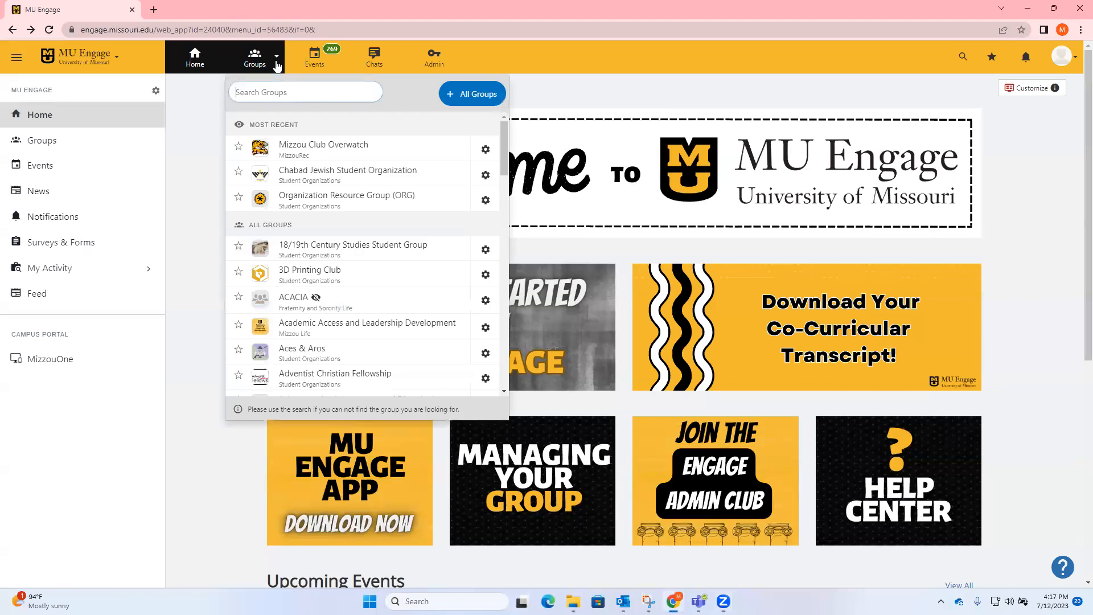
# Find the Test group by searching for "test" and start creating a new event in it.
pyautogui.write('test')
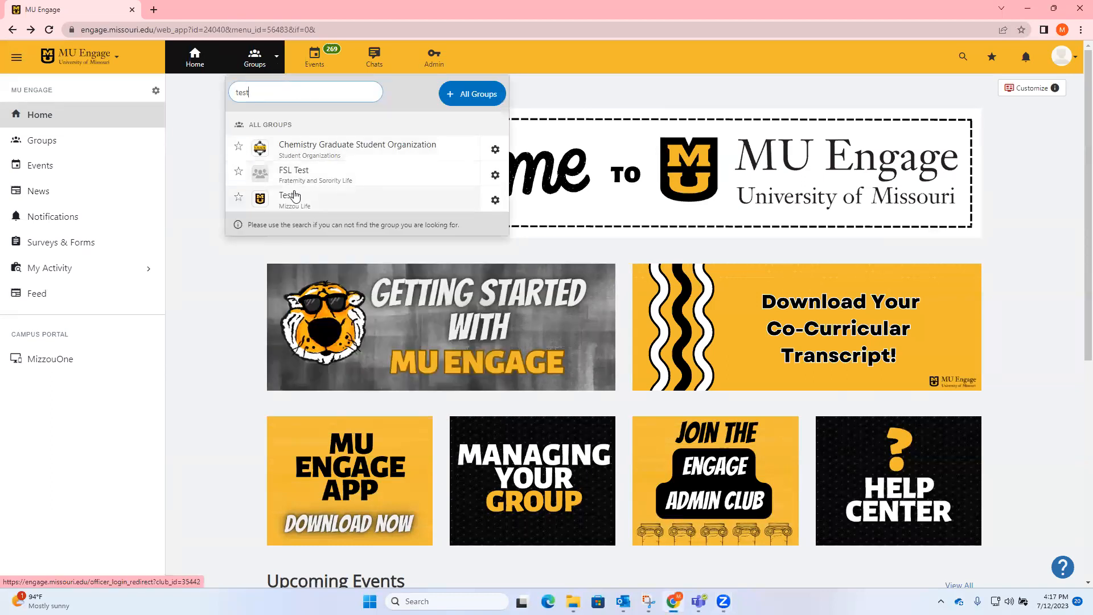
pyautogui.click(295, 196)
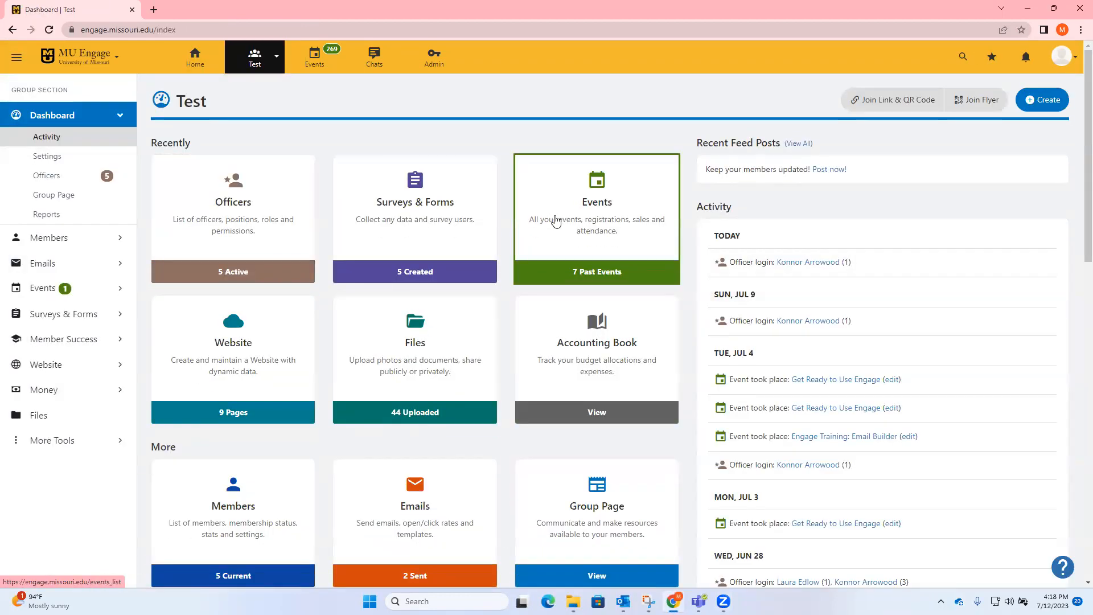
pyautogui.click(18, 287)
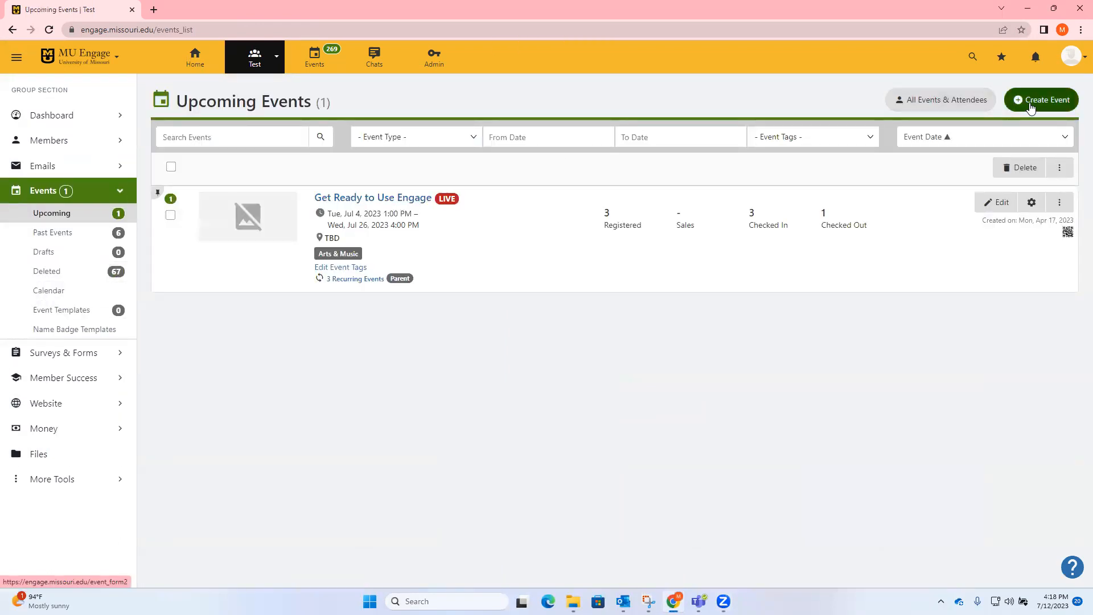
pyautogui.click(1030, 108)
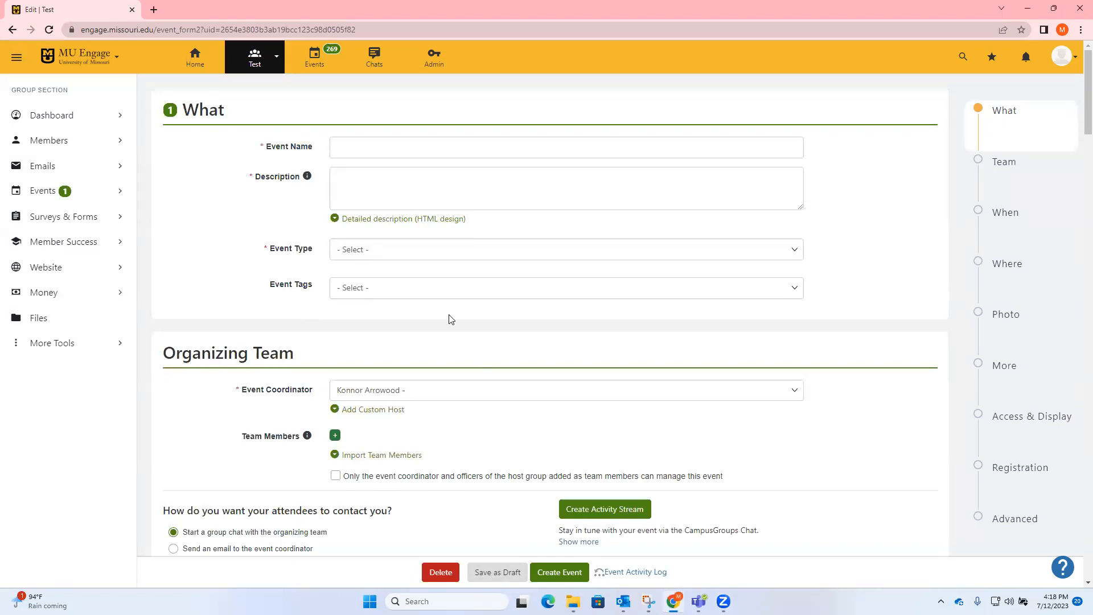
# Enter "test" as the event name and description, and expand the detailed HTML description editor.
pyautogui.click(364, 137)
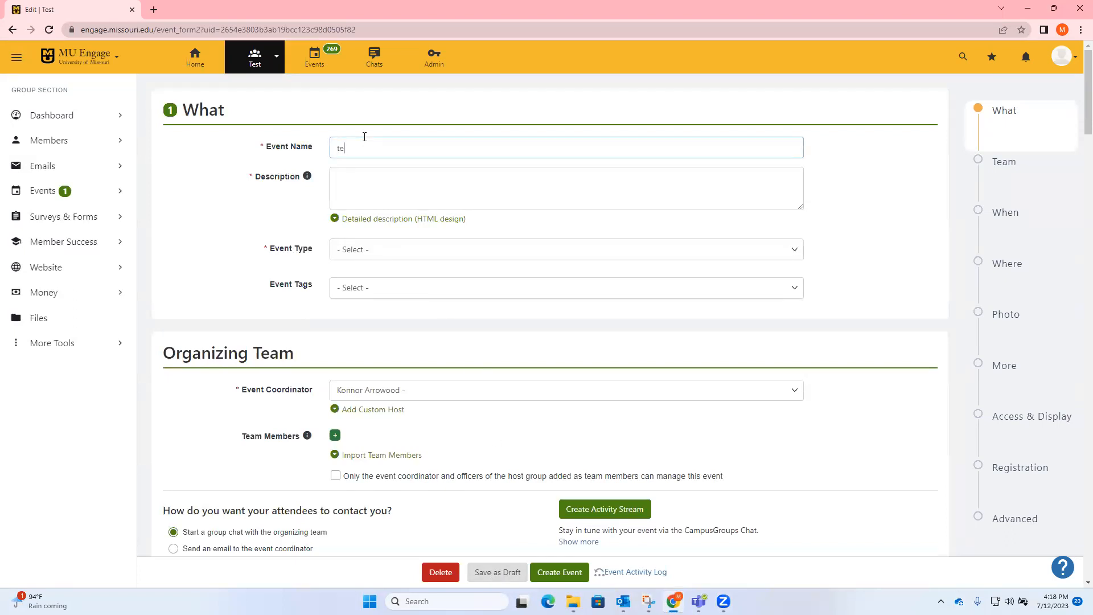
pyautogui.click(374, 185)
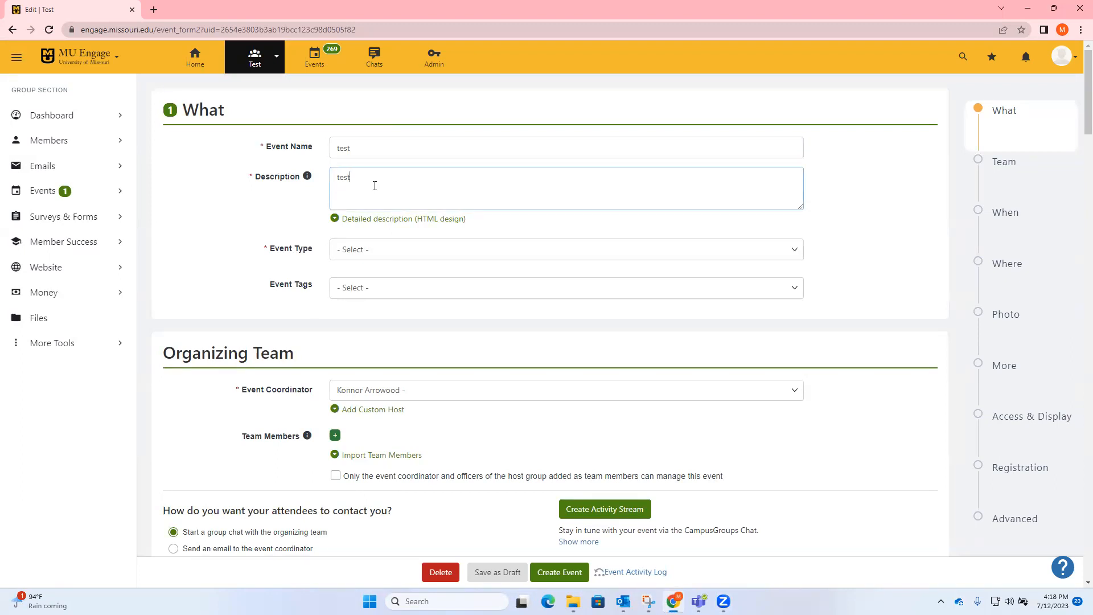
pyautogui.click(386, 220)
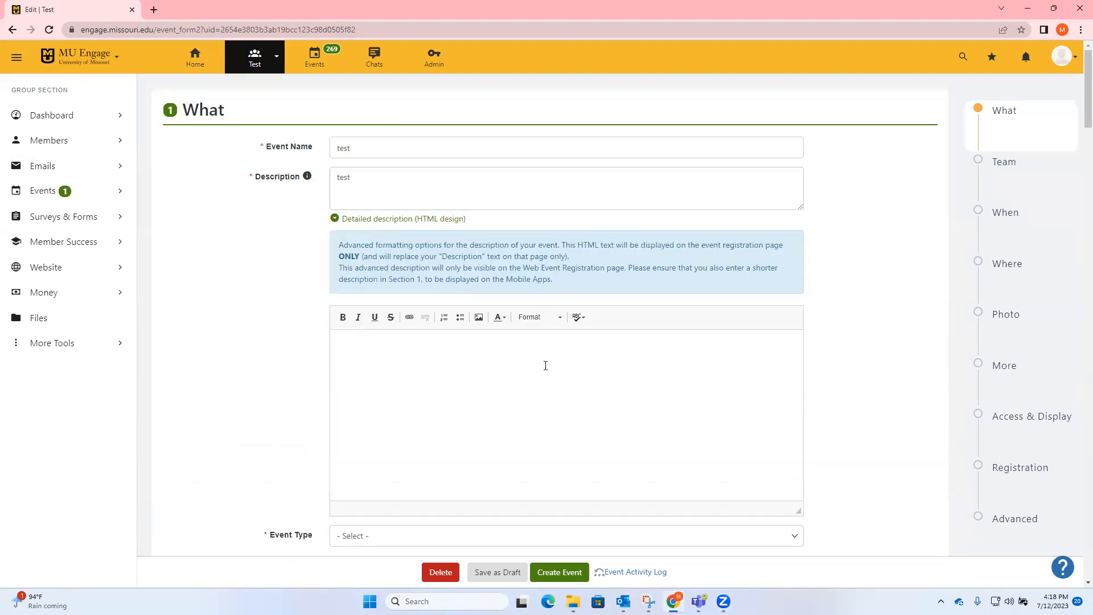
# Look through the available event types without choosing one.
pyautogui.scroll(-1, 545, 366)
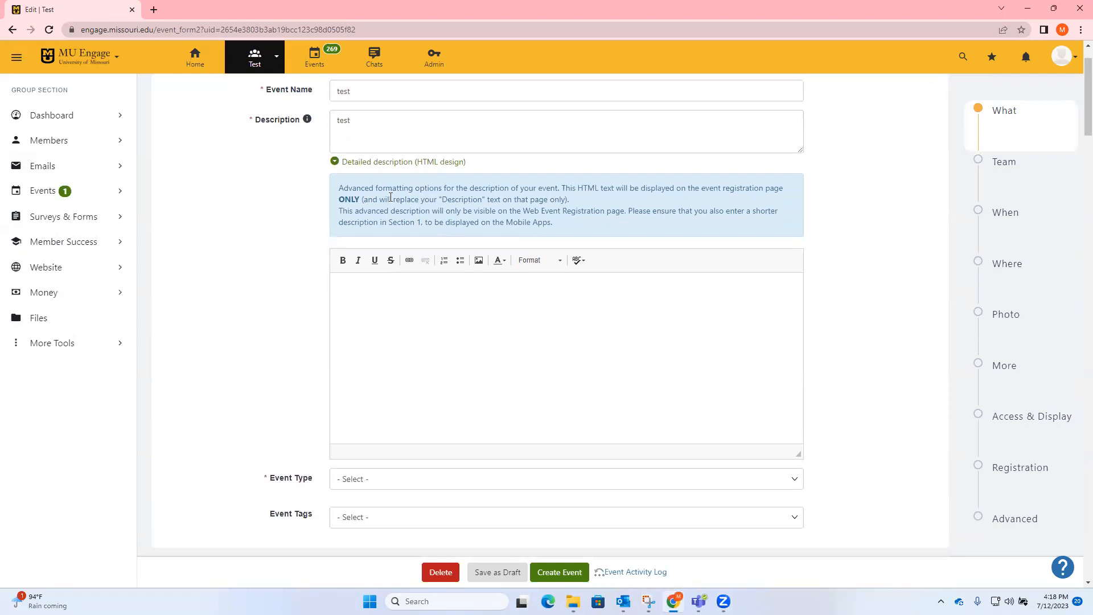
pyautogui.scroll(-1, 468, 422)
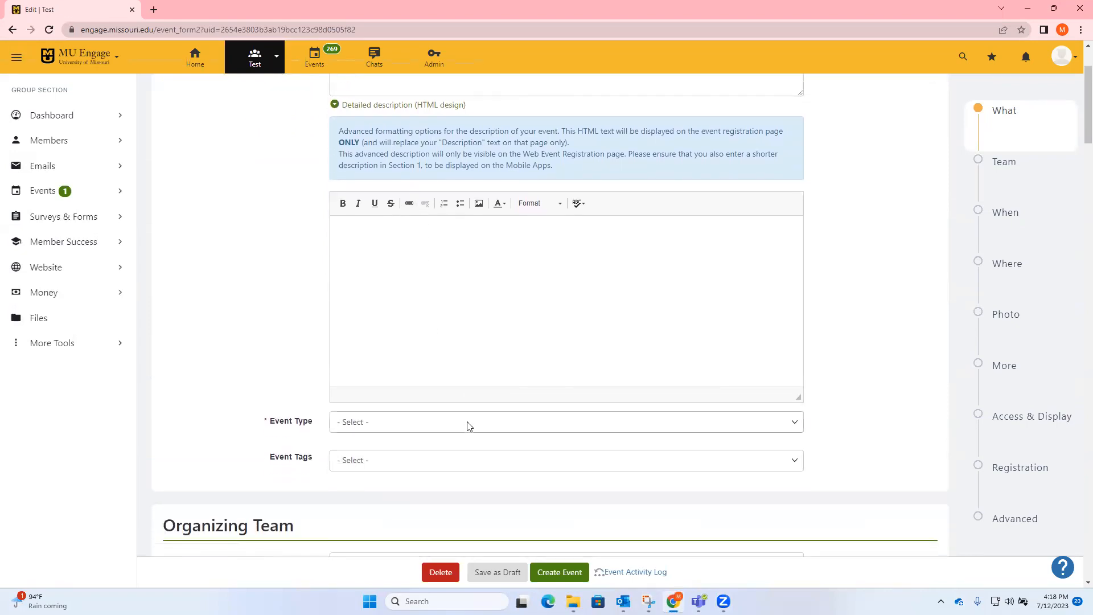
pyautogui.scroll(-2, 403, 252)
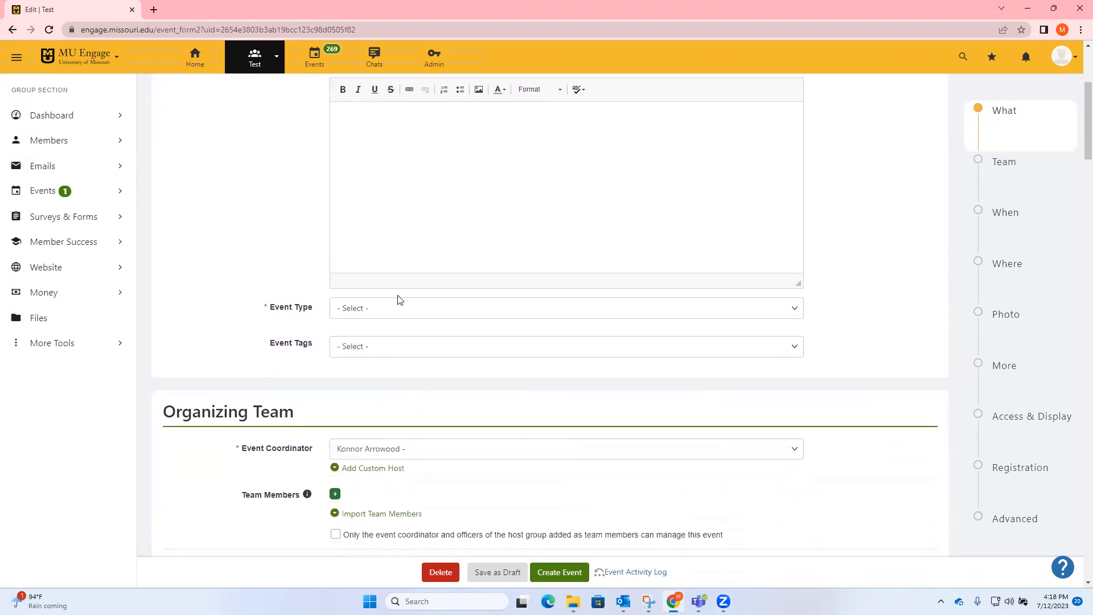
pyautogui.click(398, 307)
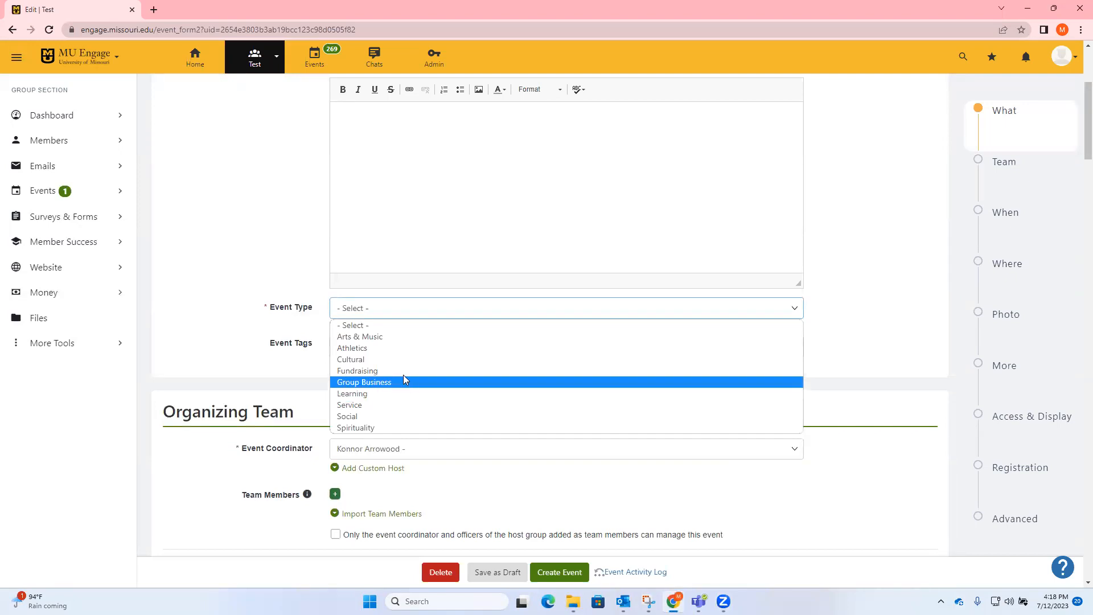
pyautogui.click(308, 316)
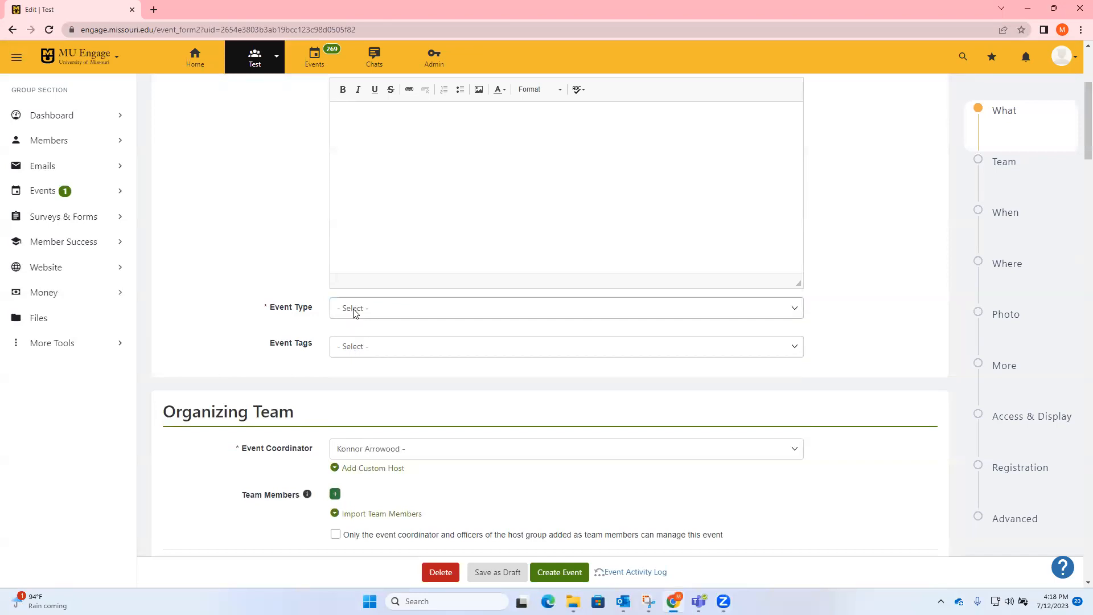
# Look through the whole list of available event tags without choosing one.
pyautogui.click(386, 348)
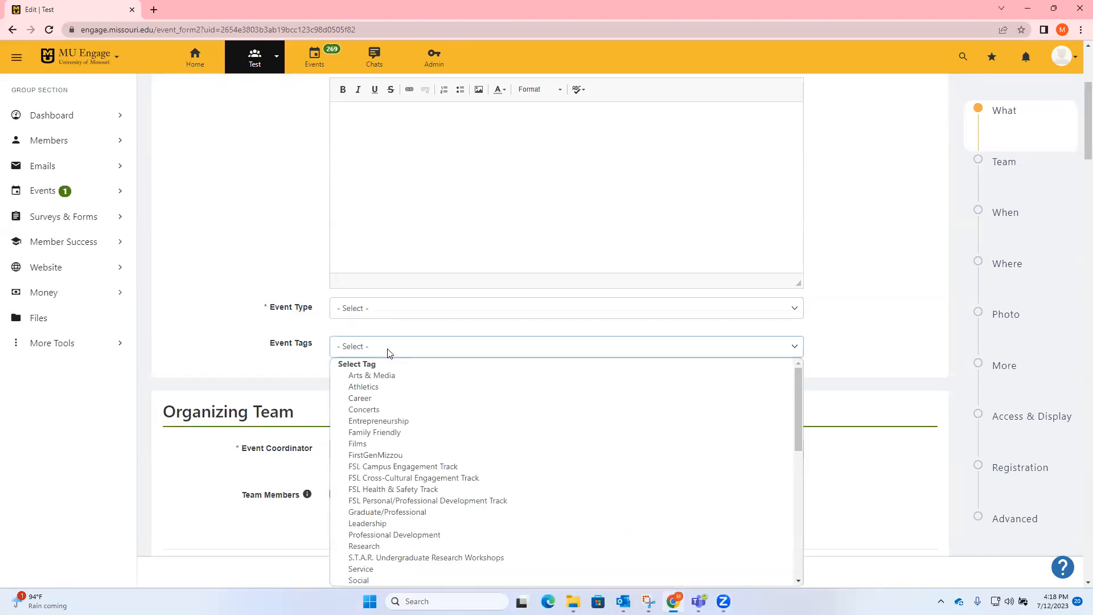
pyautogui.scroll(-3, 396, 443)
pyautogui.click(284, 445)
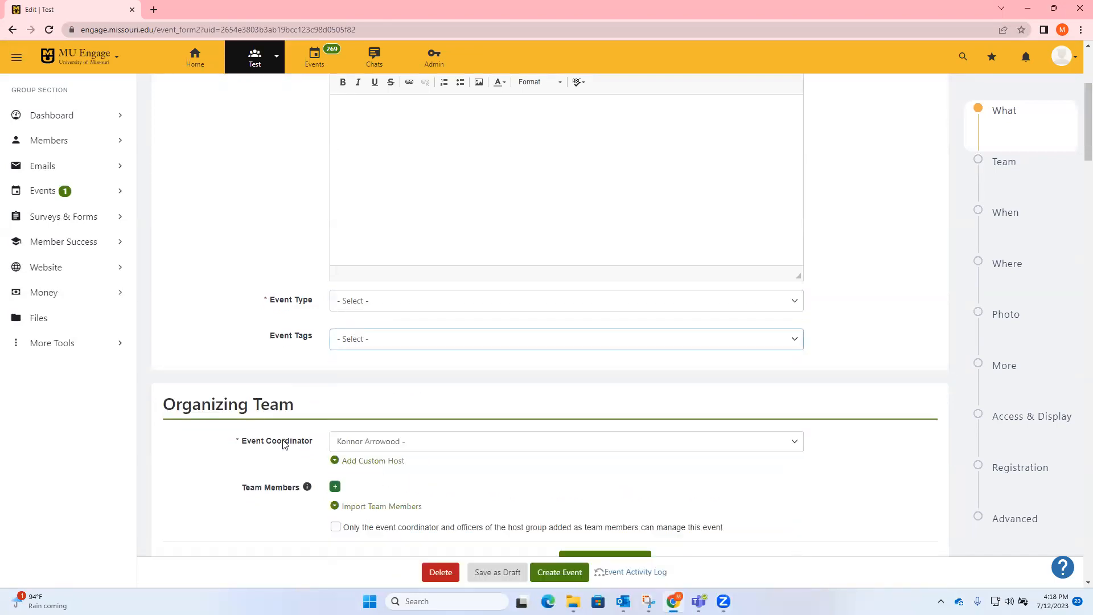
pyautogui.scroll(-3, 350, 244)
pyautogui.click(349, 174)
pyautogui.scroll(-4, 392, 285)
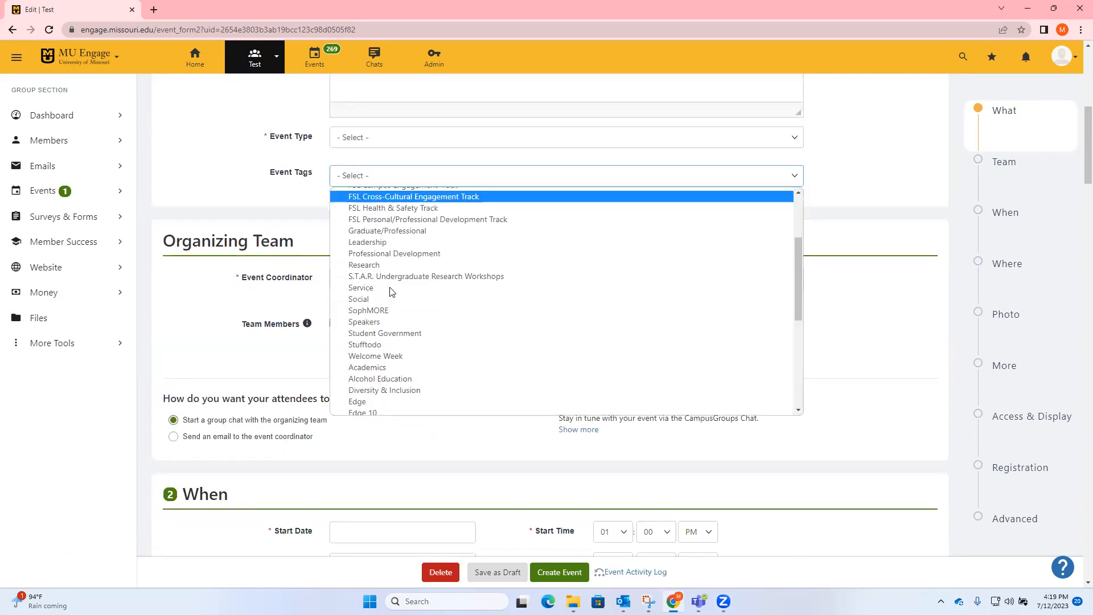
pyautogui.scroll(-3, 393, 293)
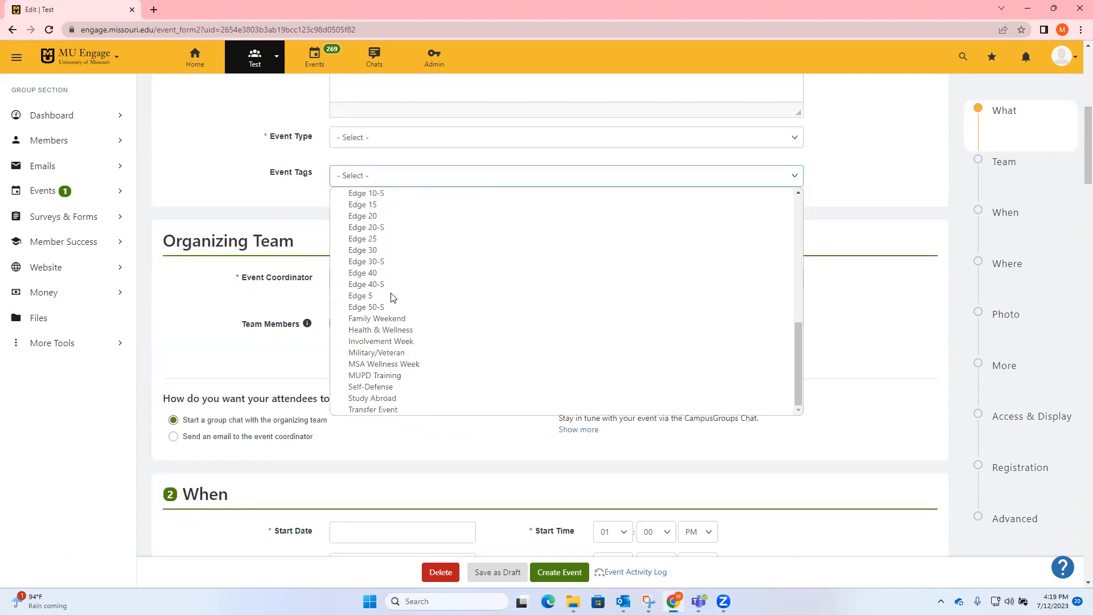
pyautogui.click(248, 179)
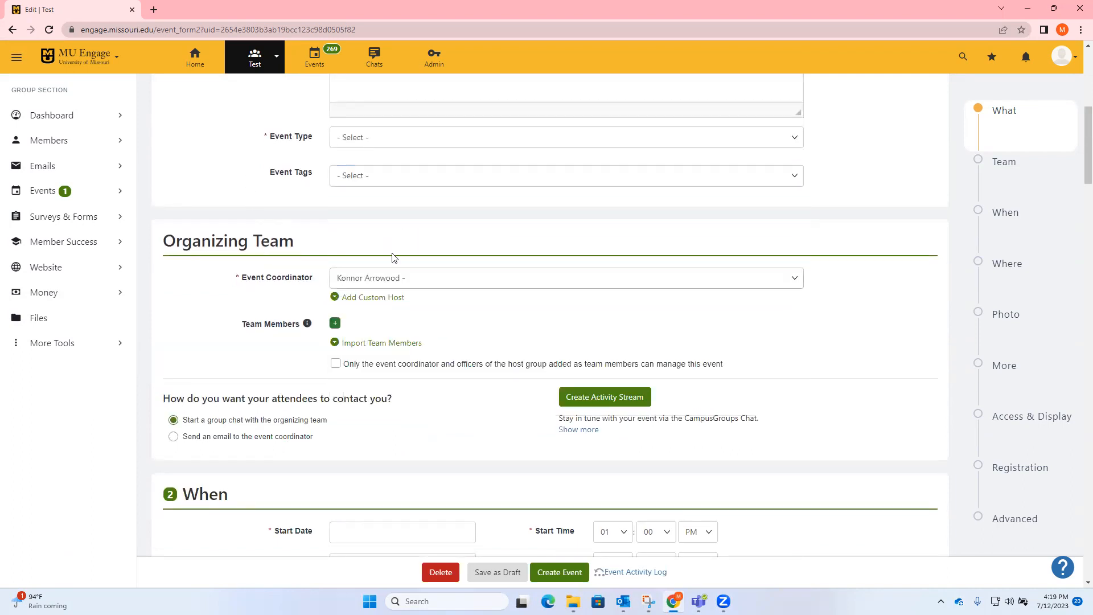
# Check who can be chosen as event coordinator and review the organizing team and attendee contact options.
pyautogui.click(415, 279)
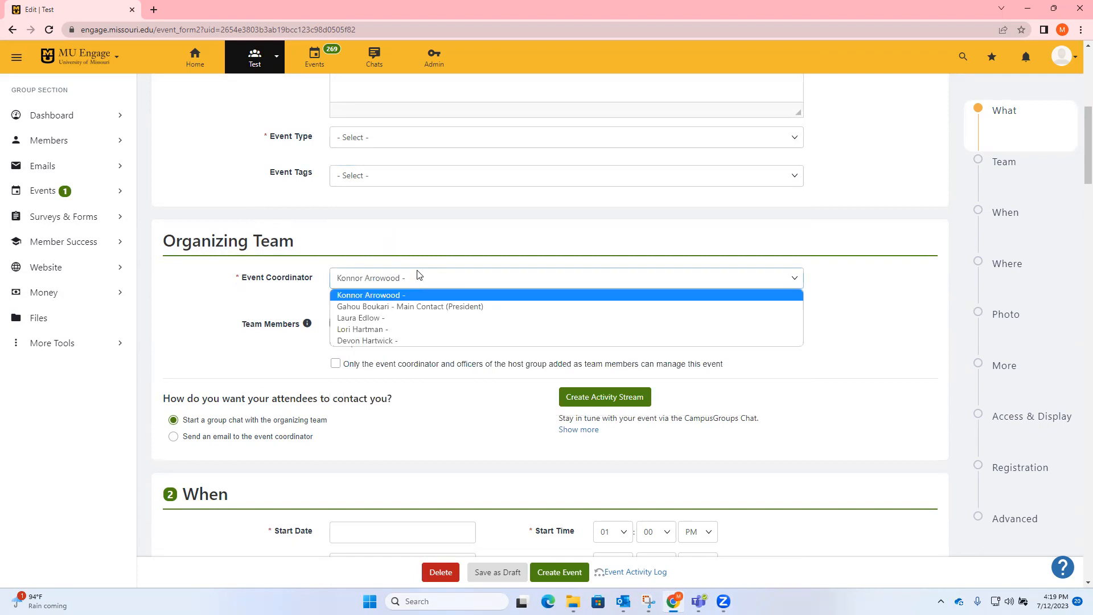
pyautogui.click(417, 262)
pyautogui.scroll(-1, 420, 327)
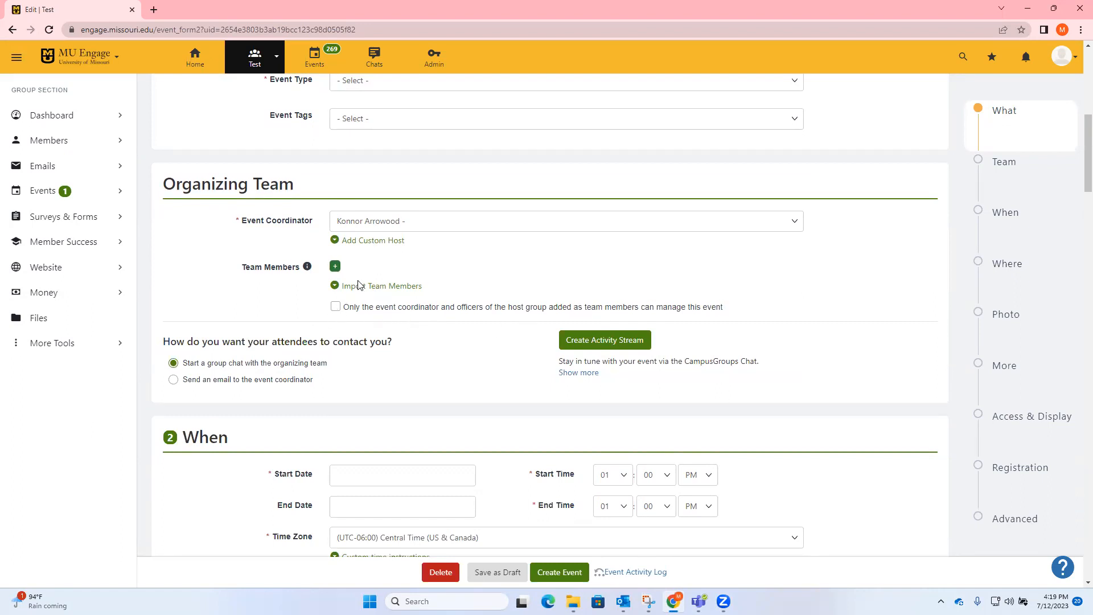
pyautogui.scroll(-1, 248, 398)
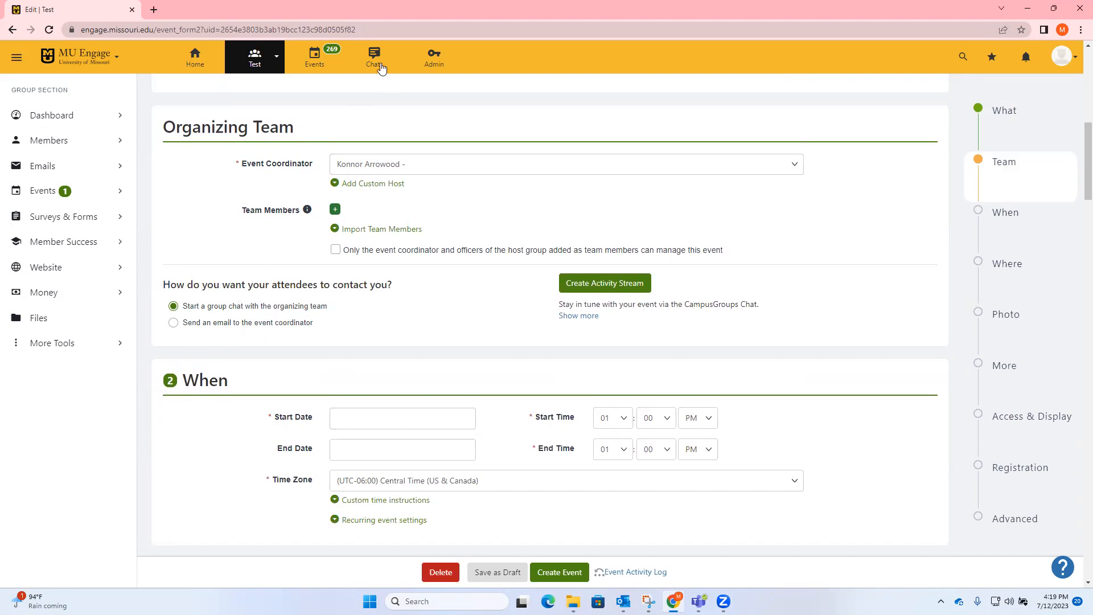
# Set the event's start date to 18 July 2023.
pyautogui.scroll(-2, 503, 340)
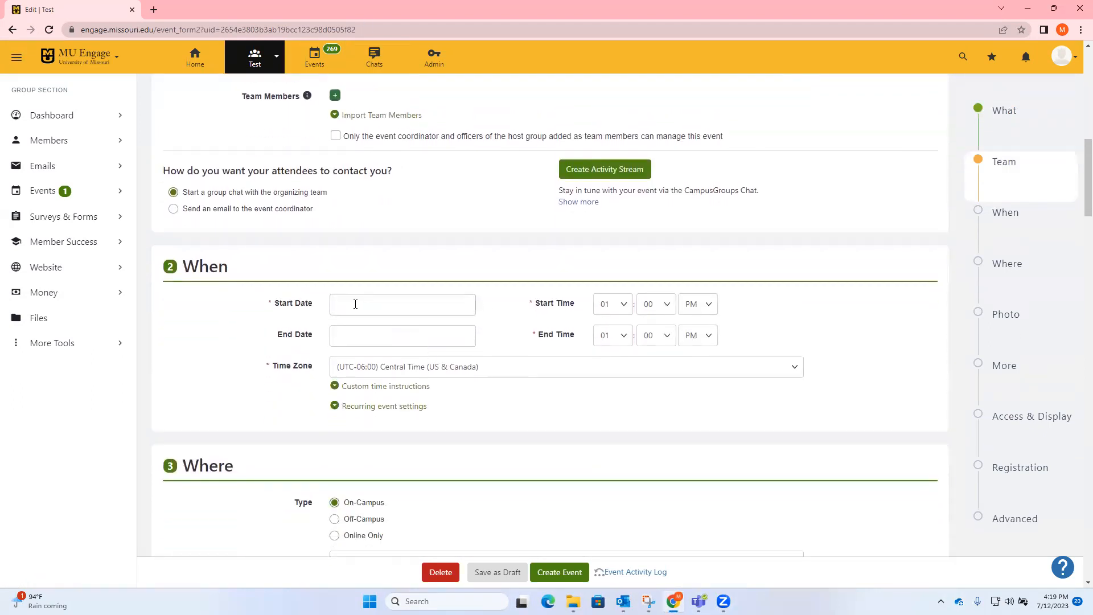
pyautogui.click(368, 304)
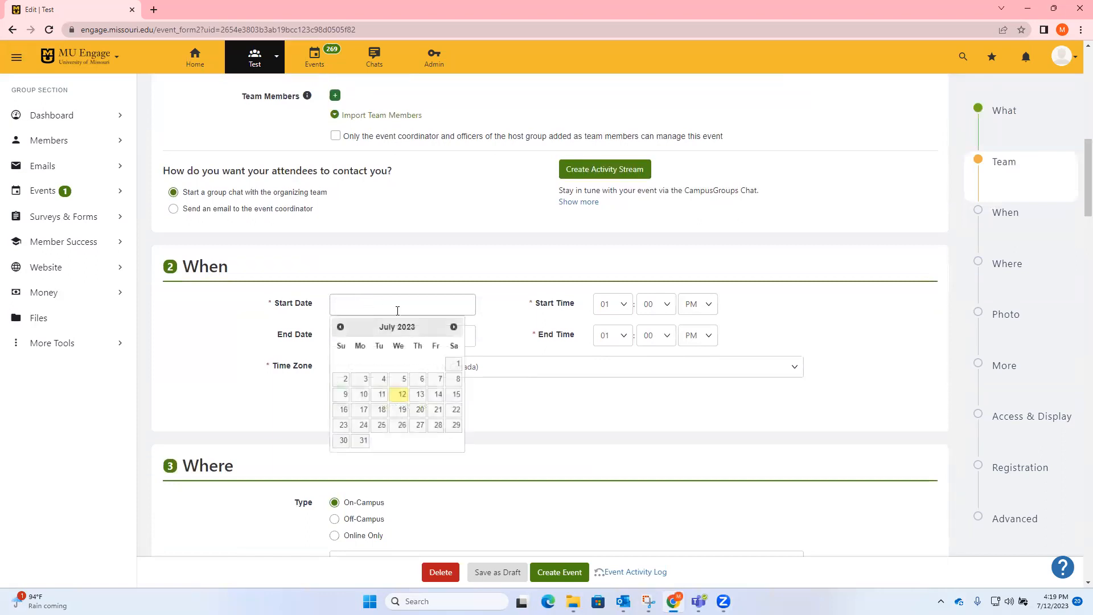
pyautogui.click(380, 419)
# Set the on-campus location name to "jesse hall" and check the optional address fields, leaving them blank and collapsed.
pyautogui.scroll(-4, 468, 415)
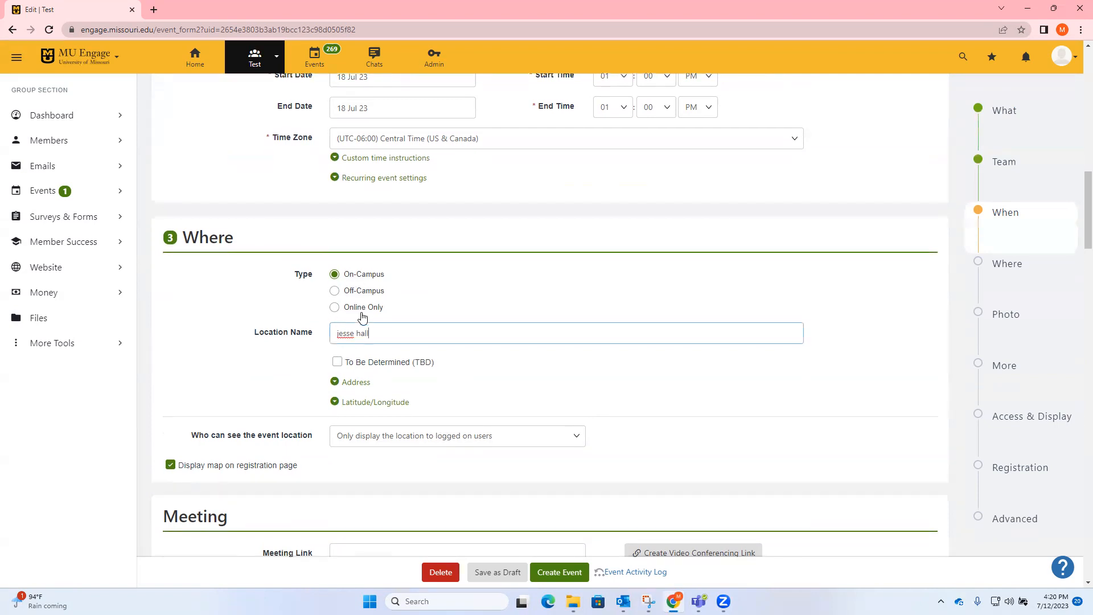
pyautogui.scroll(-1, 362, 314)
pyautogui.click(357, 325)
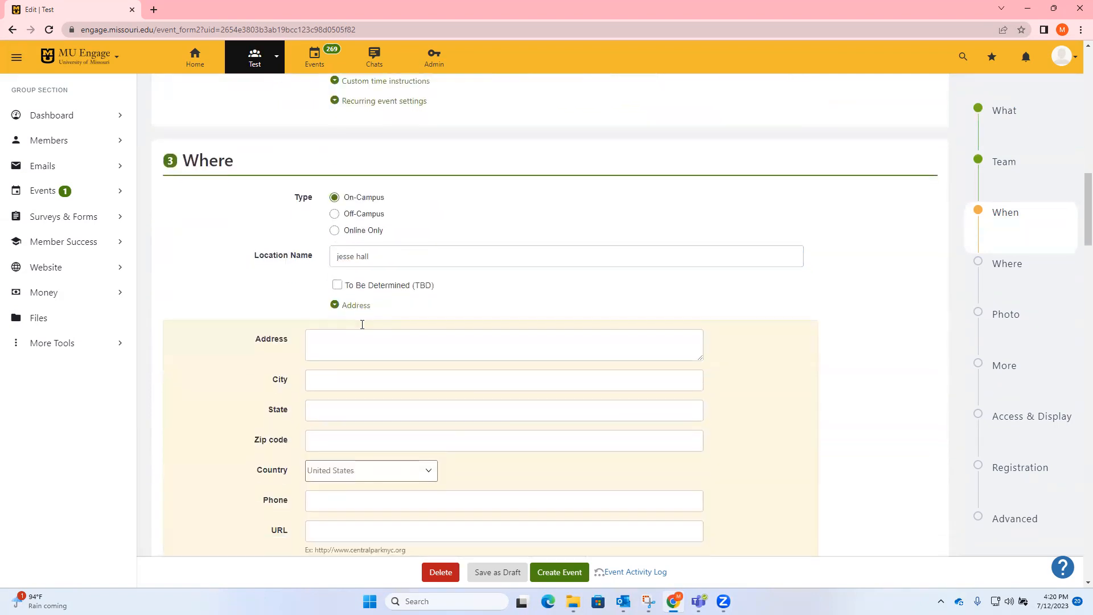
pyautogui.scroll(-1, 356, 315)
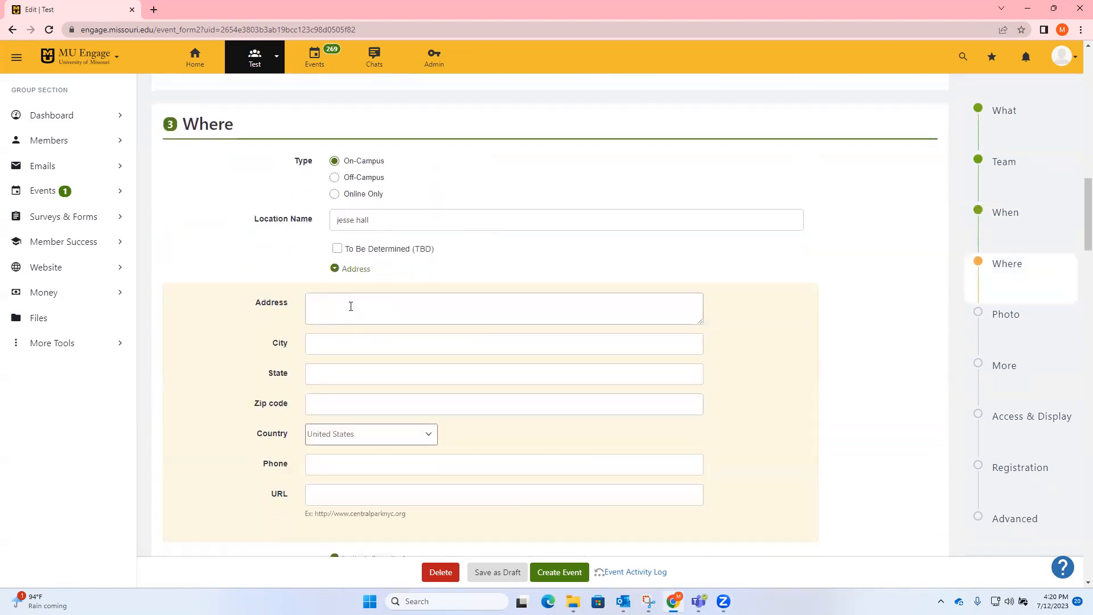
pyautogui.click(359, 273)
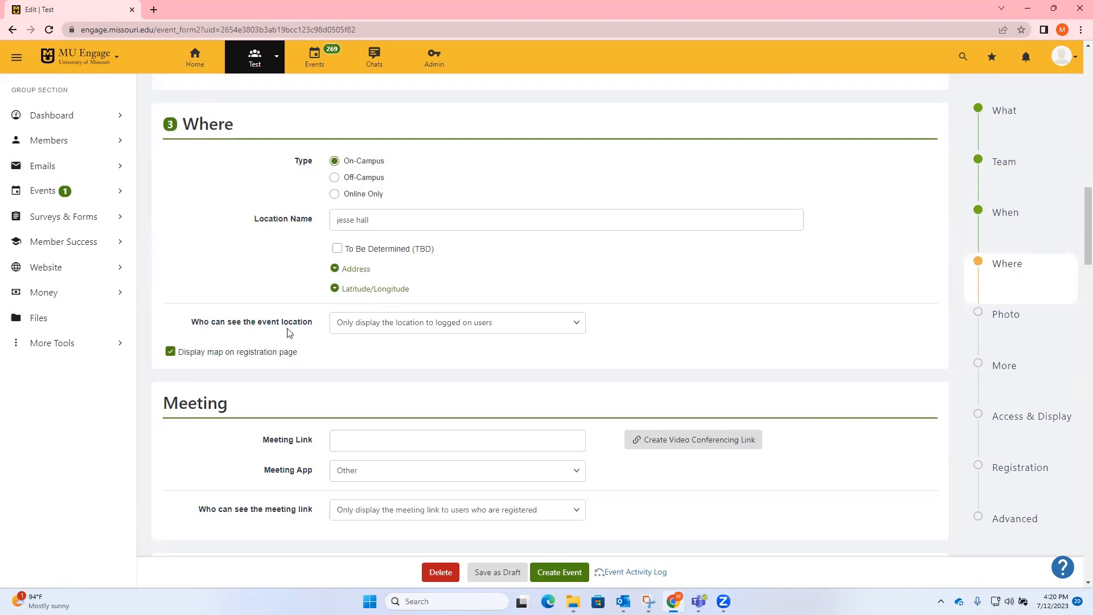
# Review the visibility choices for the event location and make it visible to Everyone.
pyautogui.click(399, 324)
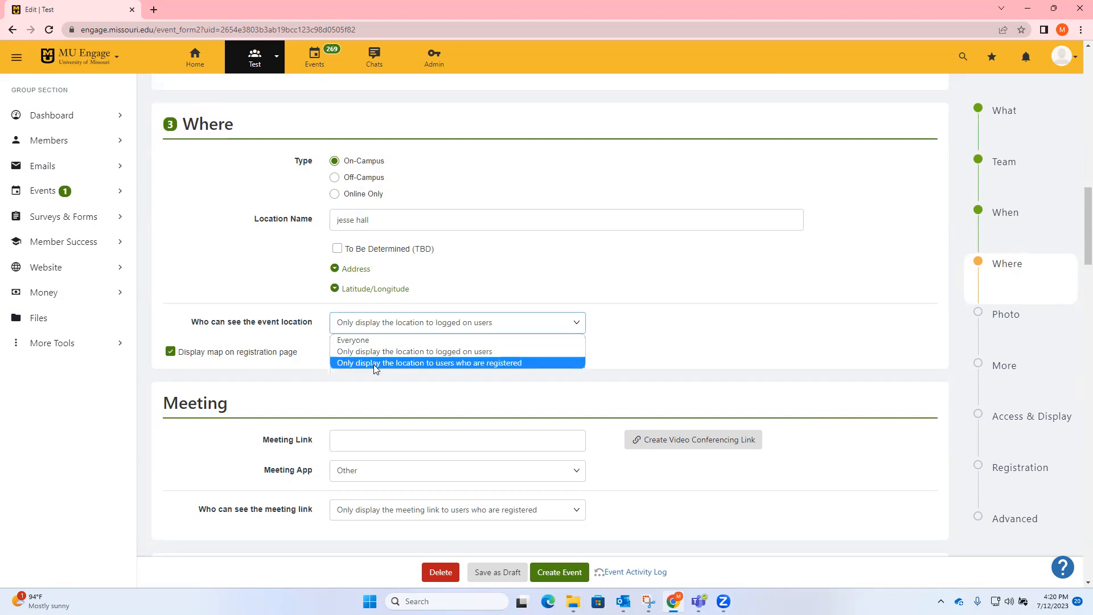
pyautogui.click(607, 301)
pyautogui.click(498, 323)
pyautogui.click(484, 341)
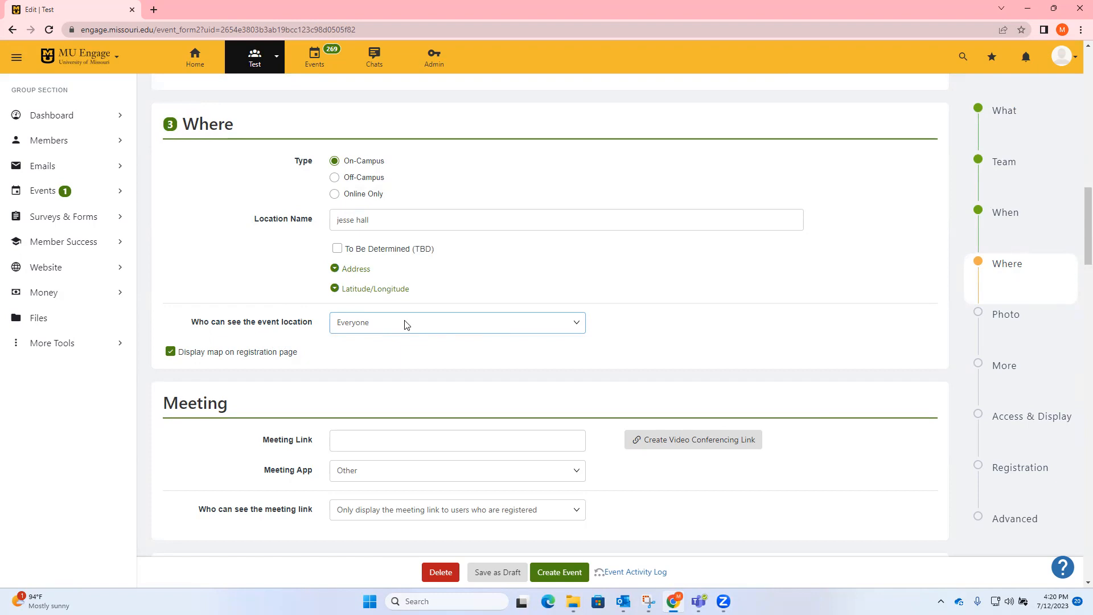
# Examine the options for who can see this event under Access & Display Options and compare them with the location visibility setting.
pyautogui.scroll(-12, 407, 324)
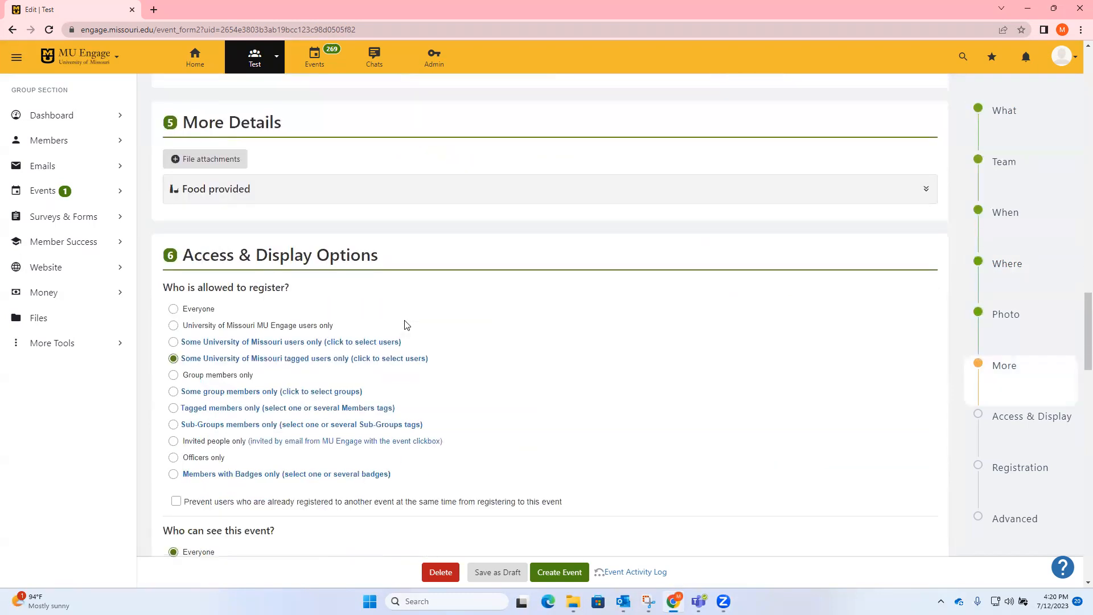
pyautogui.scroll(-4, 407, 324)
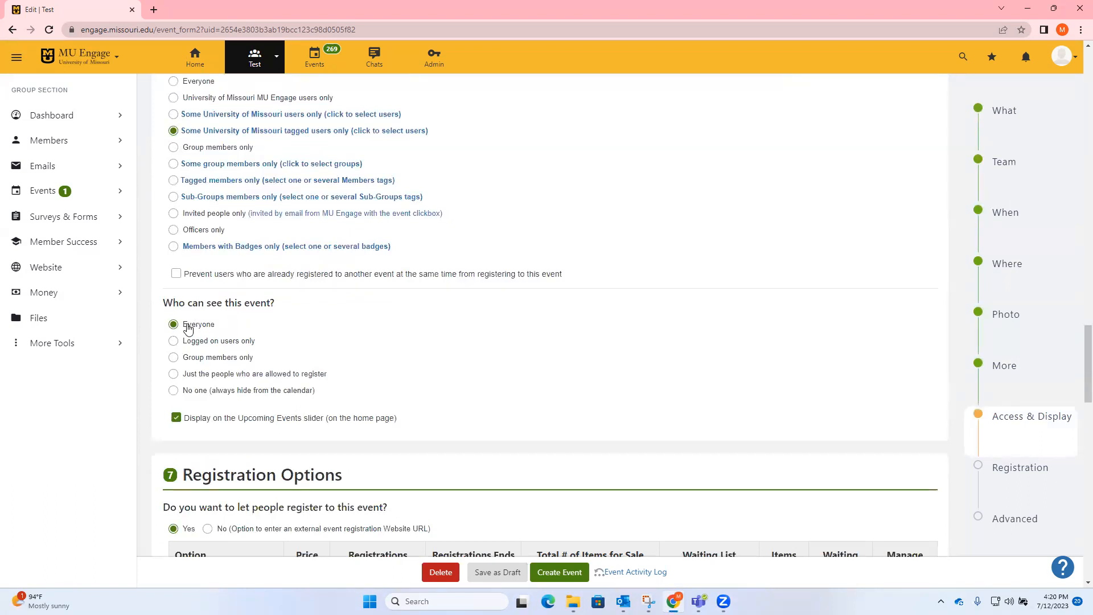
pyautogui.scroll(10, 300, 384)
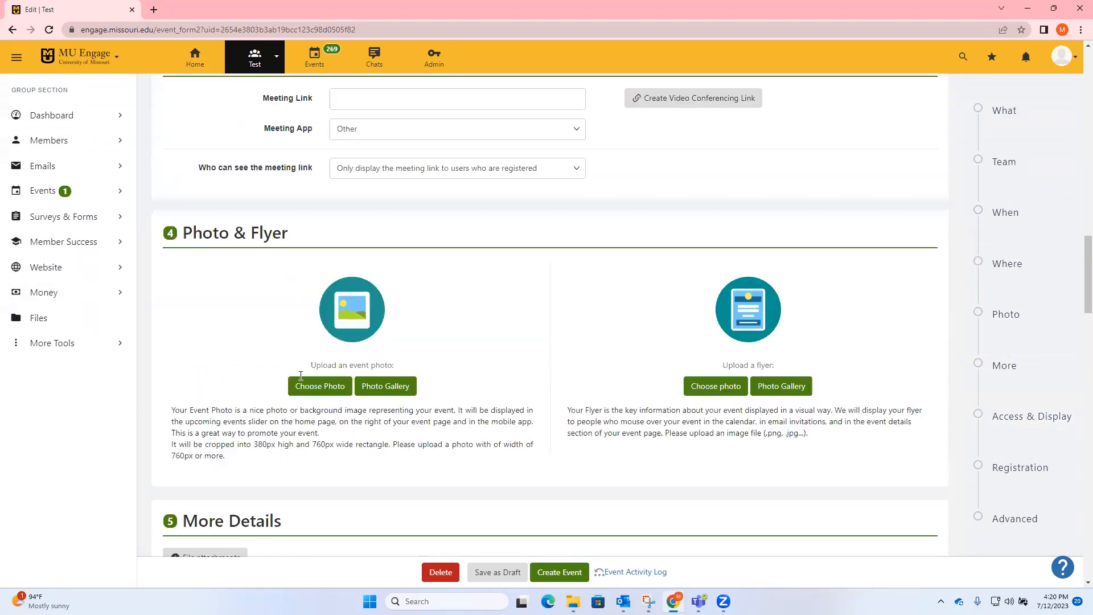
pyautogui.scroll(7, 300, 377)
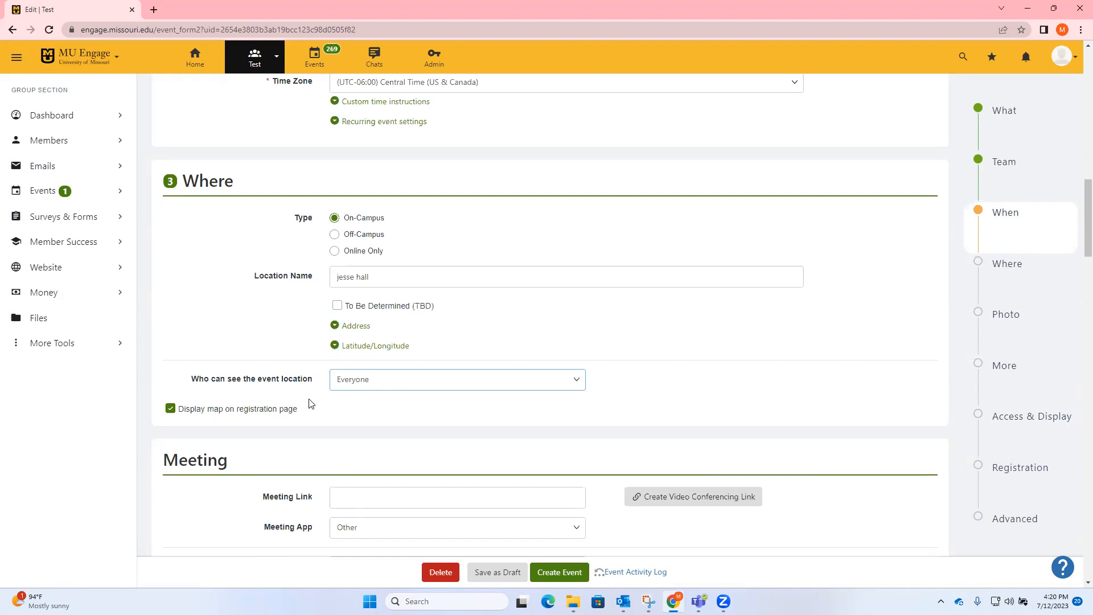
# Review the Meeting section and open the choice of providers for creating a video conferencing link.
pyautogui.scroll(-3, 352, 395)
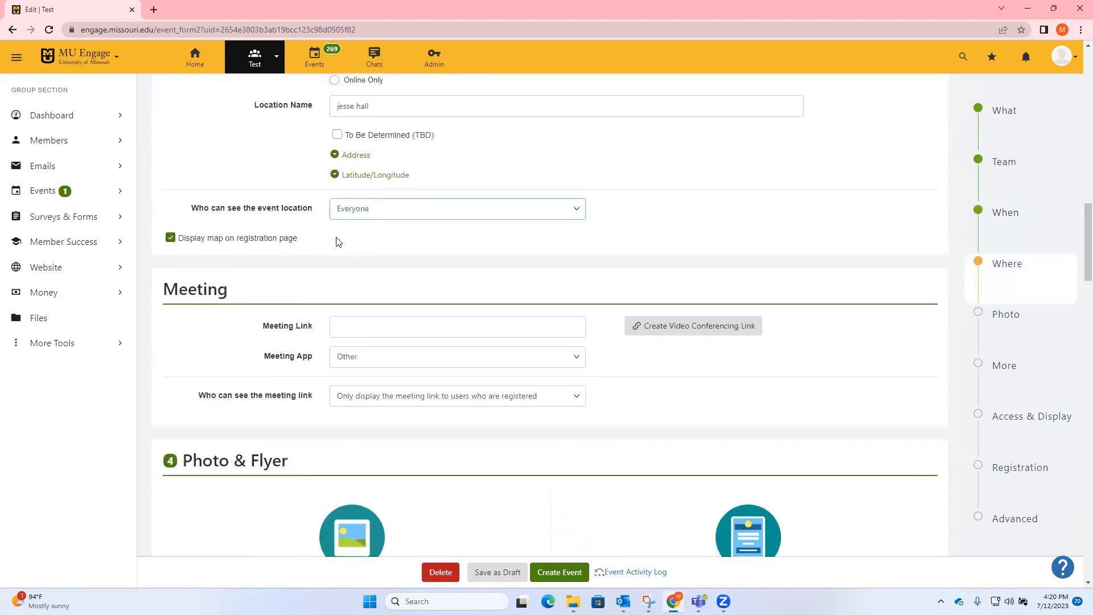
pyautogui.scroll(2, 335, 240)
pyautogui.scroll(-4, 360, 277)
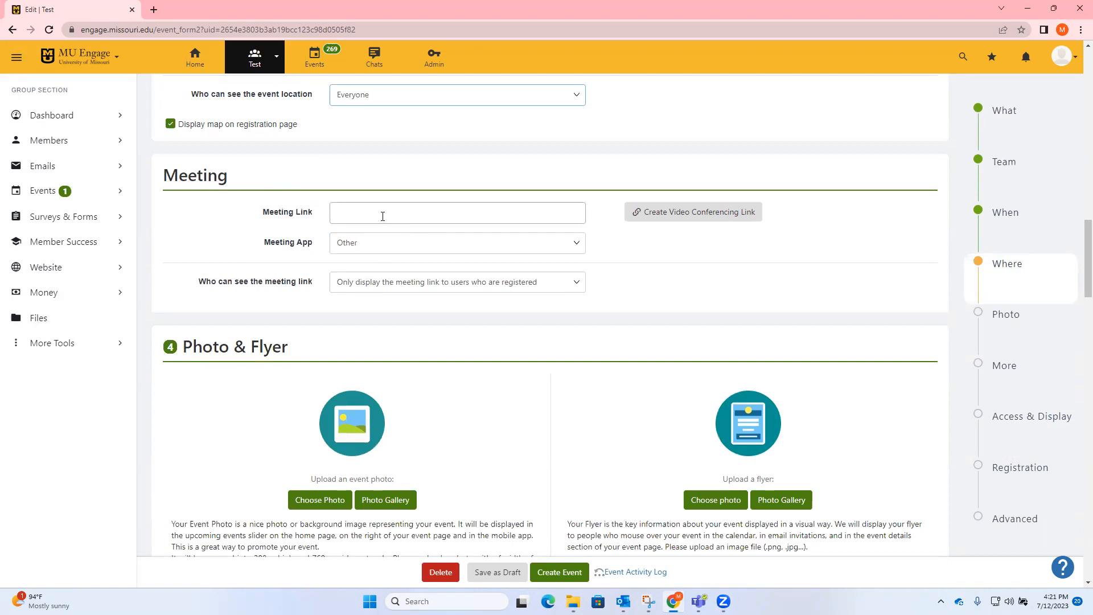
pyautogui.click(672, 209)
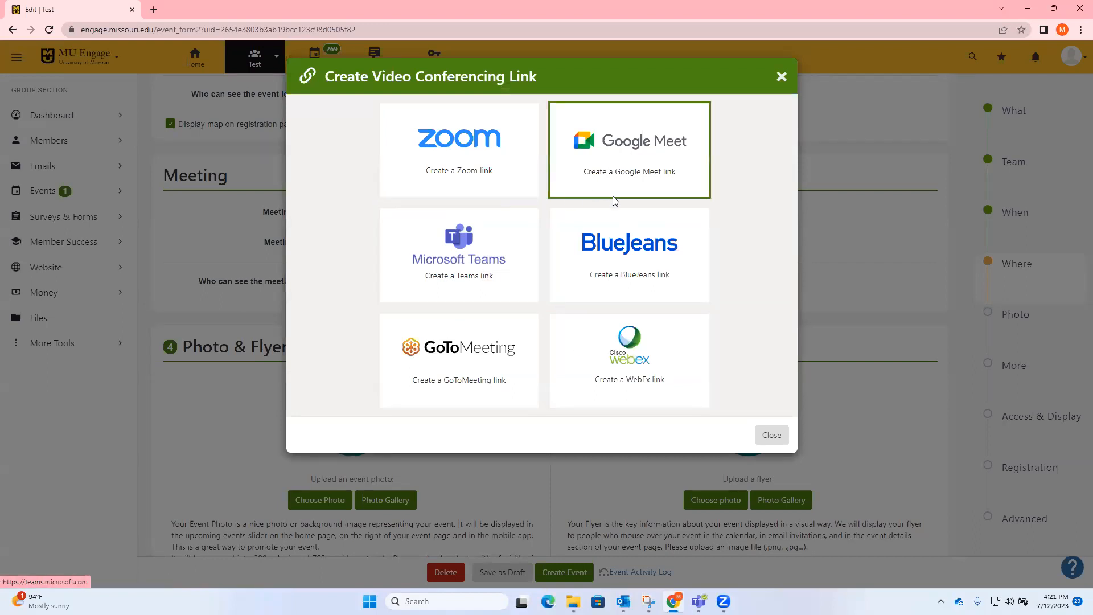
# Close the video conferencing choices without creating a link and check the crop dimensions required for the event photo.
pyautogui.click(781, 76)
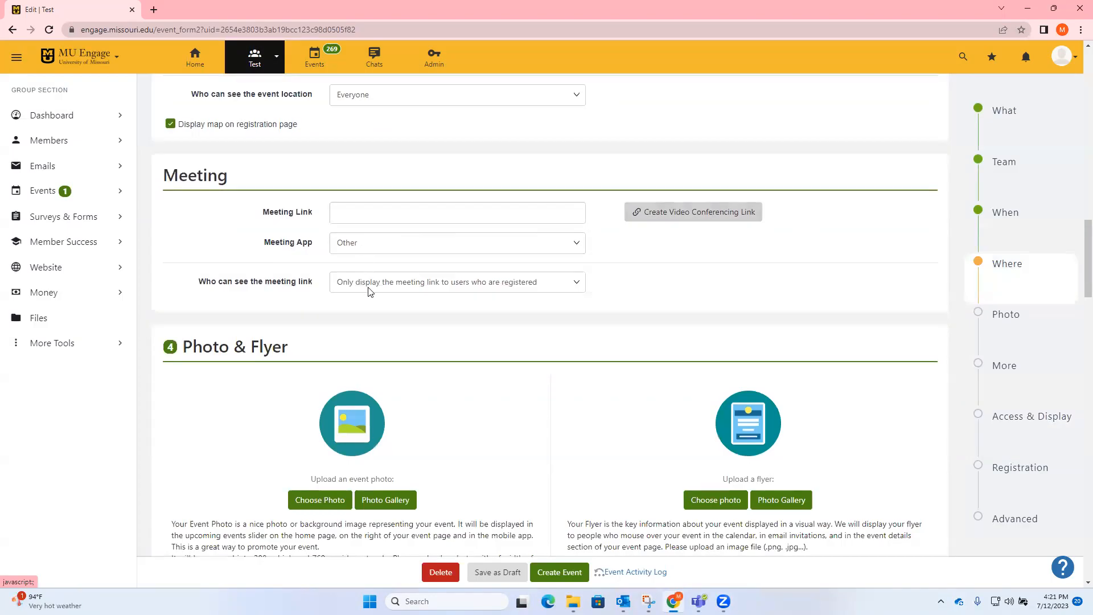
pyautogui.scroll(-3, 368, 287)
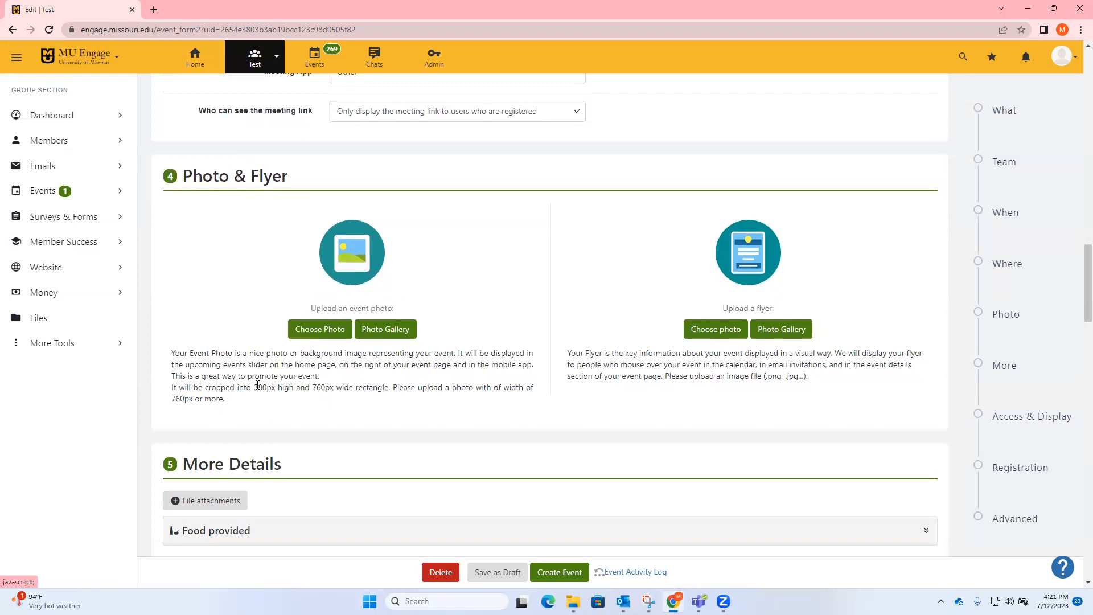
pyautogui.moveTo(252, 387); pyautogui.dragTo(392, 387)
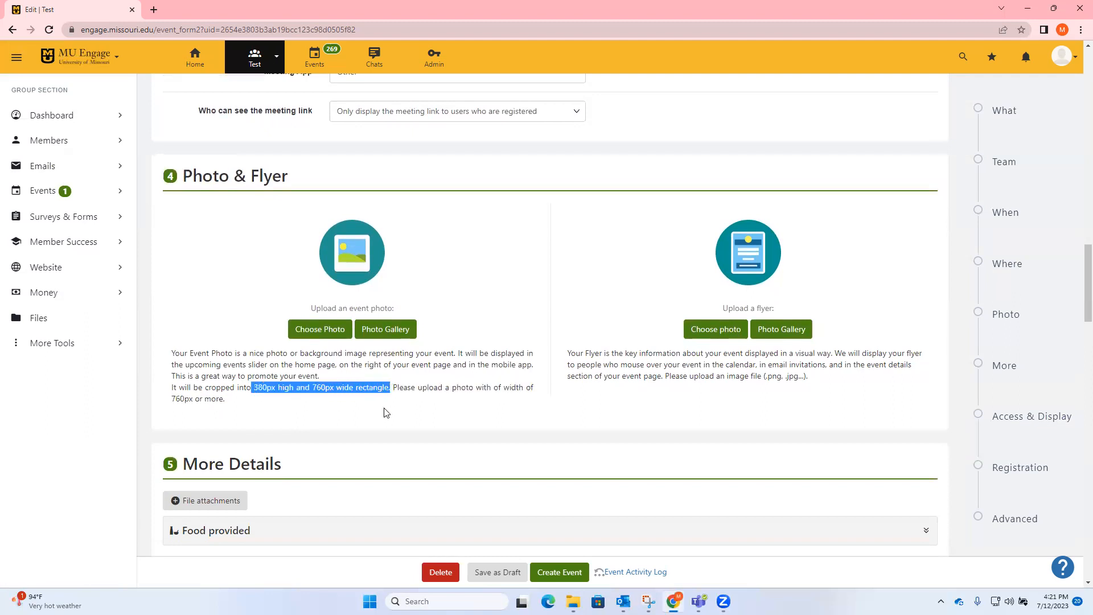
# Check the optional Food provided fields under More Details, leaving them blank and collapsed.
pyautogui.scroll(-1, 357, 399)
pyautogui.scroll(-4, 356, 399)
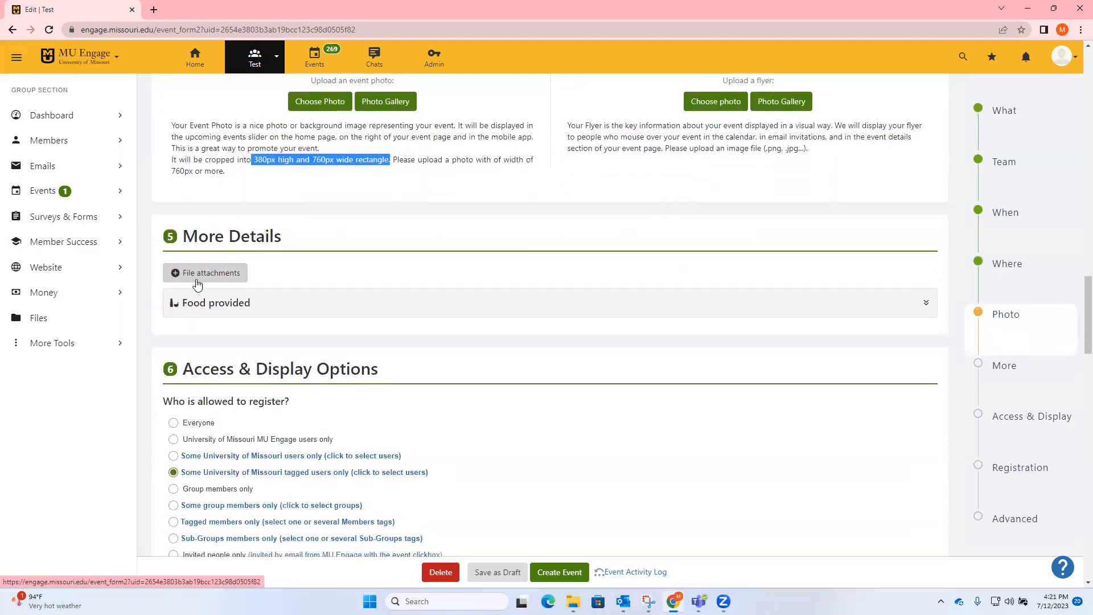
pyautogui.click(200, 302)
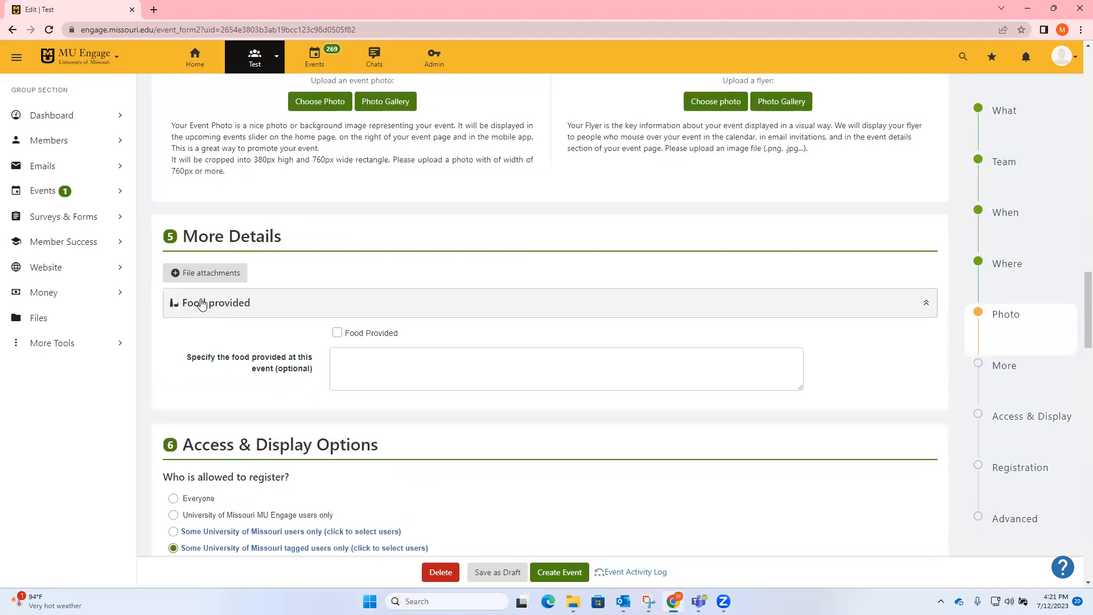
pyautogui.click(288, 302)
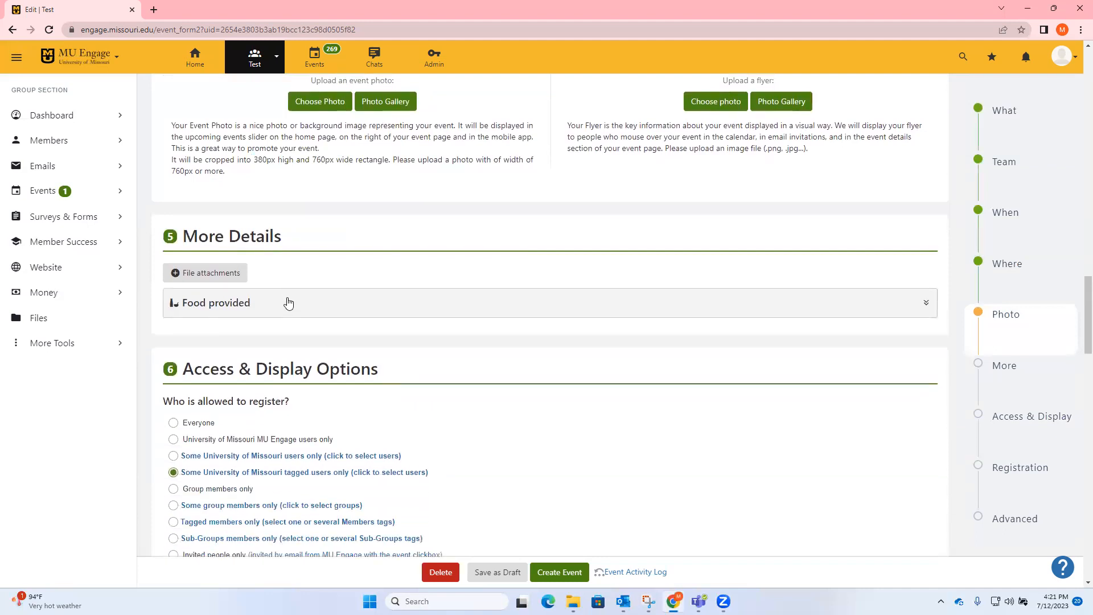
# Examine who is allowed to register, including the account type, graduation year and user tag choices, keeping tagged users only, and review who can see the event.
pyautogui.scroll(-3, 288, 302)
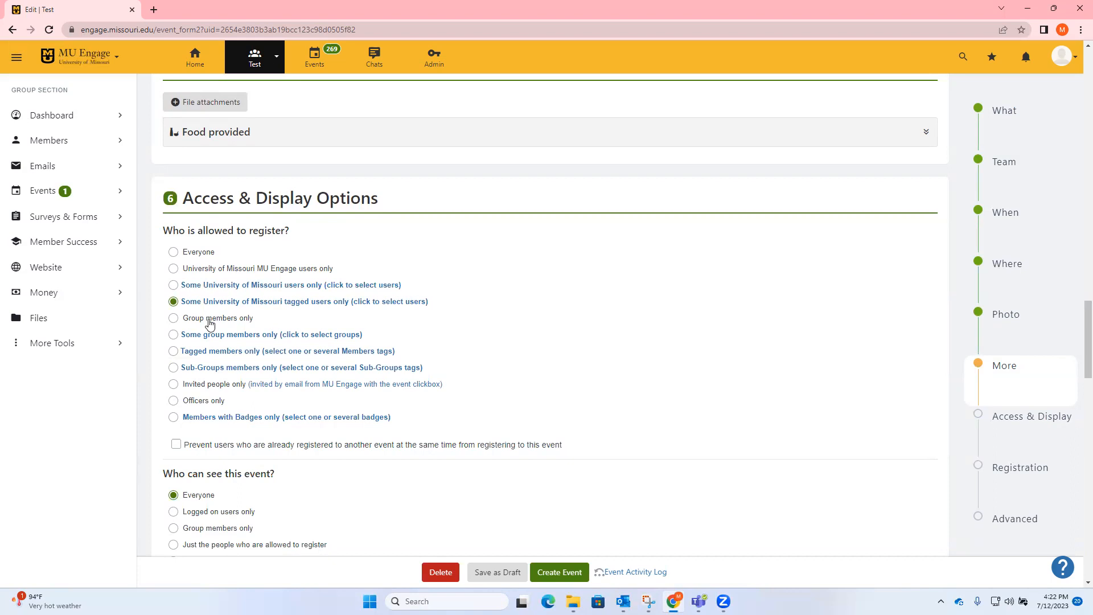
pyautogui.click(240, 287)
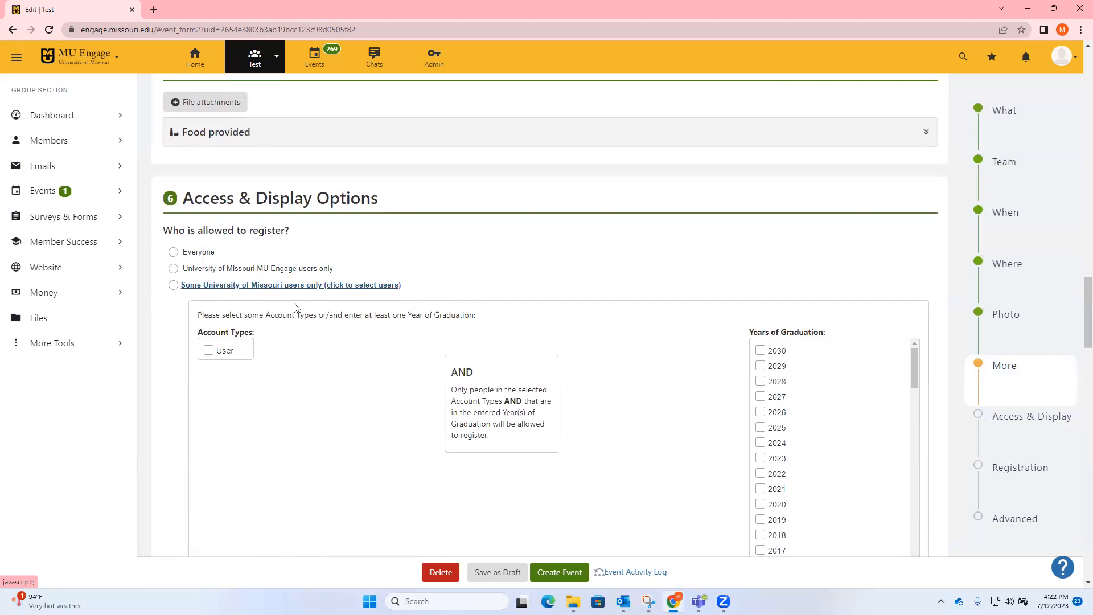
pyautogui.click(317, 304)
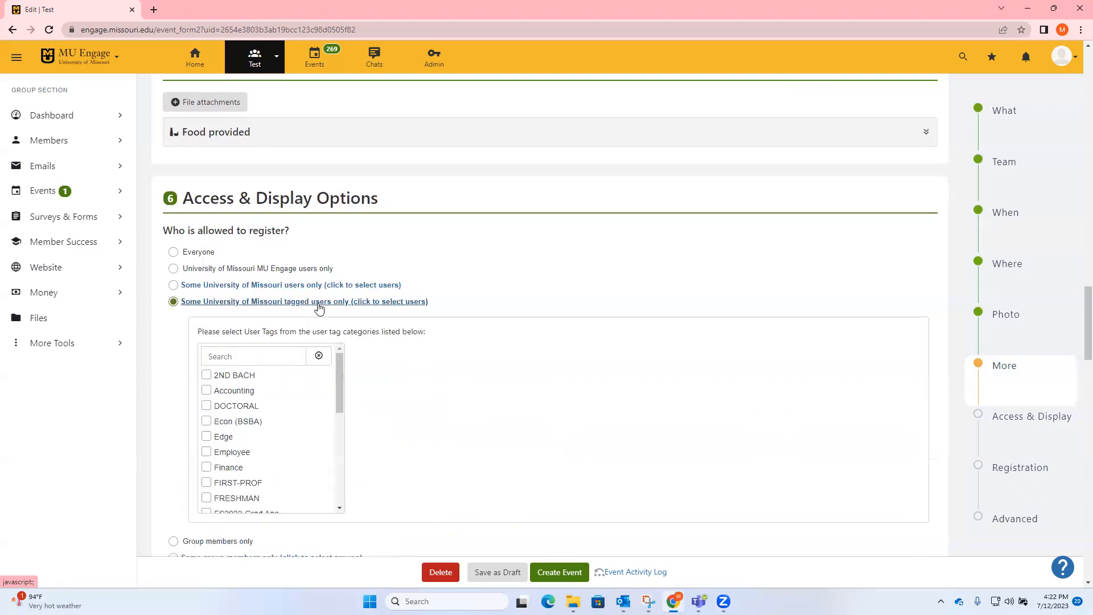
pyautogui.scroll(-3, 271, 438)
pyautogui.scroll(-3, 444, 324)
pyautogui.scroll(-1, 325, 320)
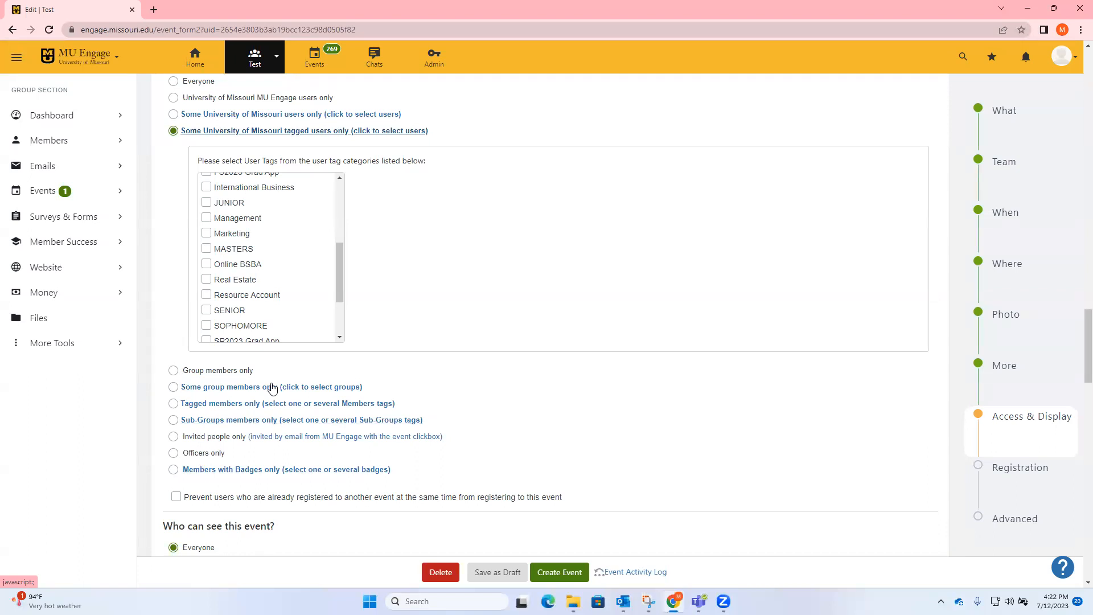
pyautogui.scroll(-1, 272, 389)
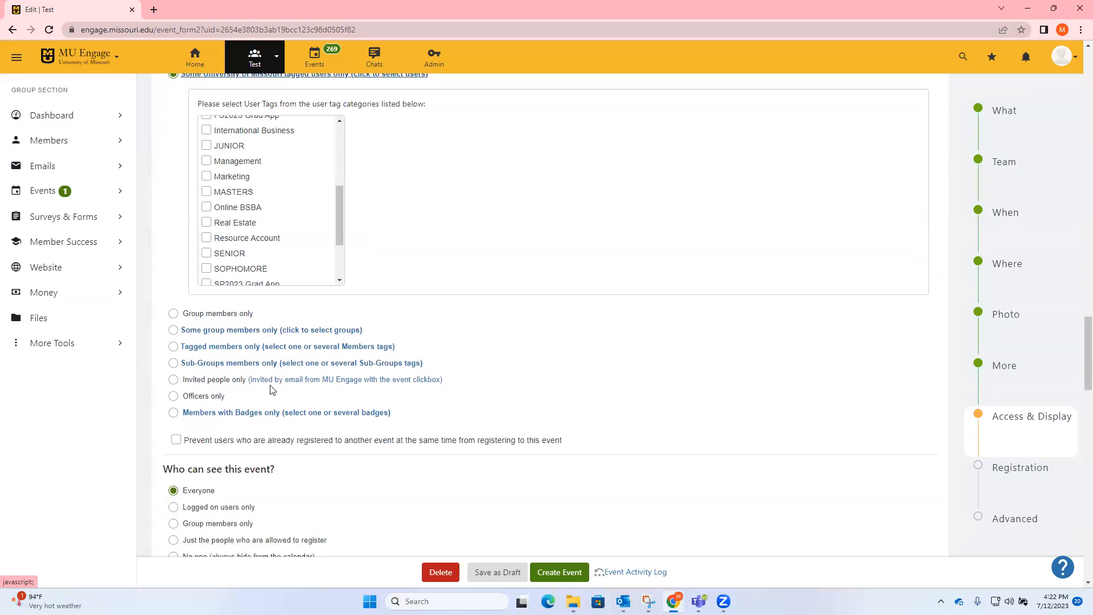
pyautogui.scroll(-3, 272, 389)
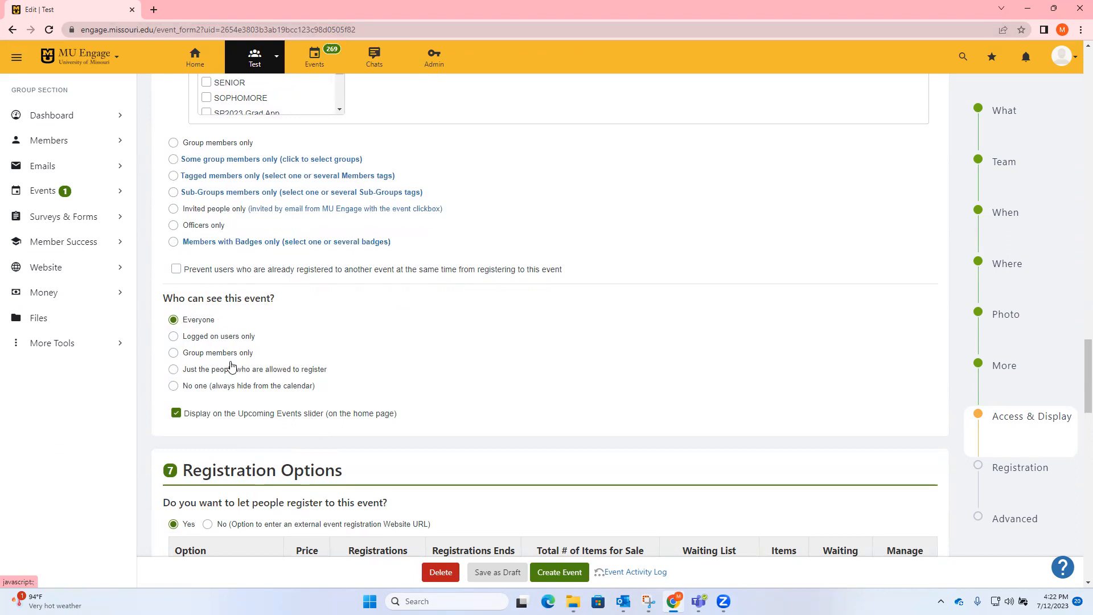
# Review the fields for adding a new registration option and close the form without saving.
pyautogui.scroll(-5, 232, 362)
pyautogui.scroll(-1, 230, 359)
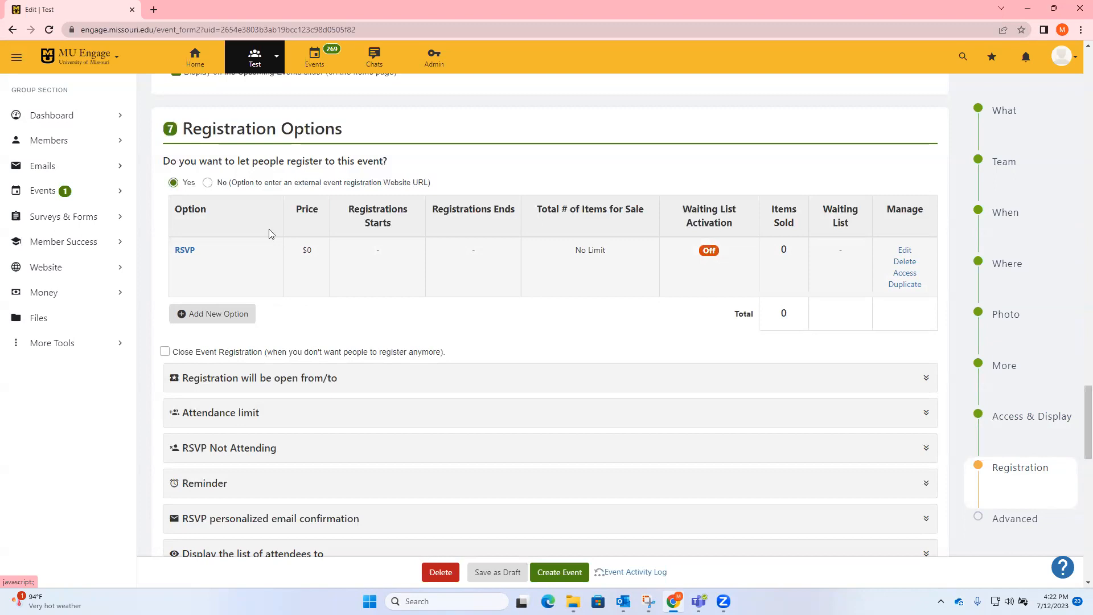
pyautogui.click(231, 325)
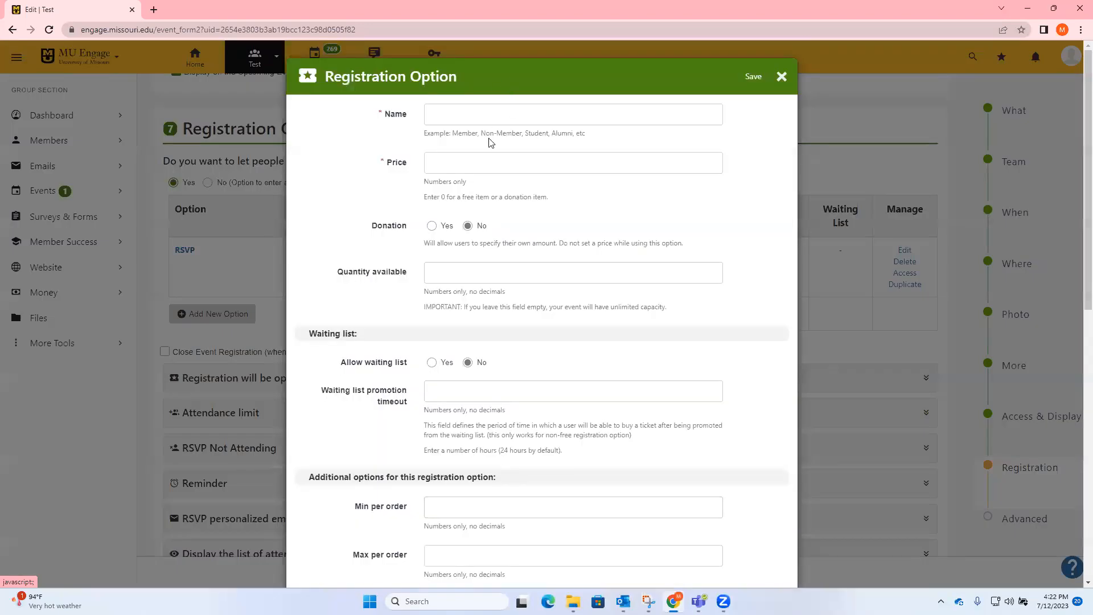
pyautogui.click(479, 112)
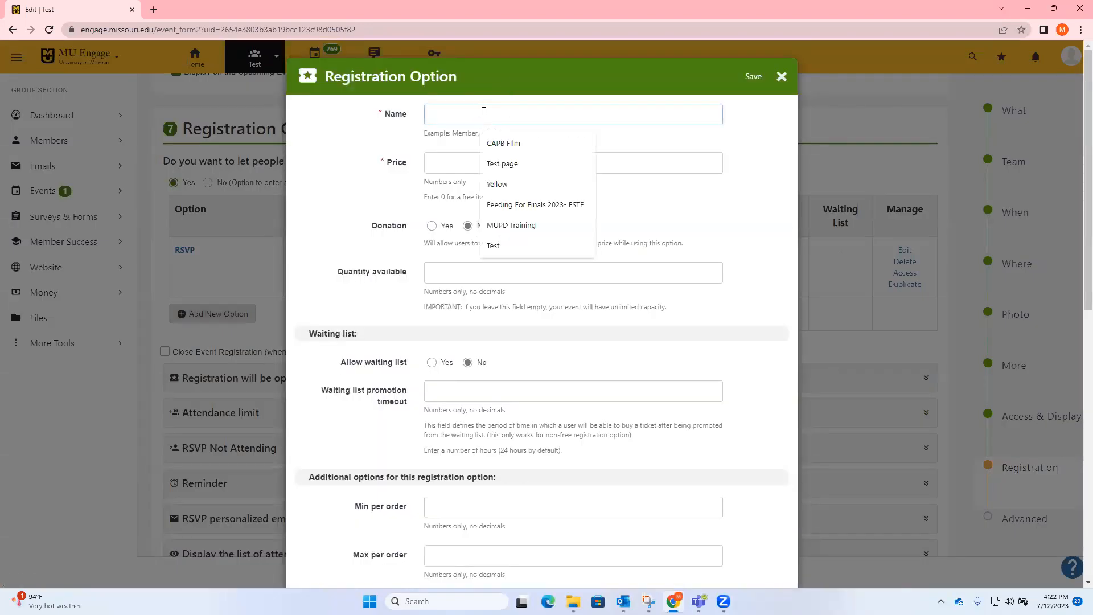
pyautogui.click(453, 159)
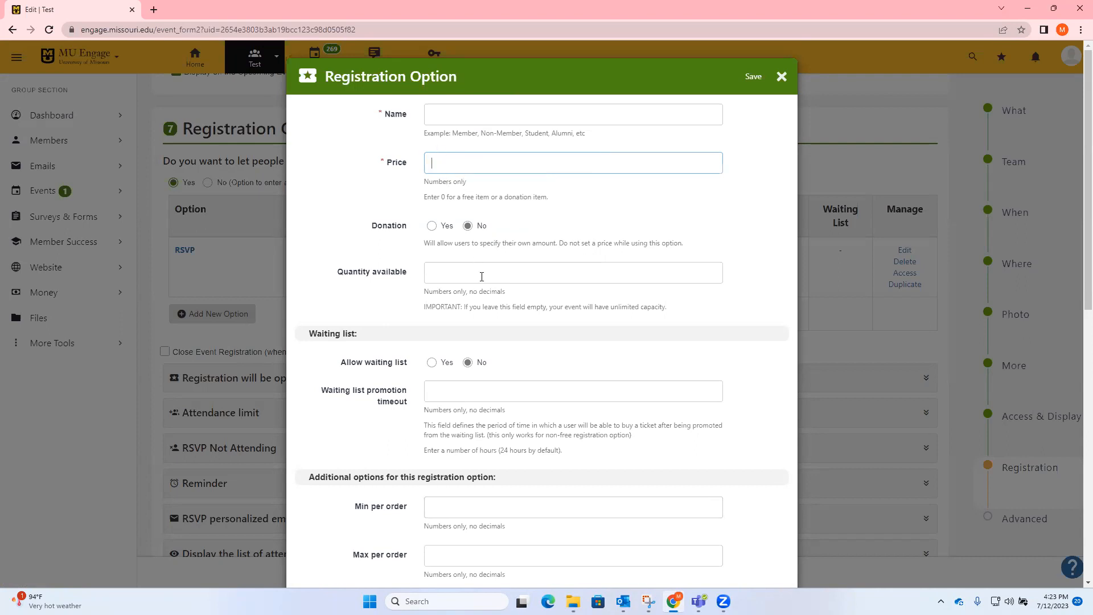
pyautogui.scroll(-6, 495, 313)
pyautogui.scroll(-4, 512, 412)
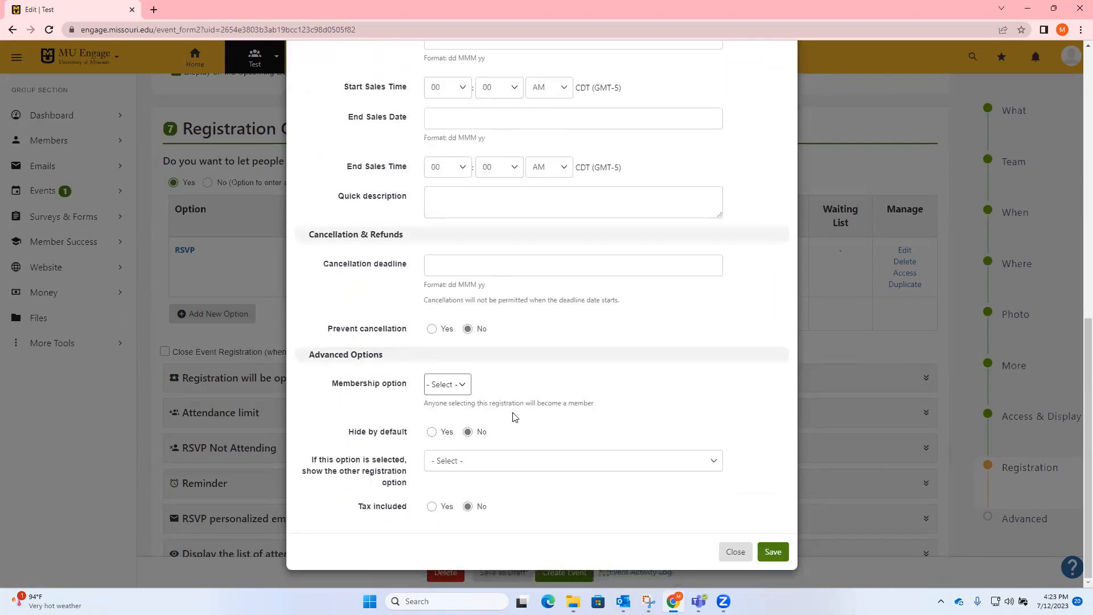
pyautogui.click(739, 552)
# Check the open and close date and time settings for registration, leaving them blank and collapsed.
pyautogui.scroll(-2, 263, 371)
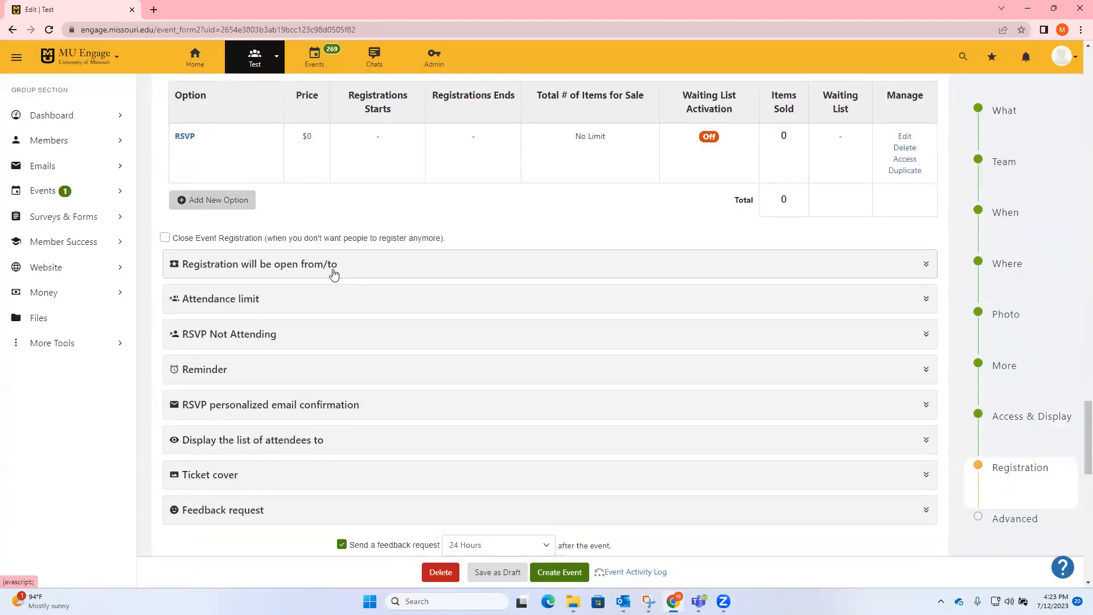
pyautogui.click(334, 268)
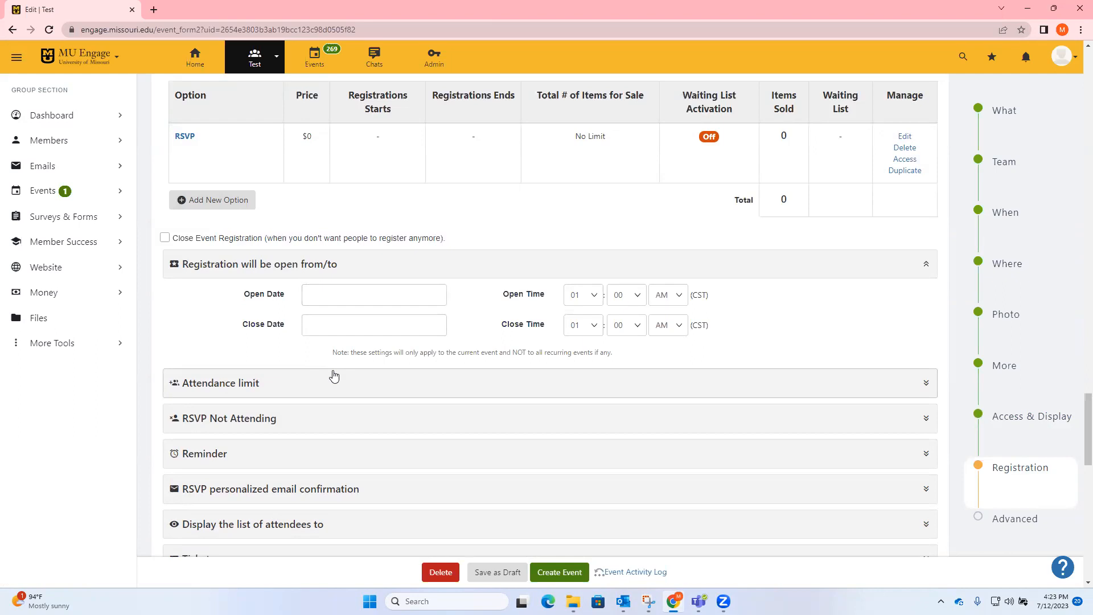
pyautogui.click(330, 276)
# Set the event's attendance limit to 50 and the tickets limit to 1 per attendee.
pyautogui.click(322, 308)
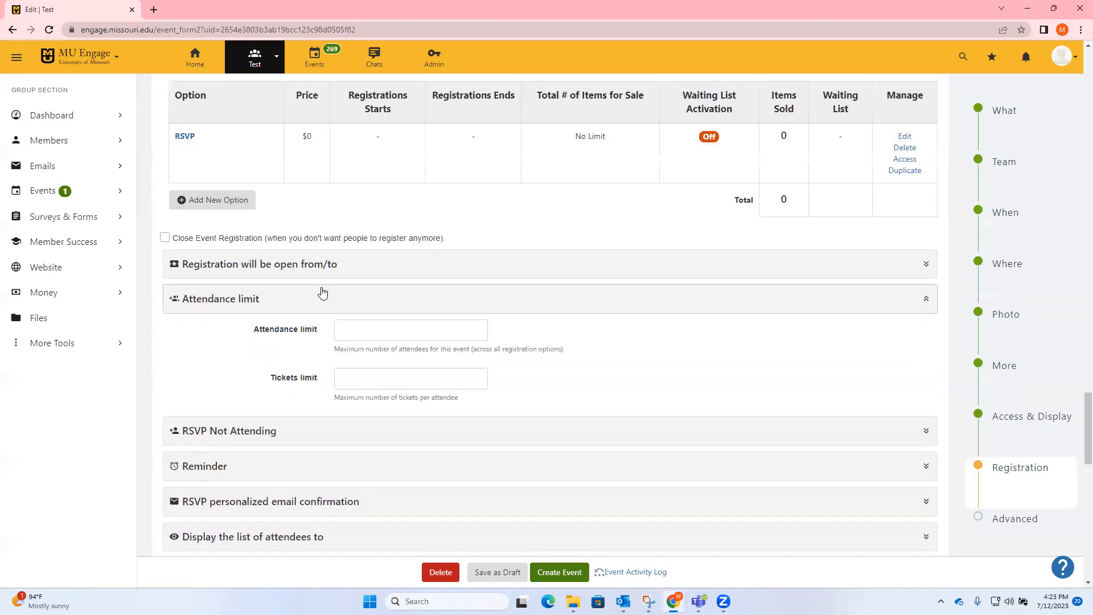
pyautogui.click(403, 322)
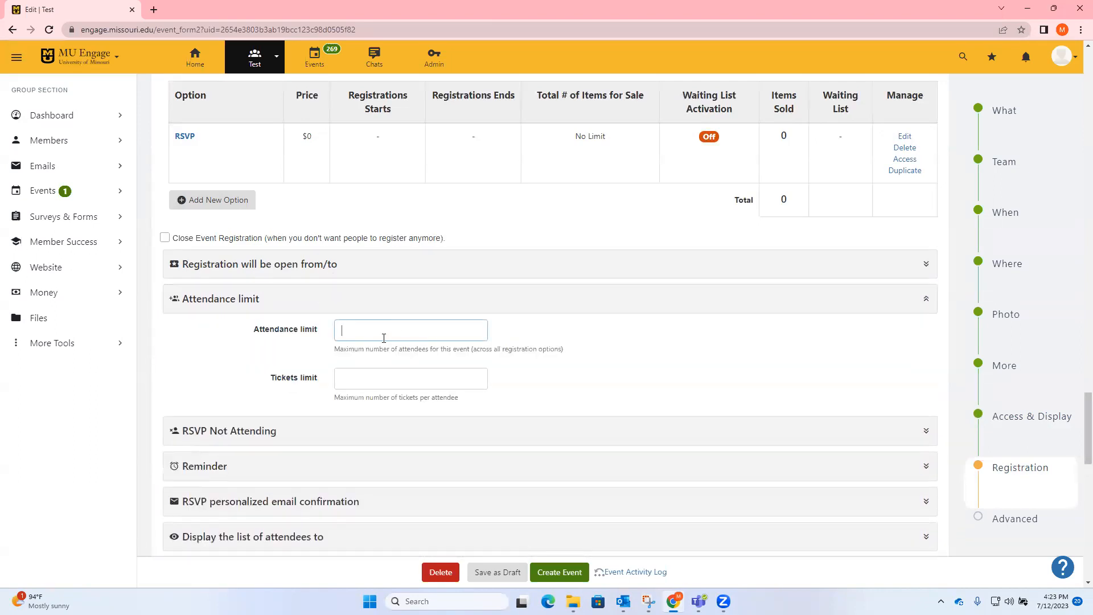
pyautogui.write('50')
pyautogui.click(362, 380)
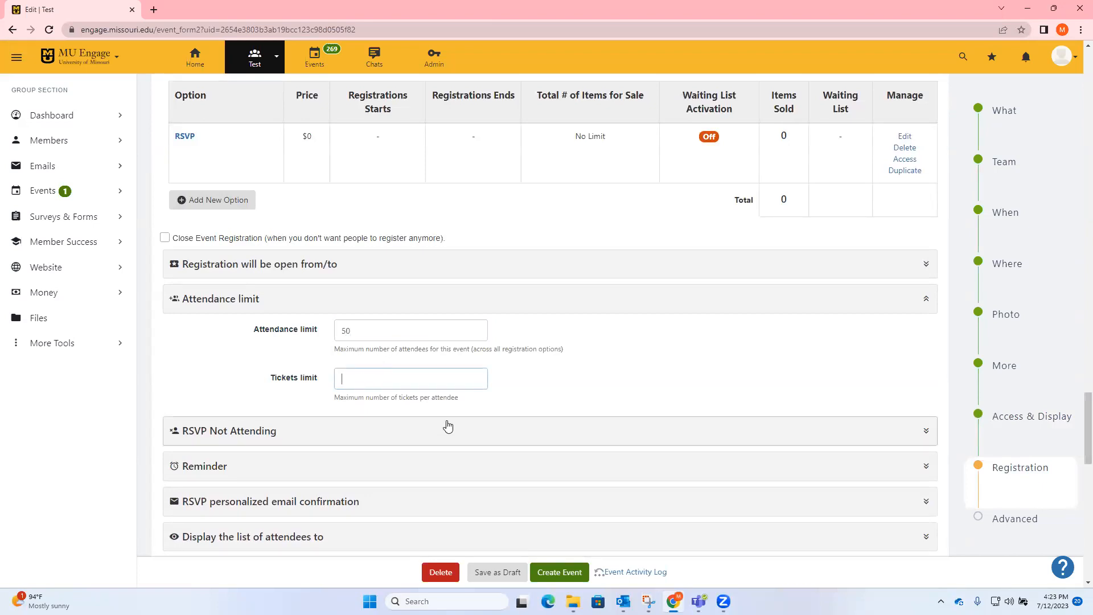
pyautogui.write('1')
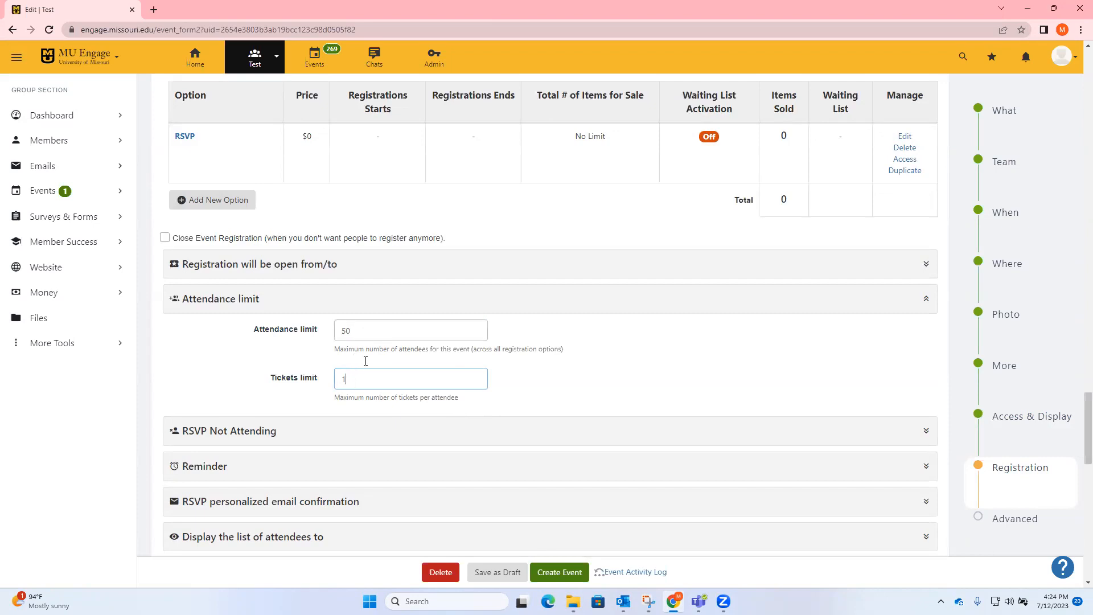
pyautogui.scroll(-1, 383, 381)
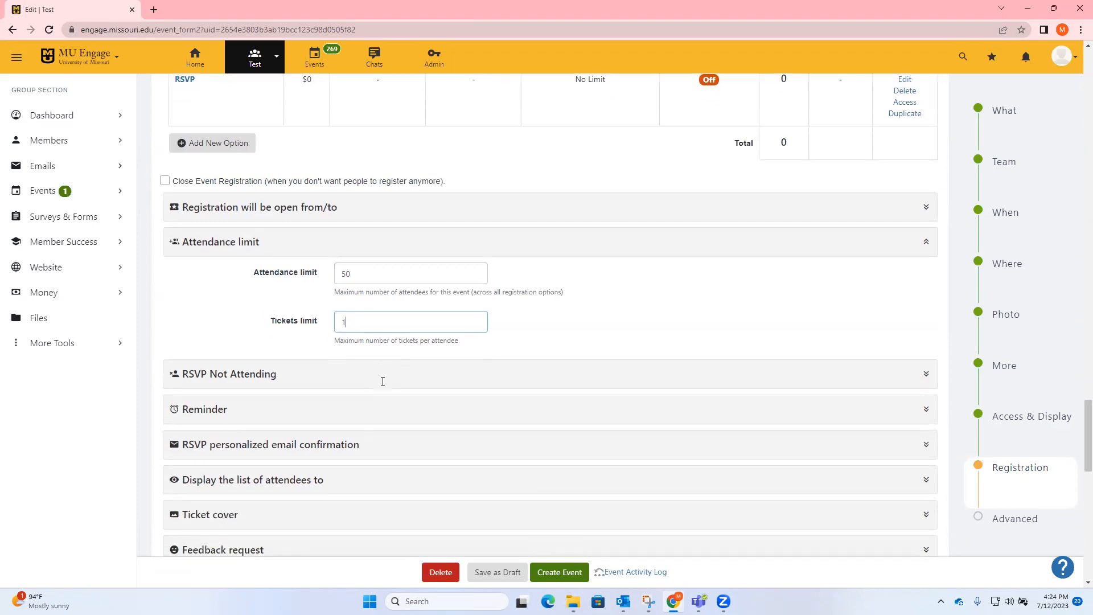
pyautogui.click(304, 243)
# Review the RSVP Not Attending option and the guest reminder settings, including its timing choices and message preview.
pyautogui.click(294, 275)
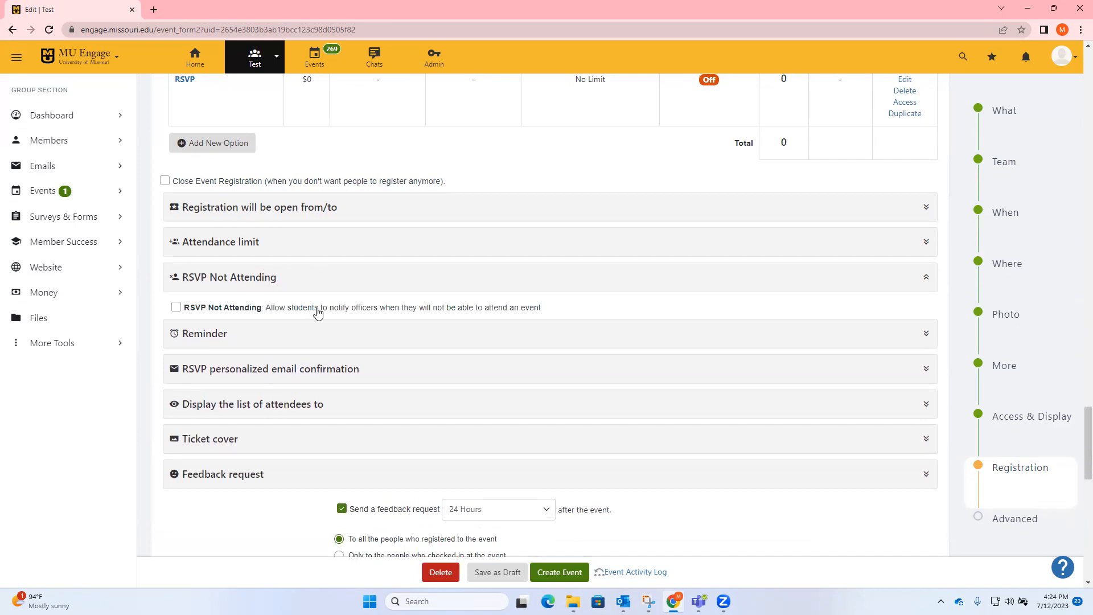
pyautogui.click(330, 277)
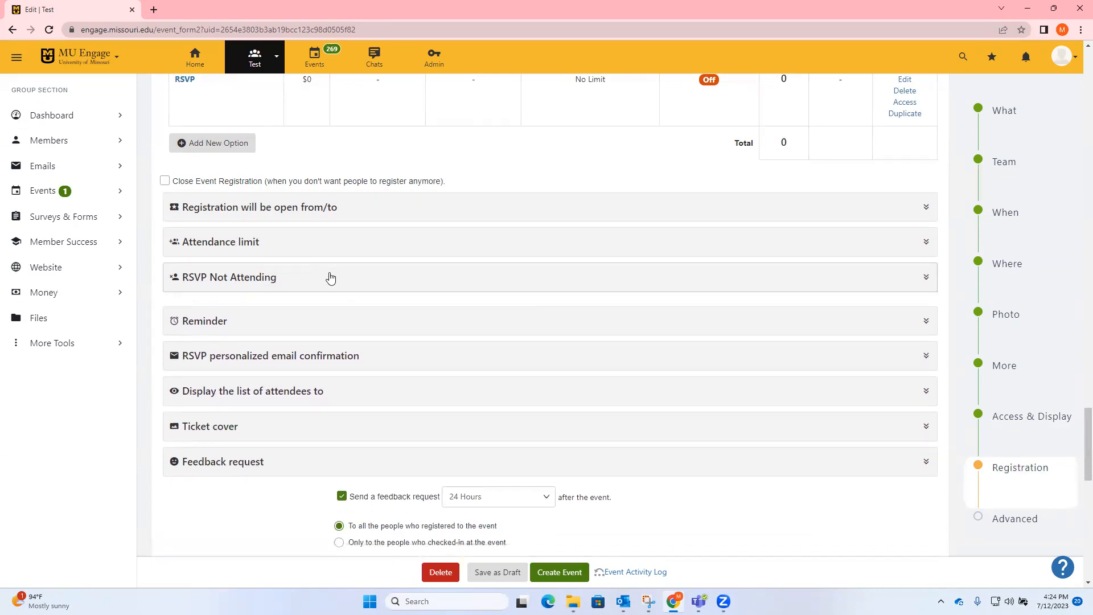
pyautogui.click(319, 324)
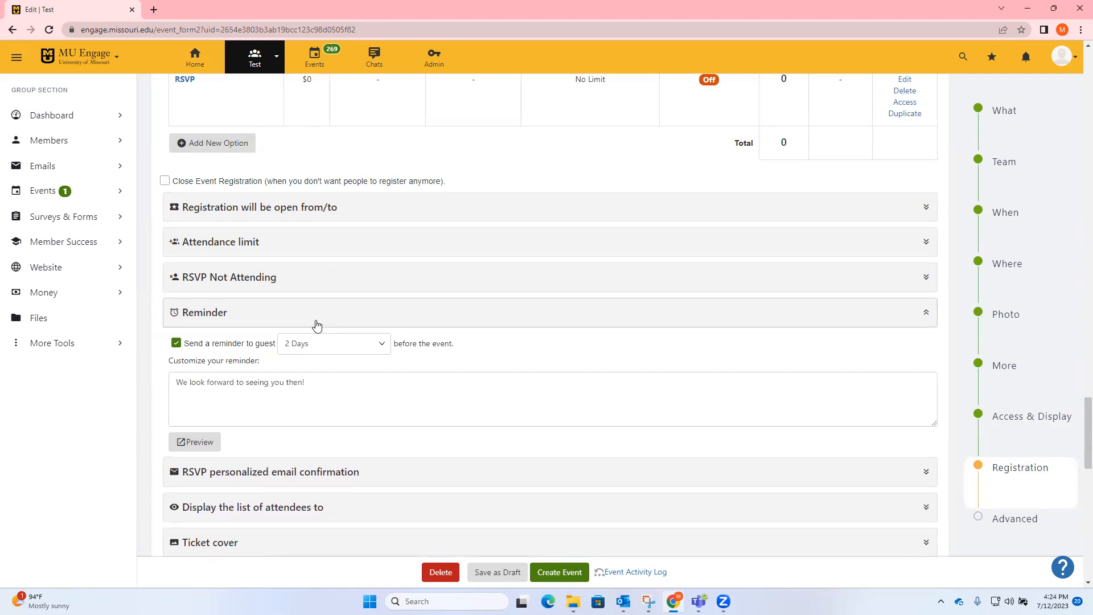
pyautogui.click(317, 345)
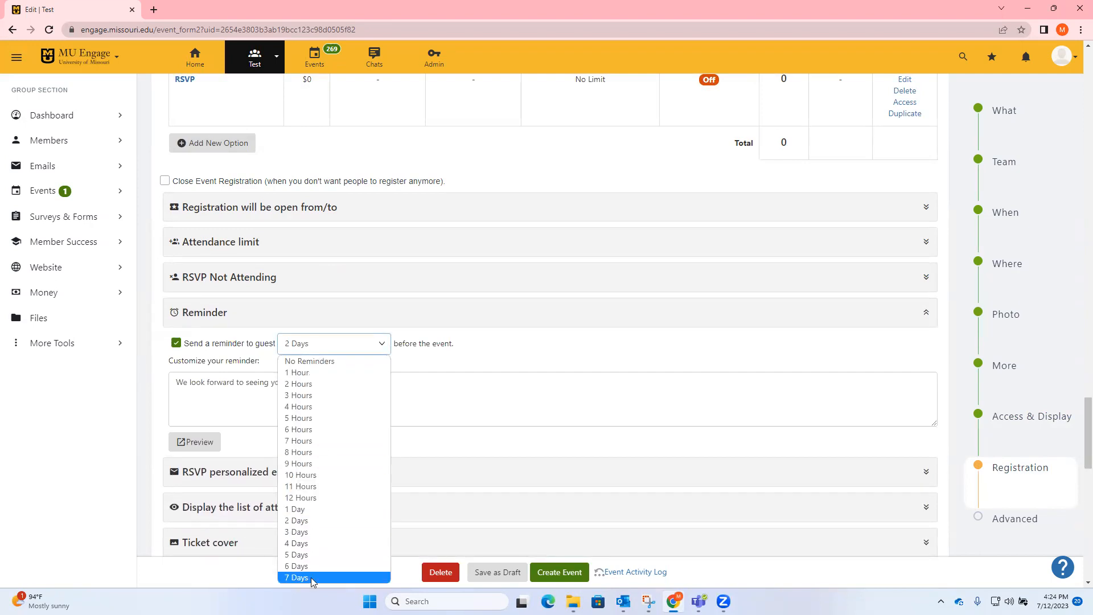
pyautogui.click(260, 380)
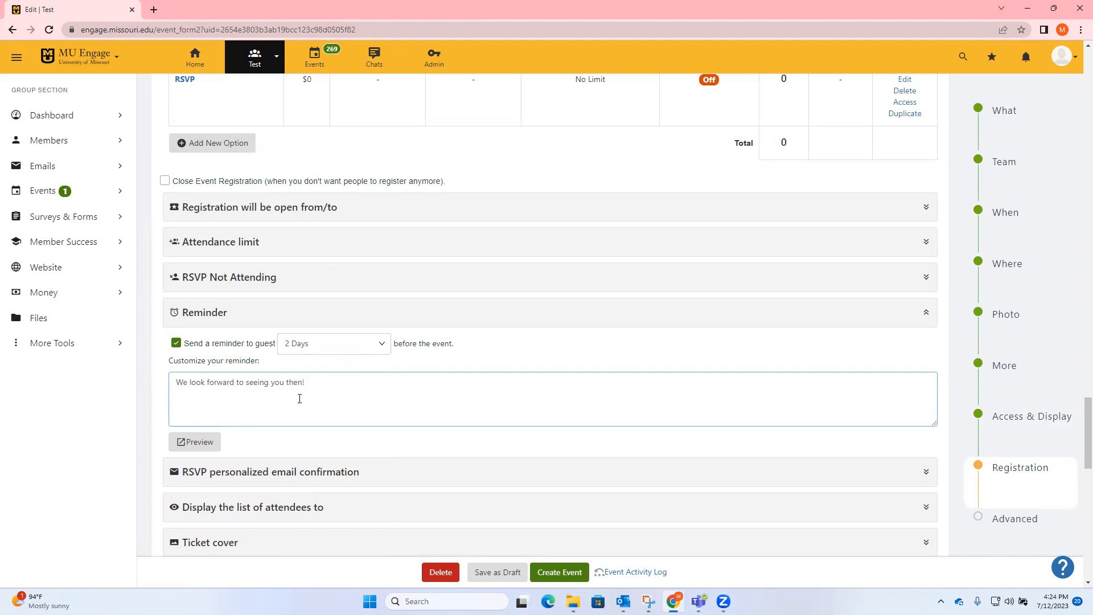
pyautogui.click(191, 444)
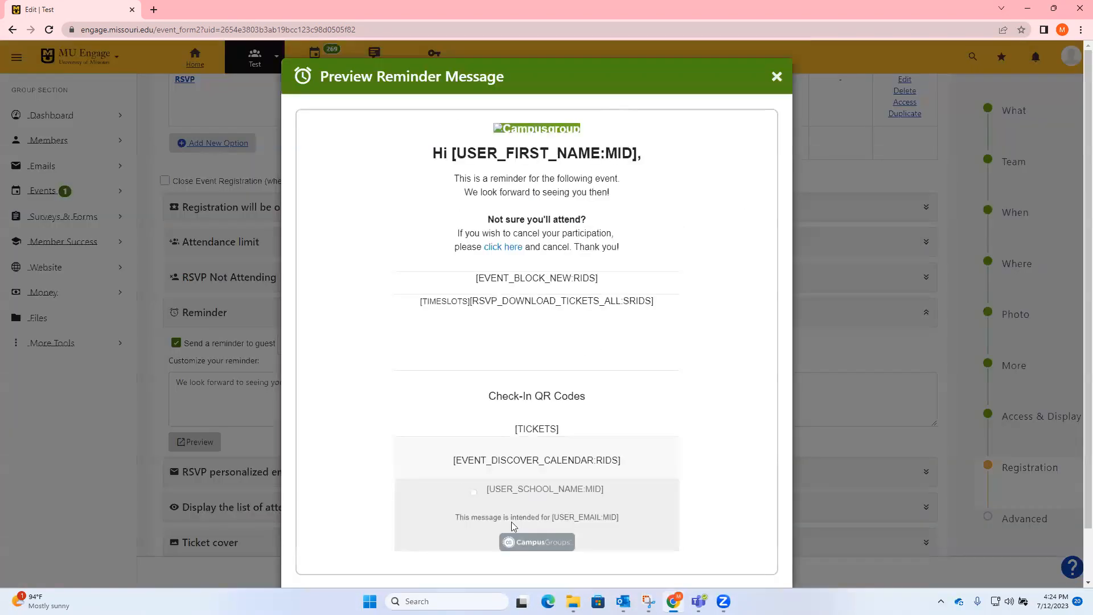
pyautogui.click(777, 76)
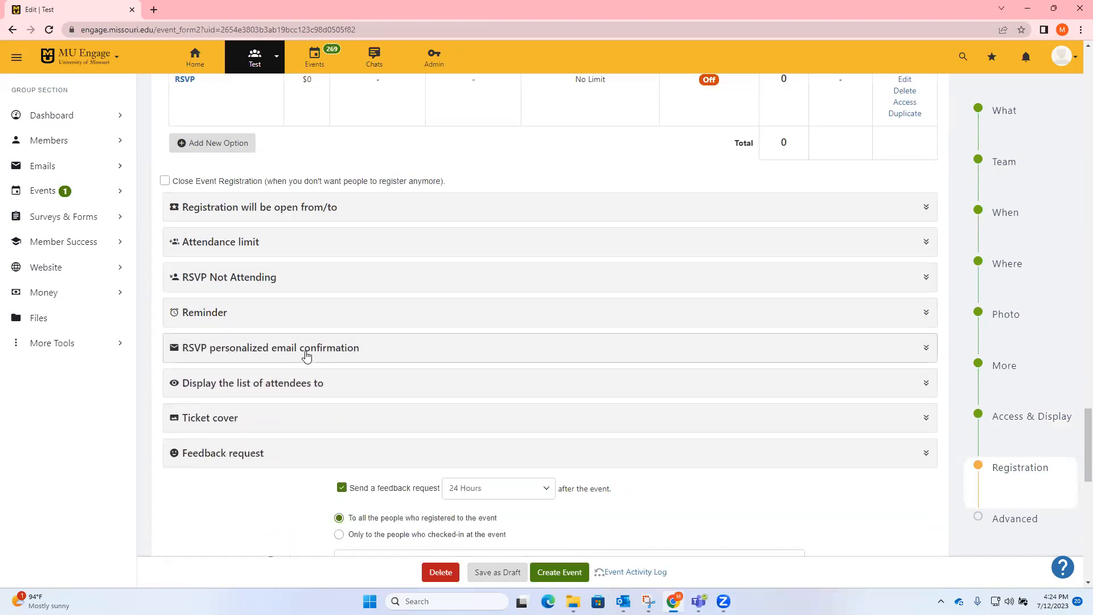
# Review the personalized RSVP email confirmation and the options for who can see the list of attendees.
pyautogui.click(306, 356)
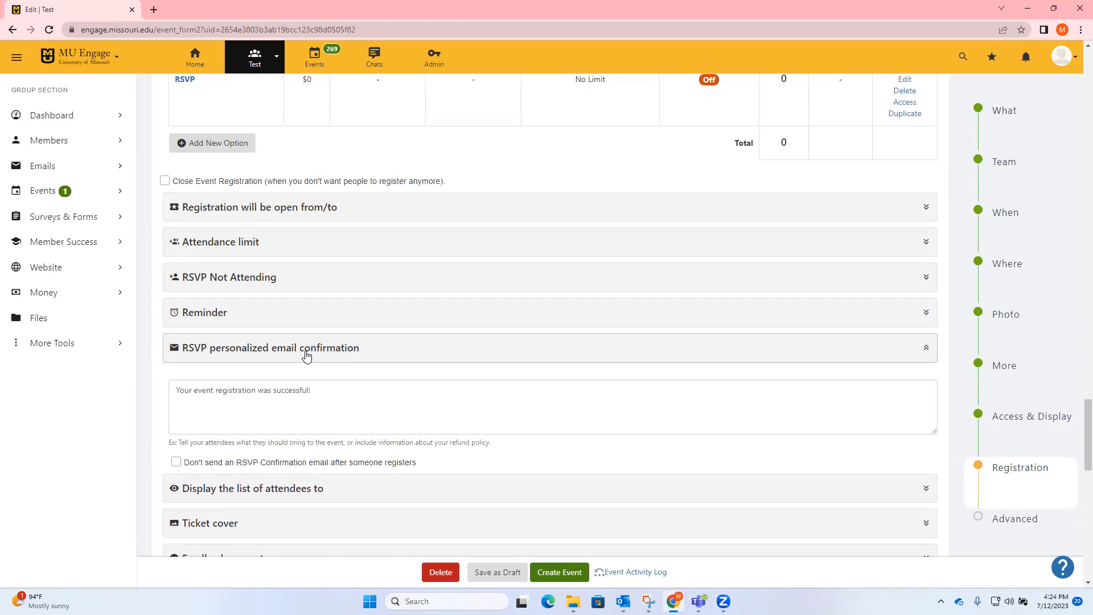
pyautogui.scroll(-3, 305, 356)
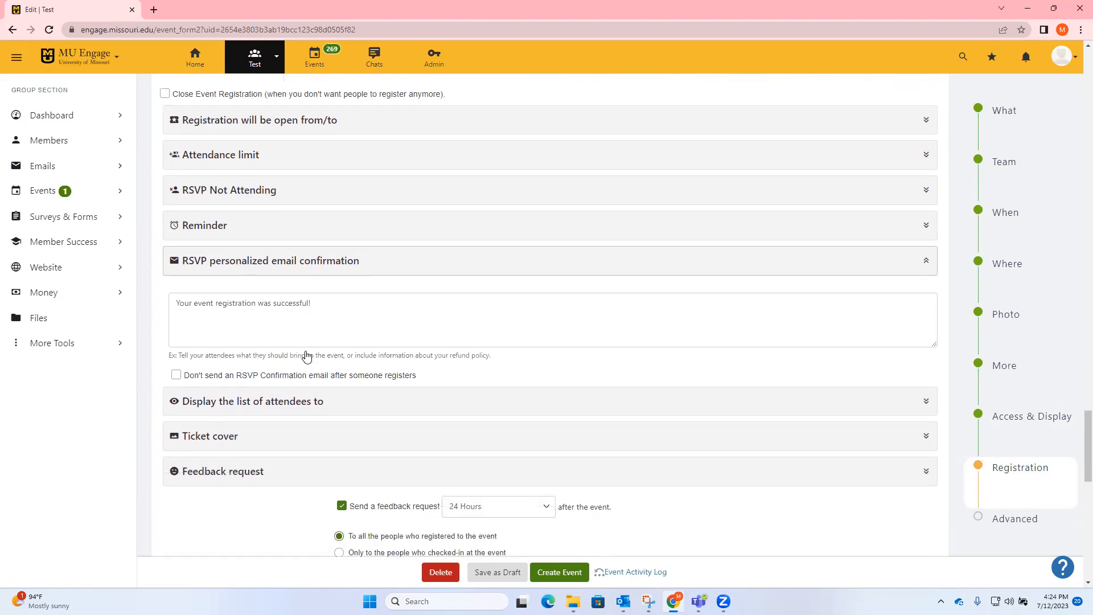
pyautogui.click(291, 317)
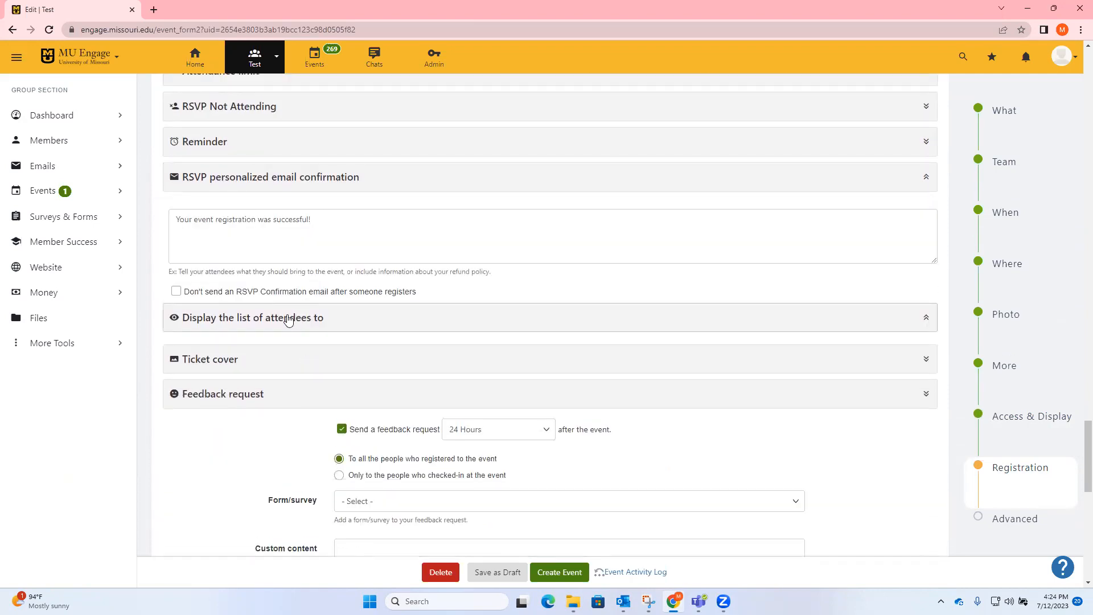
pyautogui.scroll(-3, 344, 405)
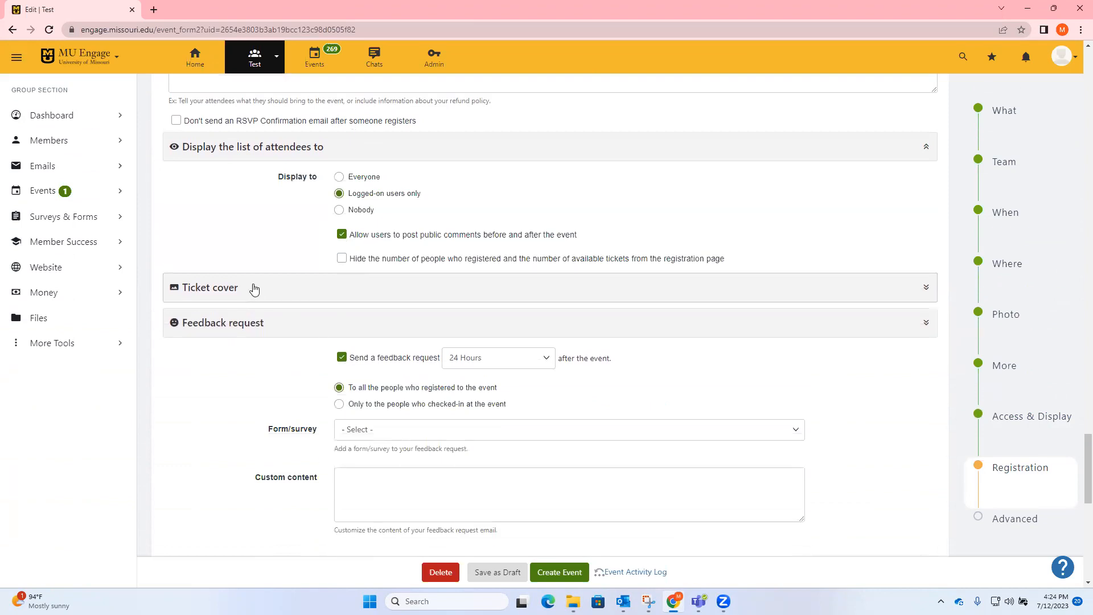
# Review the ticket cover section and the timing choices for sending the feedback request after the event.
pyautogui.click(253, 287)
pyautogui.click(373, 289)
pyautogui.scroll(-1, 362, 321)
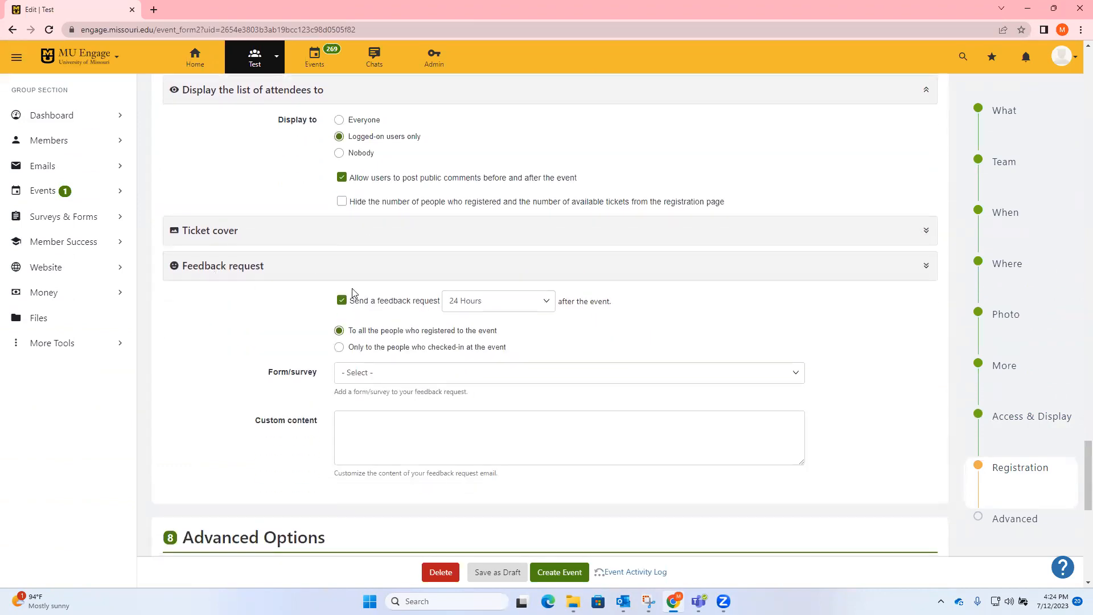
pyautogui.click(486, 308)
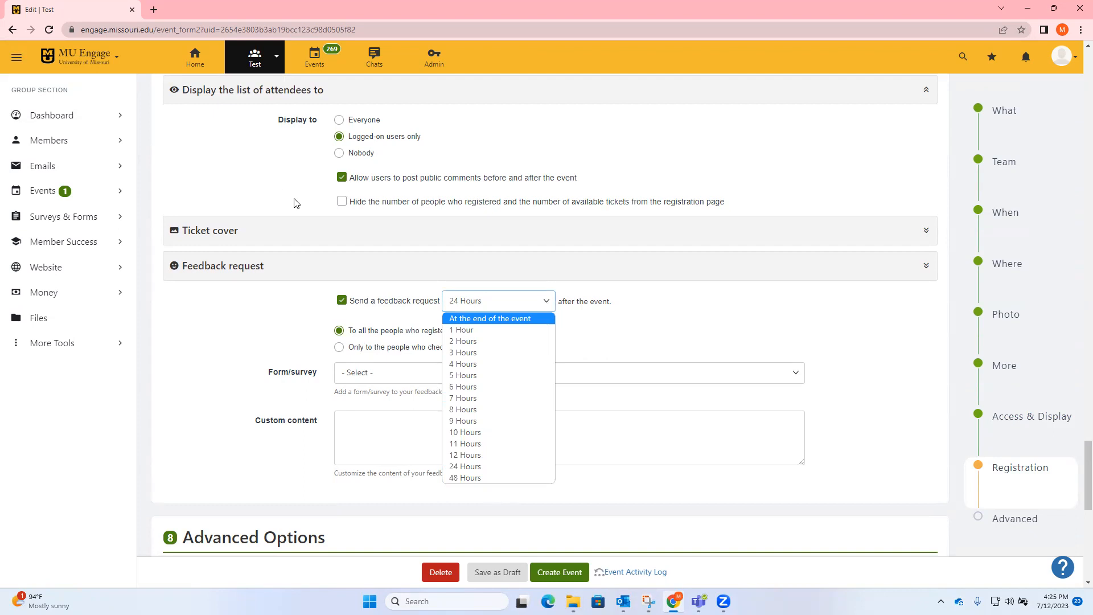
pyautogui.click(299, 227)
pyautogui.click(322, 240)
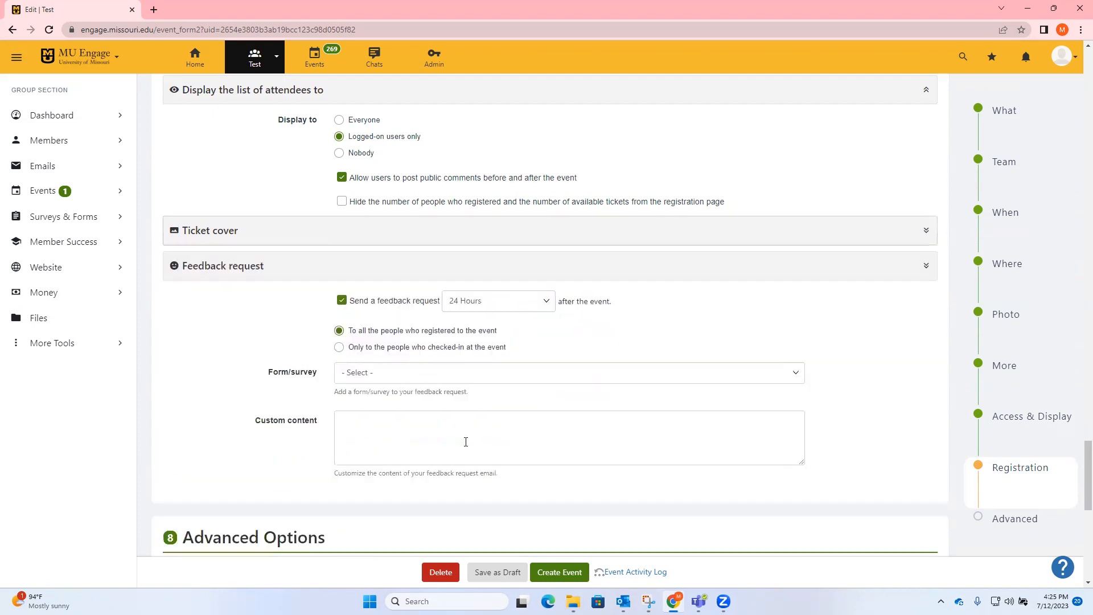
# Review the forms and surveys that can be attached to the feedback request, and its custom content field.
pyautogui.scroll(-1, 455, 421)
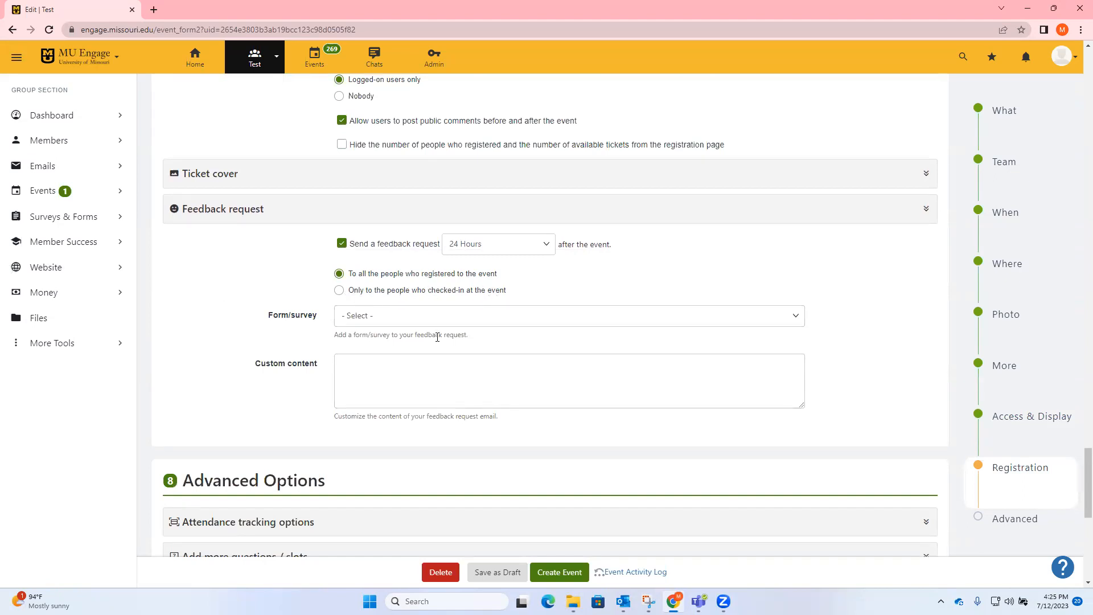
pyautogui.click(415, 315)
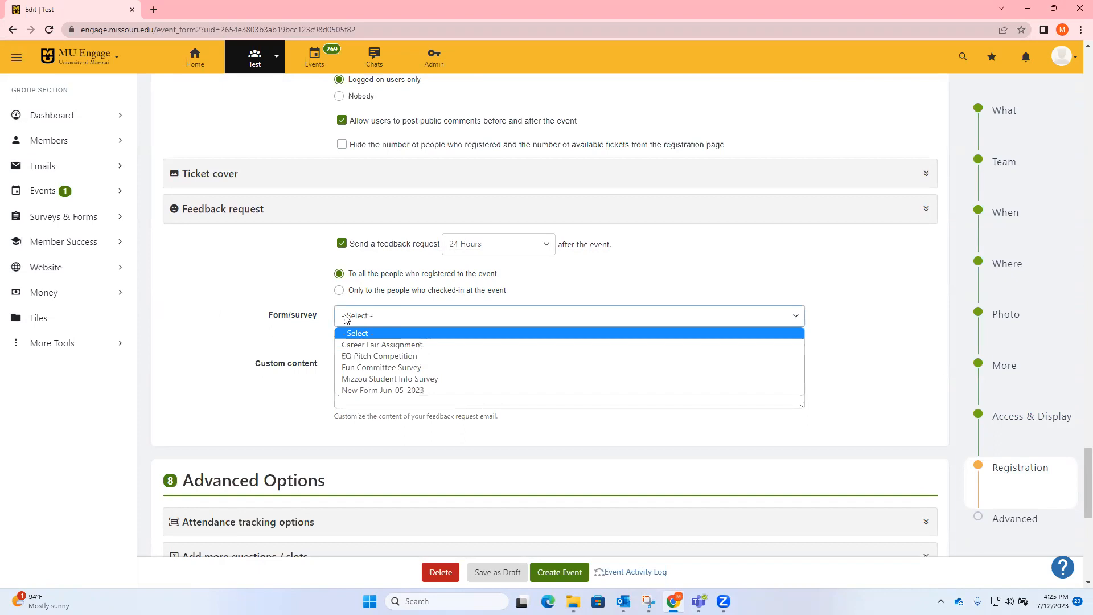
pyautogui.click(278, 311)
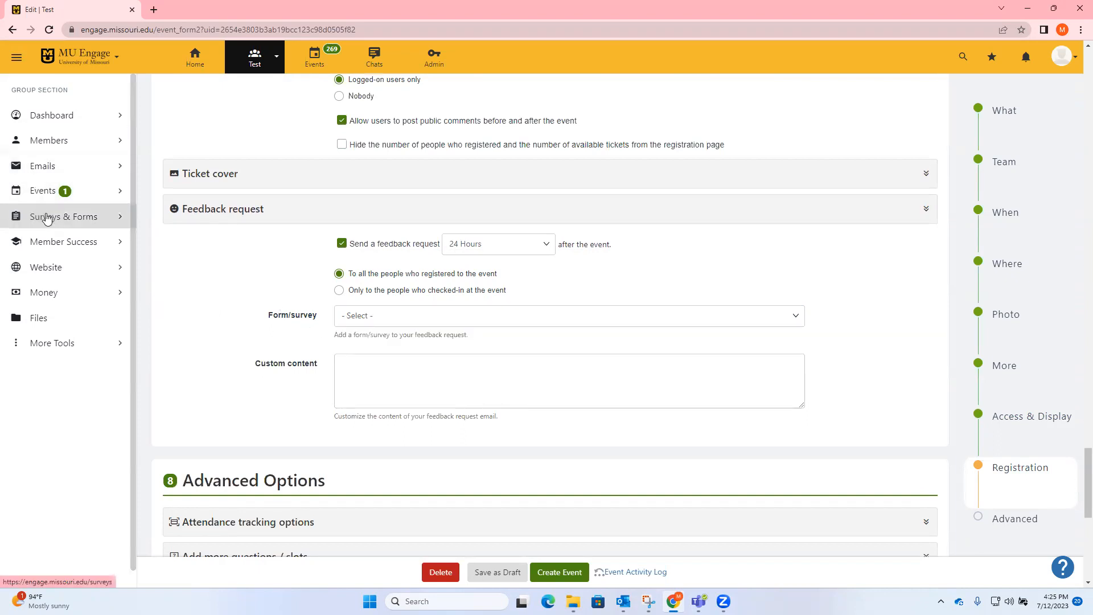
pyautogui.click(387, 317)
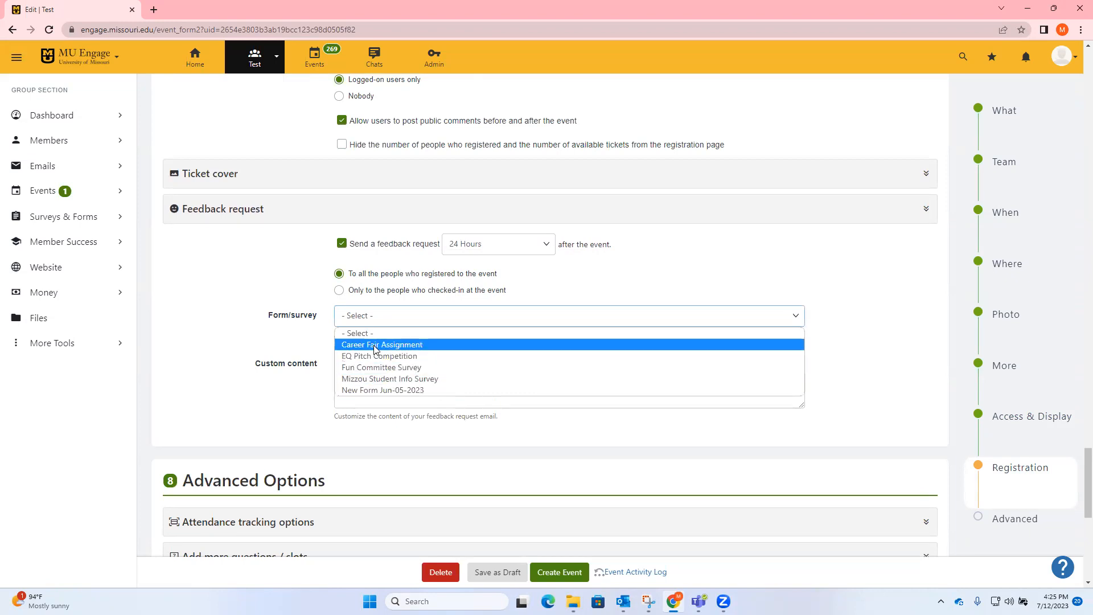
pyautogui.click(246, 325)
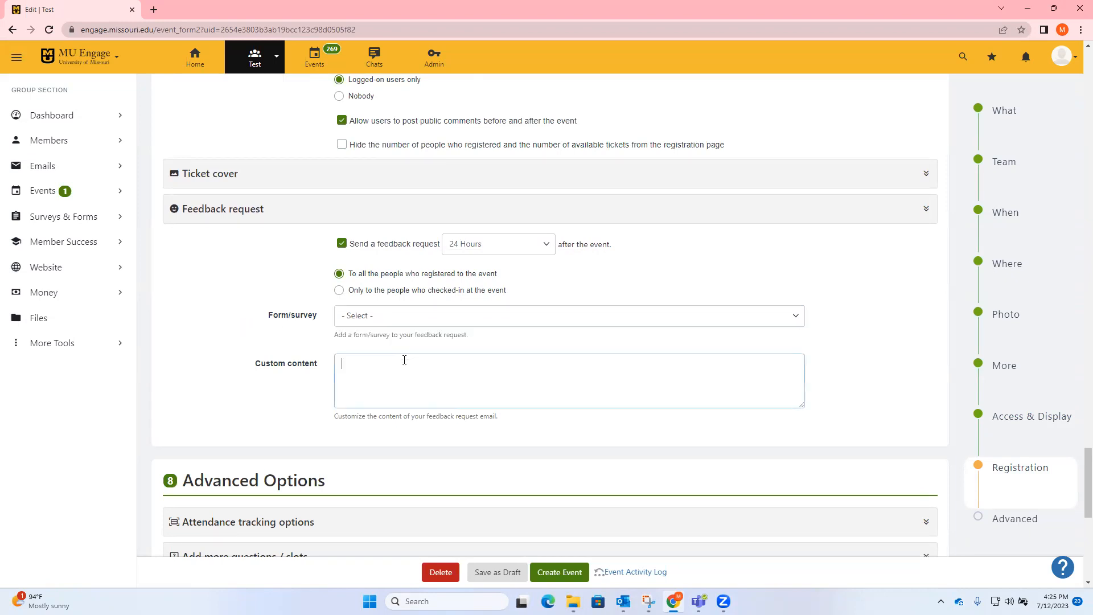
pyautogui.click(450, 393)
pyautogui.scroll(-1, 450, 393)
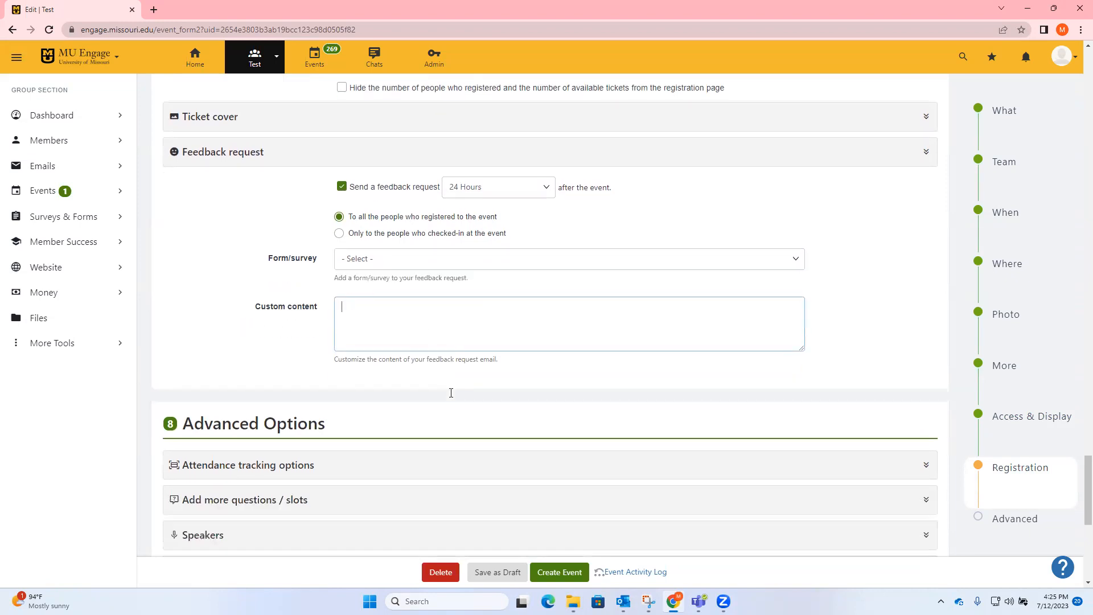
# In the attendance tracking options, activate self check-out and set the kiosk check-in method to allow both methods at the same time.
pyautogui.scroll(-4, 451, 397)
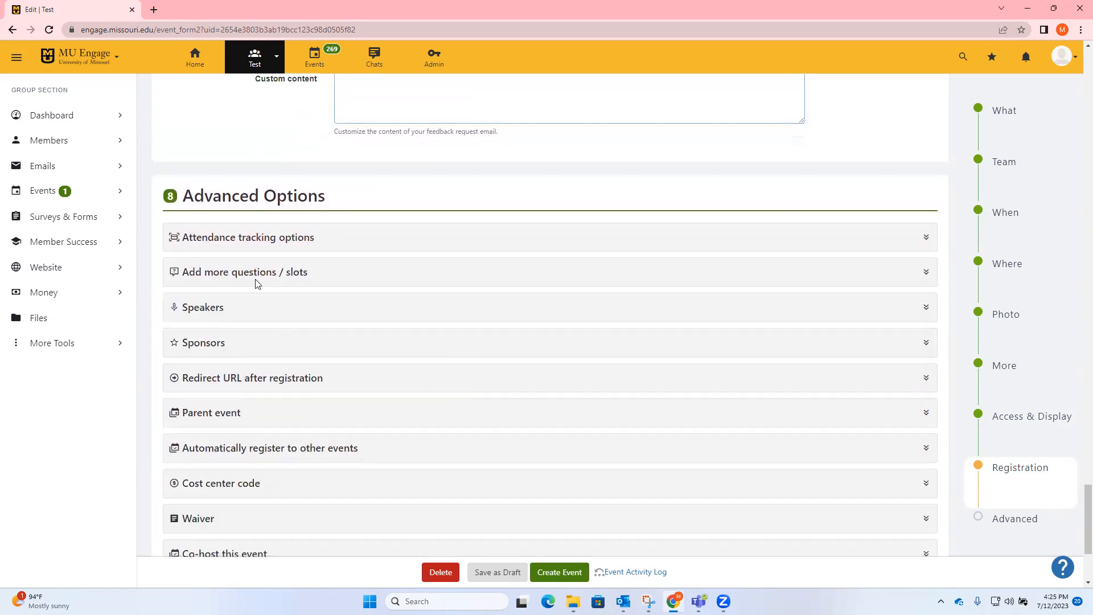
pyautogui.click(252, 252)
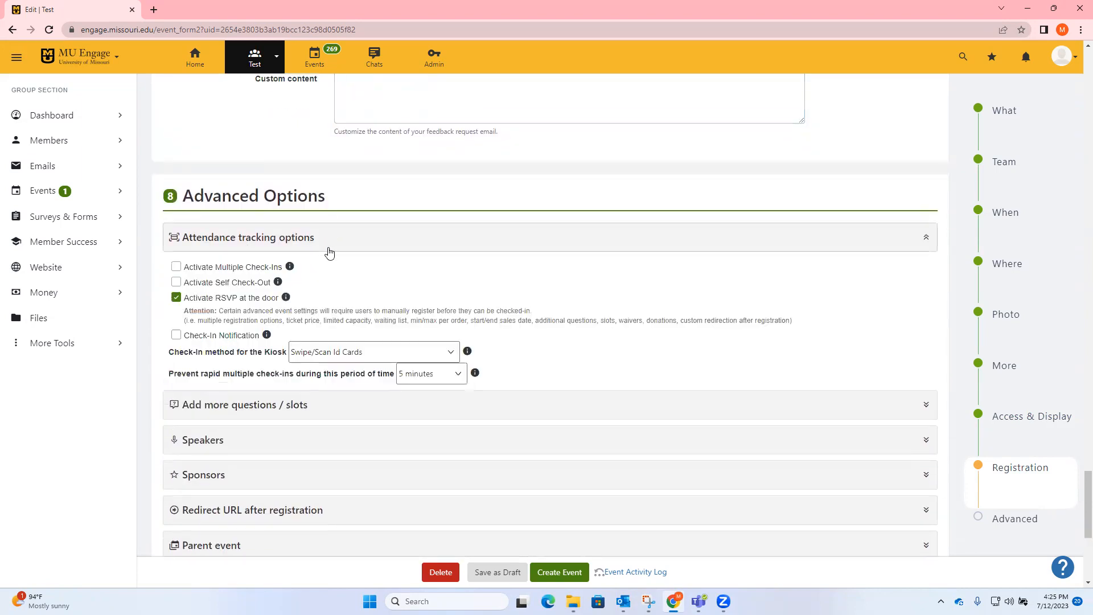
pyautogui.scroll(-3, 318, 250)
pyautogui.scroll(2, 317, 251)
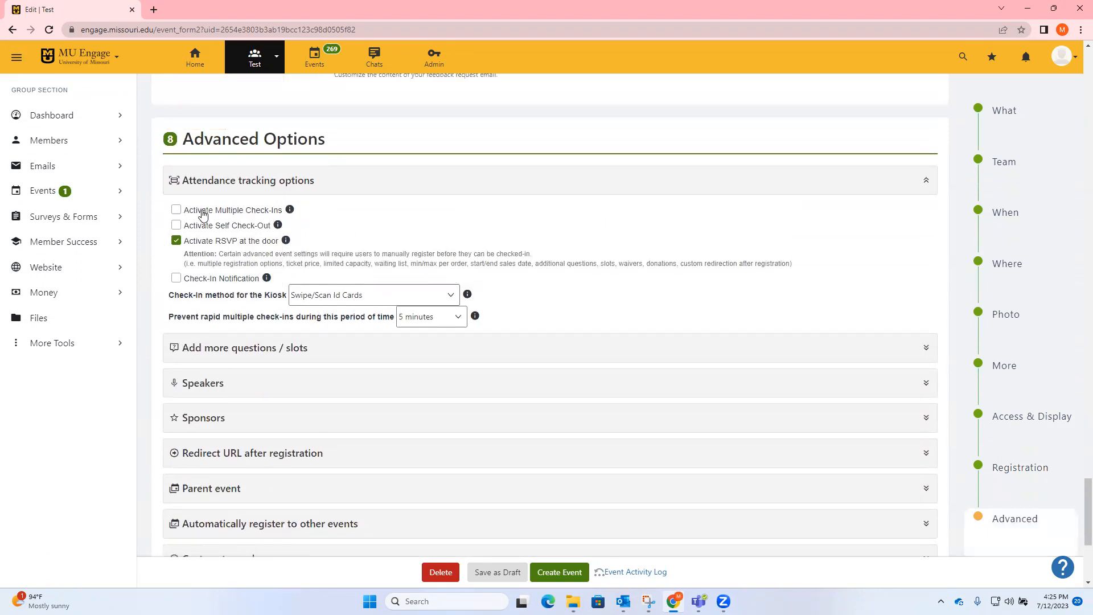
pyautogui.moveTo(289, 210)
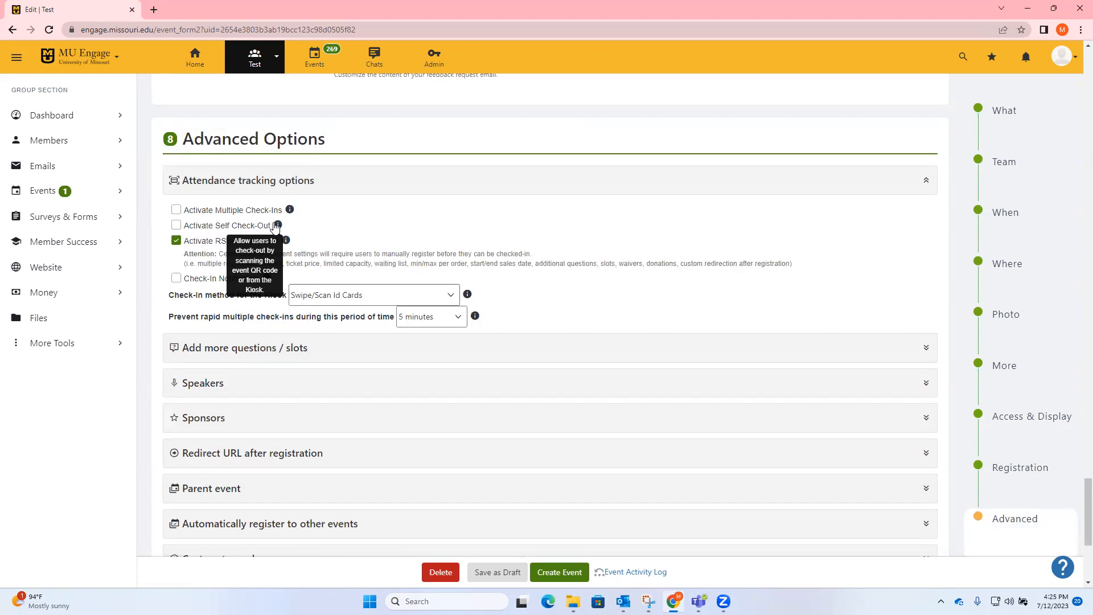
pyautogui.click(176, 225)
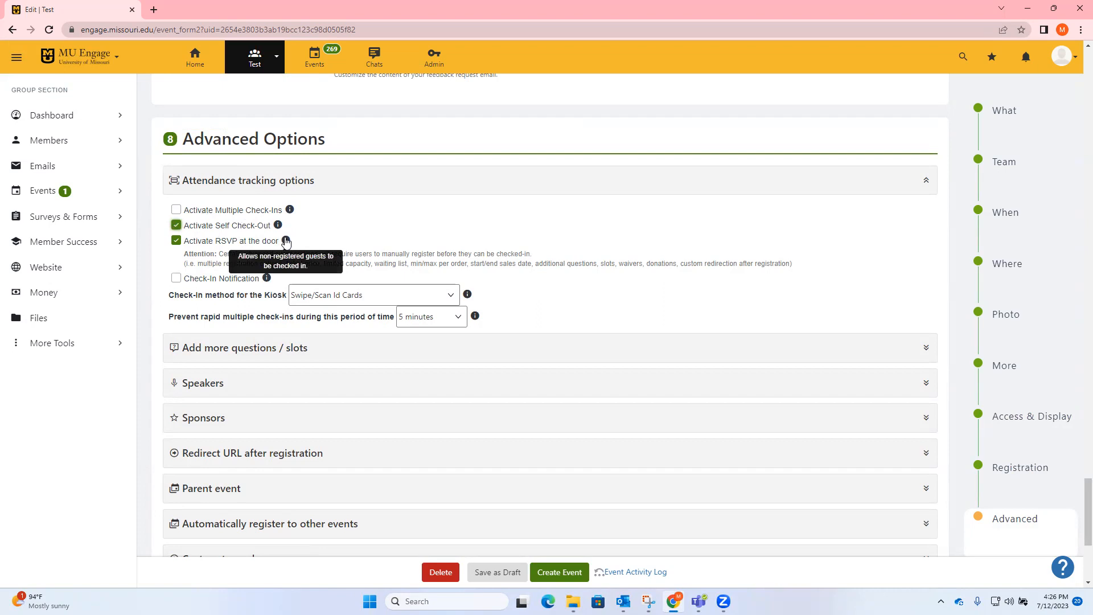
pyautogui.click(349, 238)
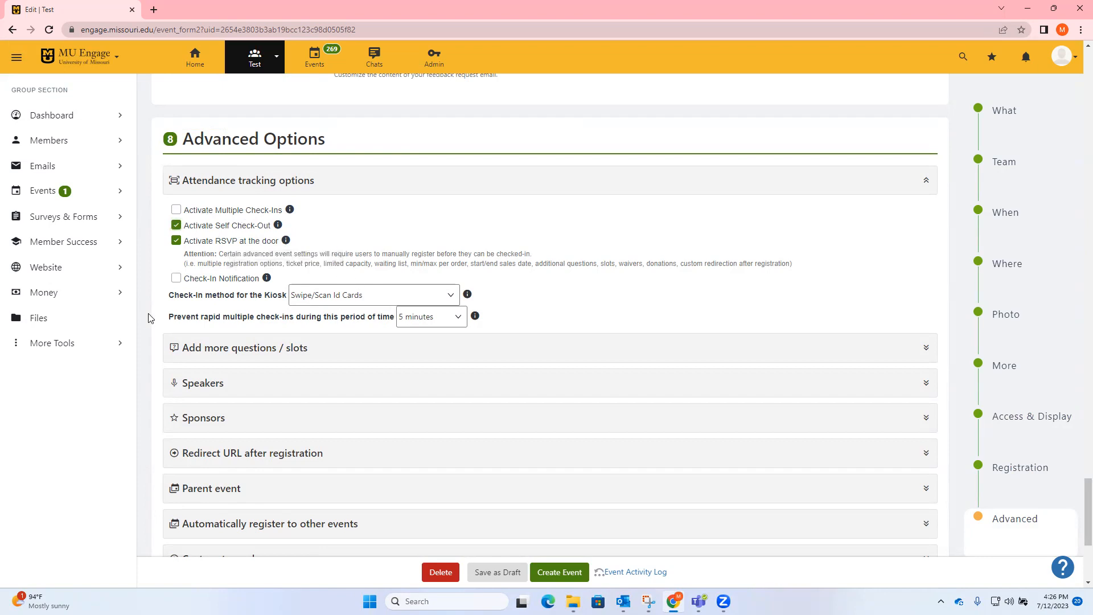
pyautogui.click(345, 299)
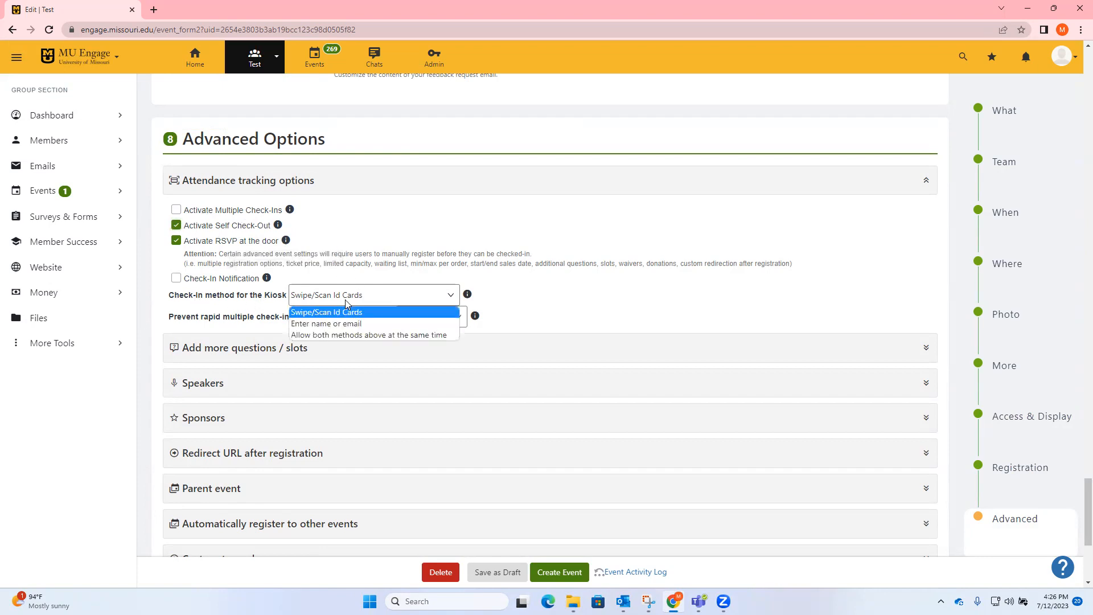
pyautogui.click(356, 336)
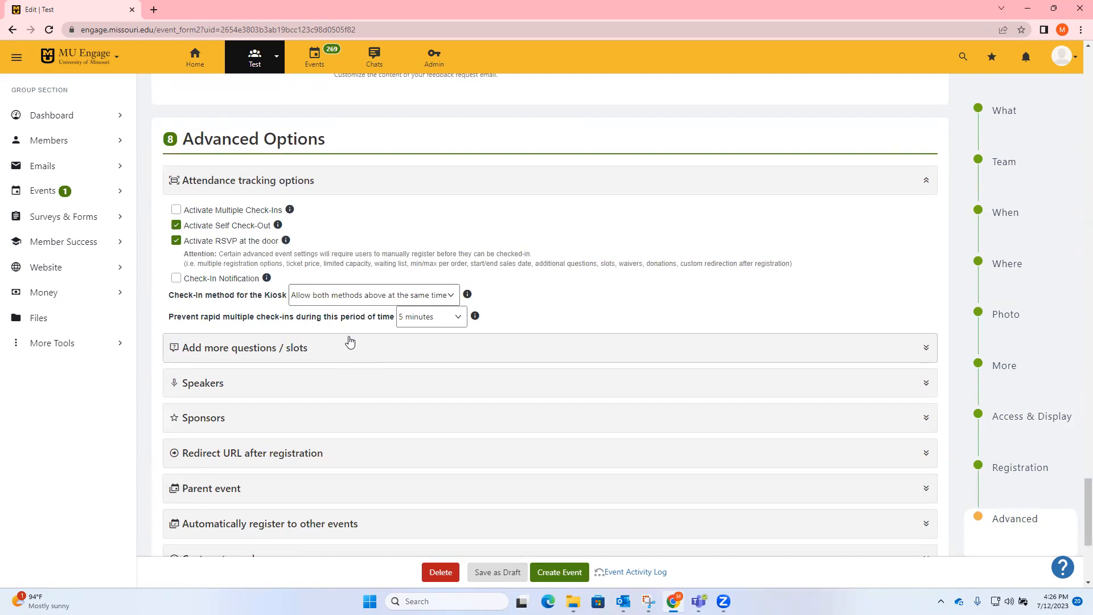
# Expand the additional questions and slots section and examine the default registration questions and their Active, Required and Officer Only settings.
pyautogui.click(355, 346)
pyautogui.scroll(-2, 356, 353)
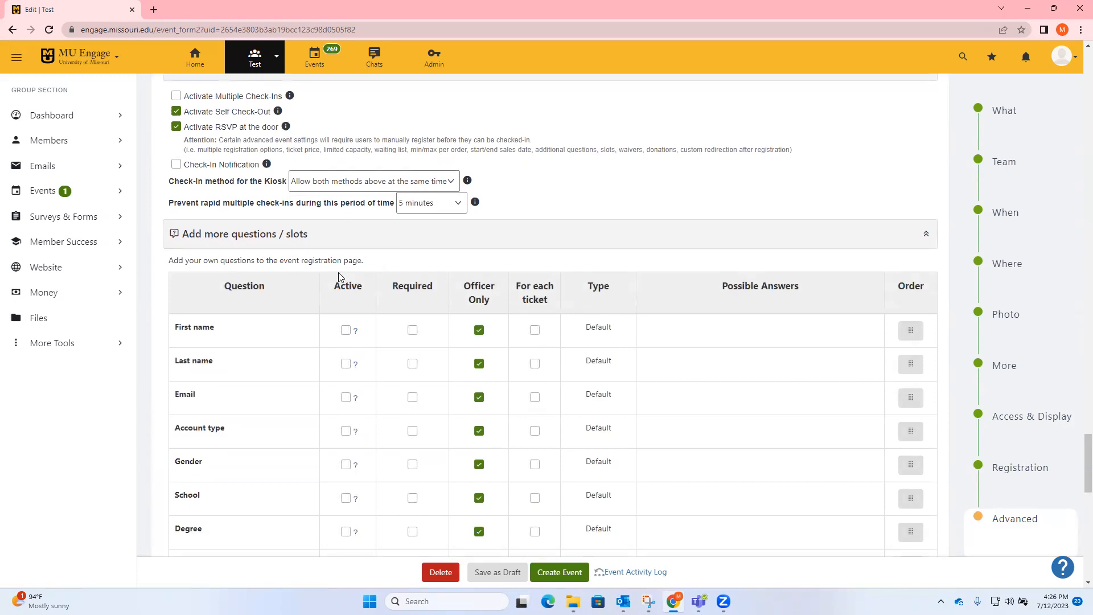
pyautogui.scroll(-3, 334, 385)
pyautogui.scroll(2, 330, 359)
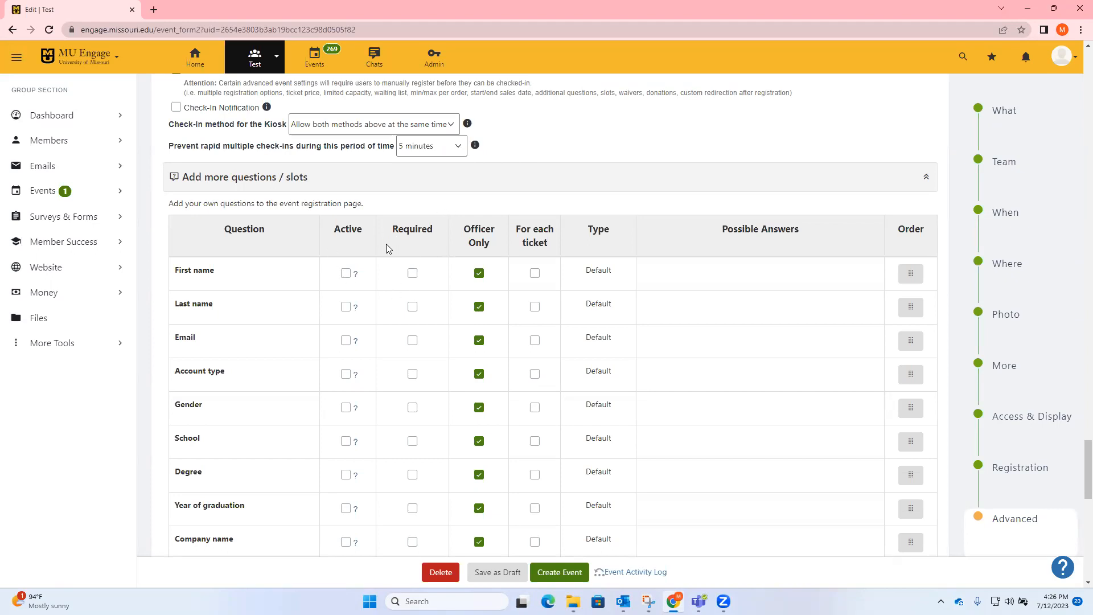
pyautogui.scroll(-2, 415, 307)
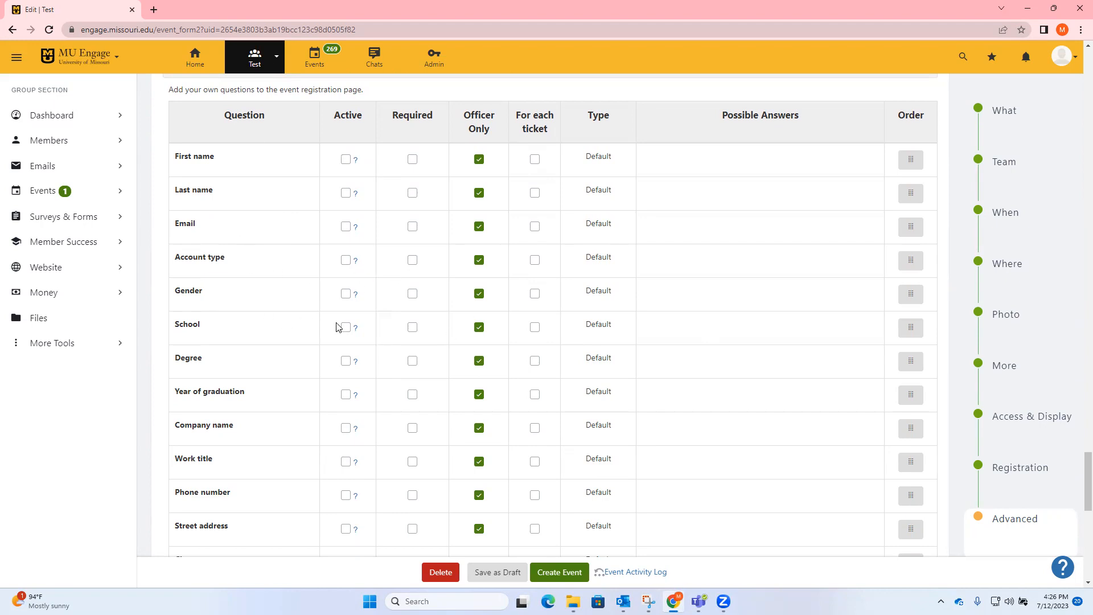
pyautogui.scroll(-1, 329, 428)
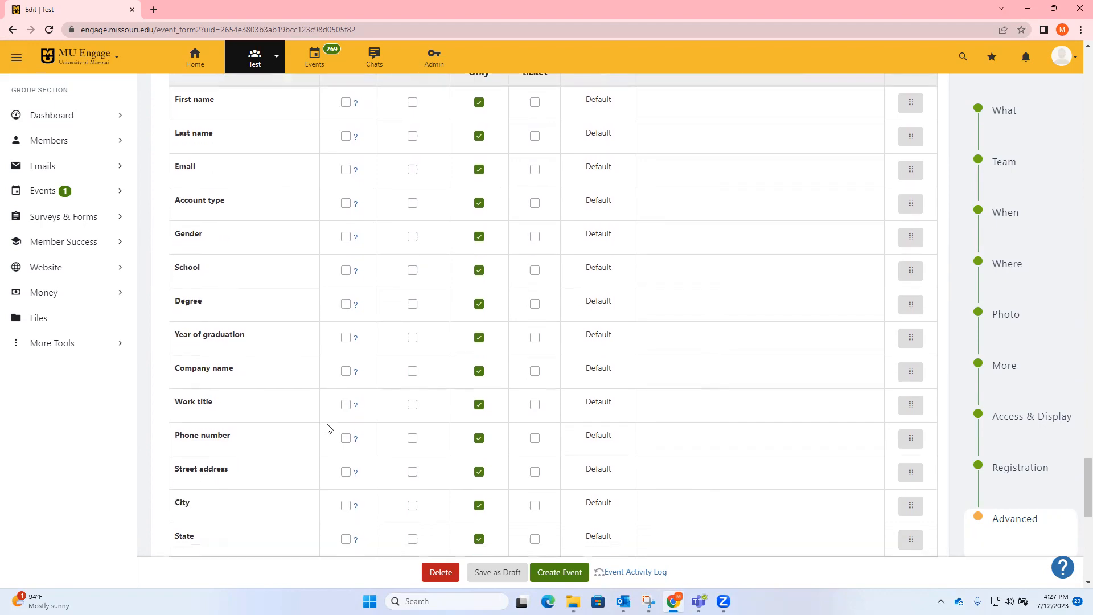
pyautogui.scroll(-2, 278, 434)
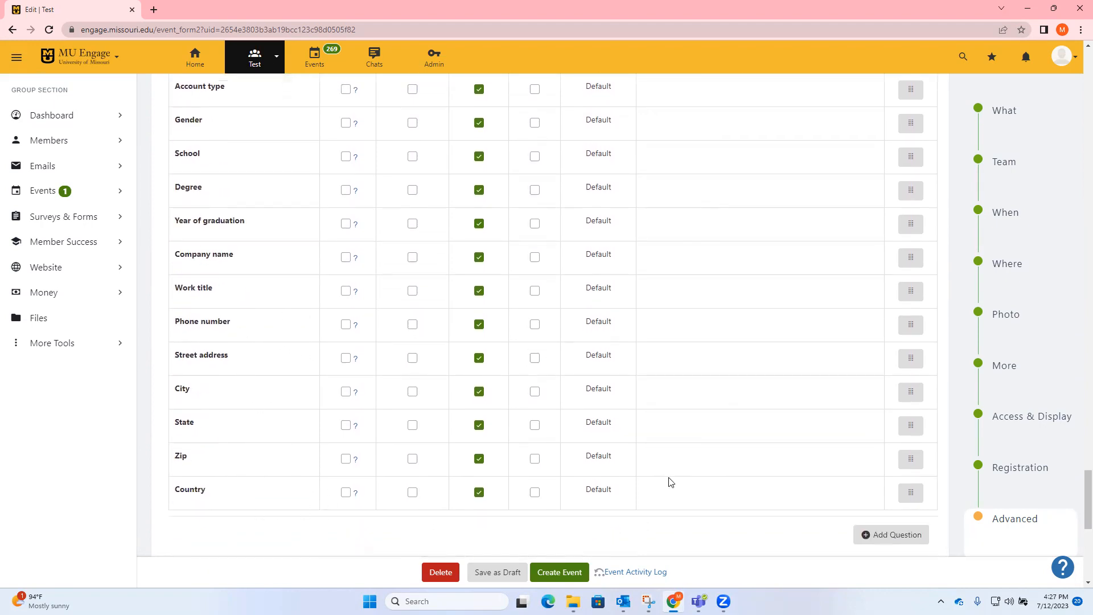
pyautogui.scroll(4, 758, 546)
pyautogui.scroll(1, 759, 545)
pyautogui.scroll(-5, 756, 544)
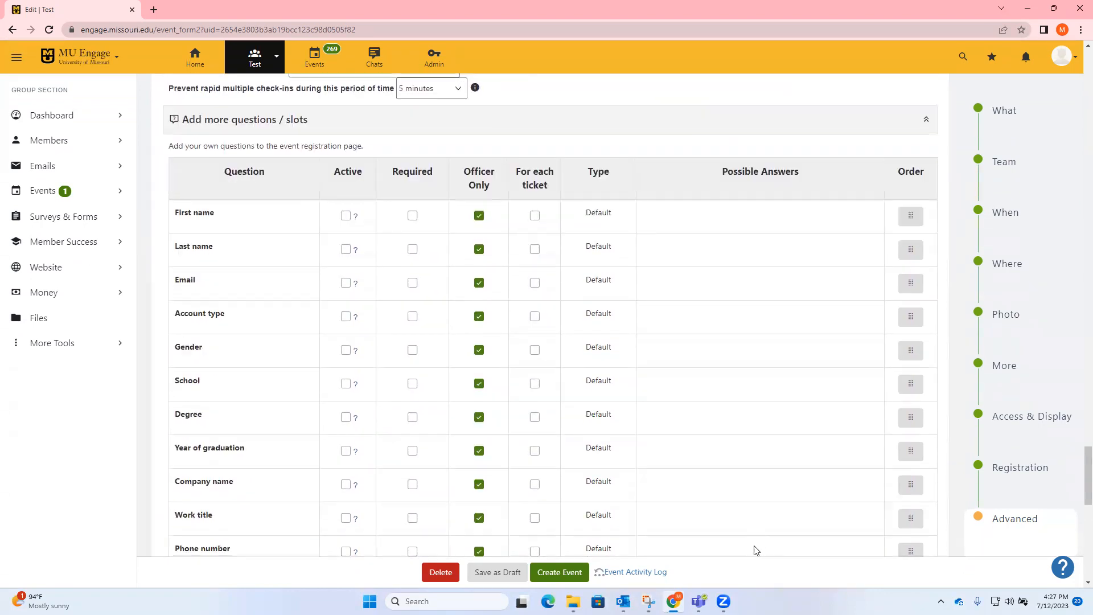
pyautogui.scroll(-1, 398, 506)
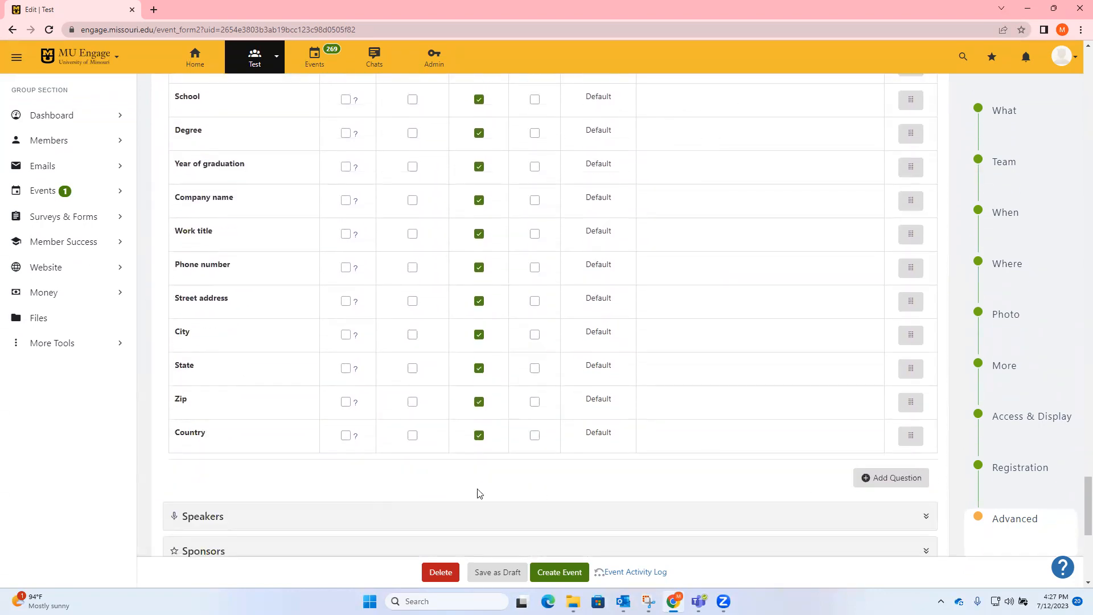
# Start a new registration question and look through the available question types, keeping Text.
pyautogui.click(879, 479)
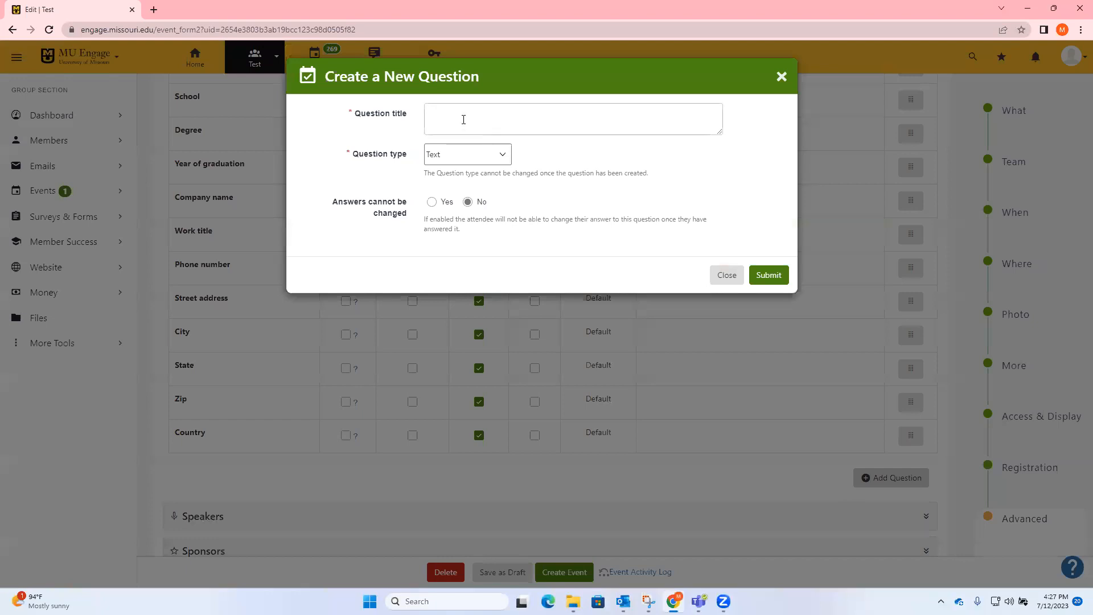
pyautogui.click(457, 163)
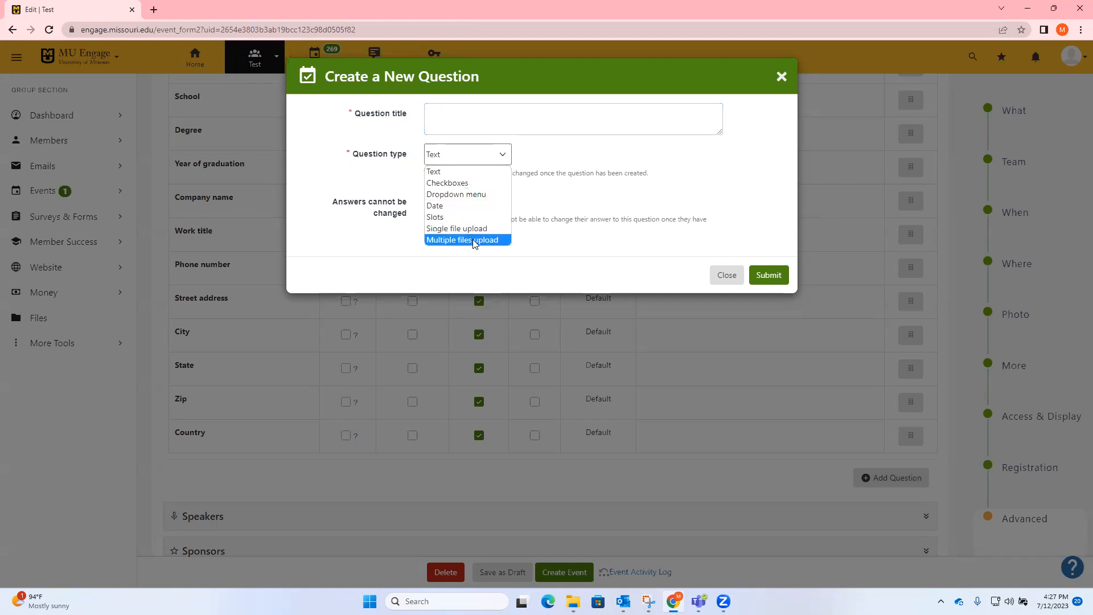
pyautogui.press('Up')
pyautogui.press('Up')
pyautogui.press('Up')
pyautogui.press('Up')
pyautogui.press('Up')
pyautogui.press('Down')
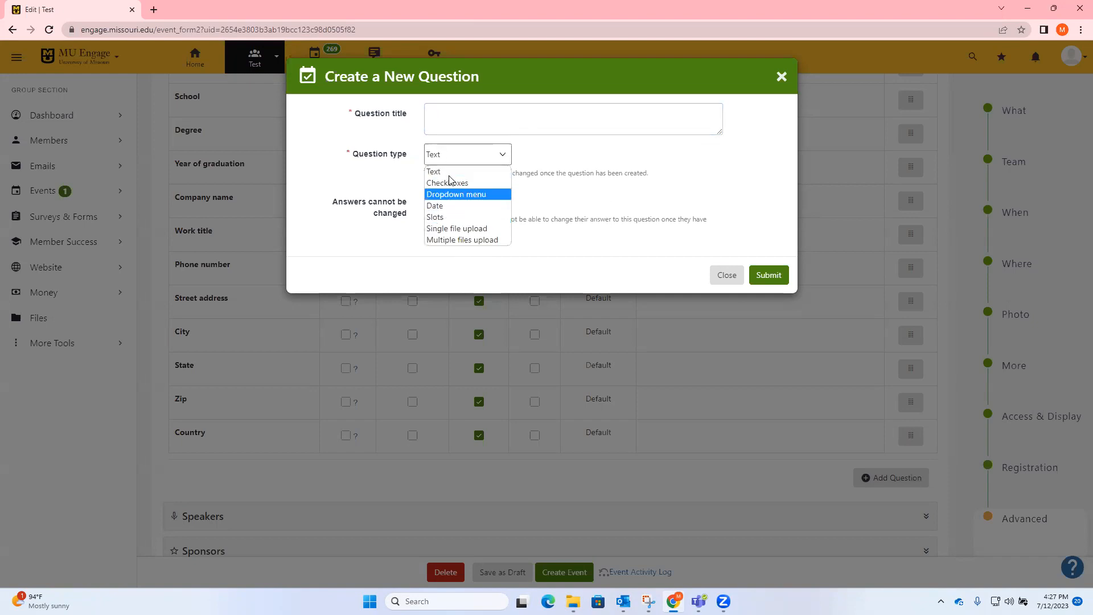
pyautogui.click(449, 145)
# Title the question "What is your favorite color", correcting the capitalization of "What", and submit it.
pyautogui.click(446, 118)
pyautogui.write('WHat is your favorite colo')
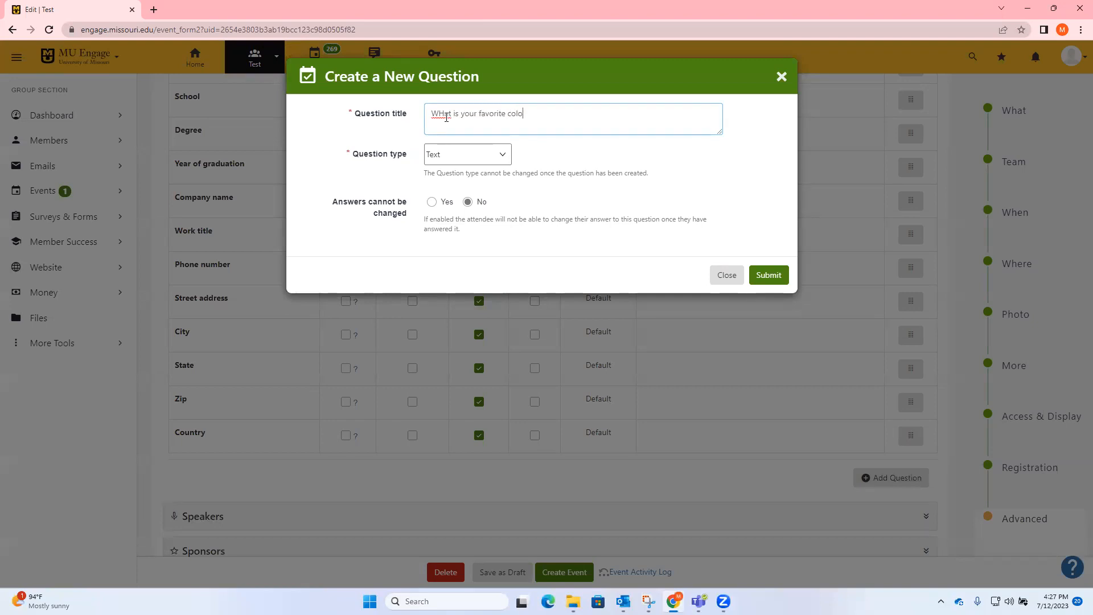
pyautogui.rightClick(446, 117)
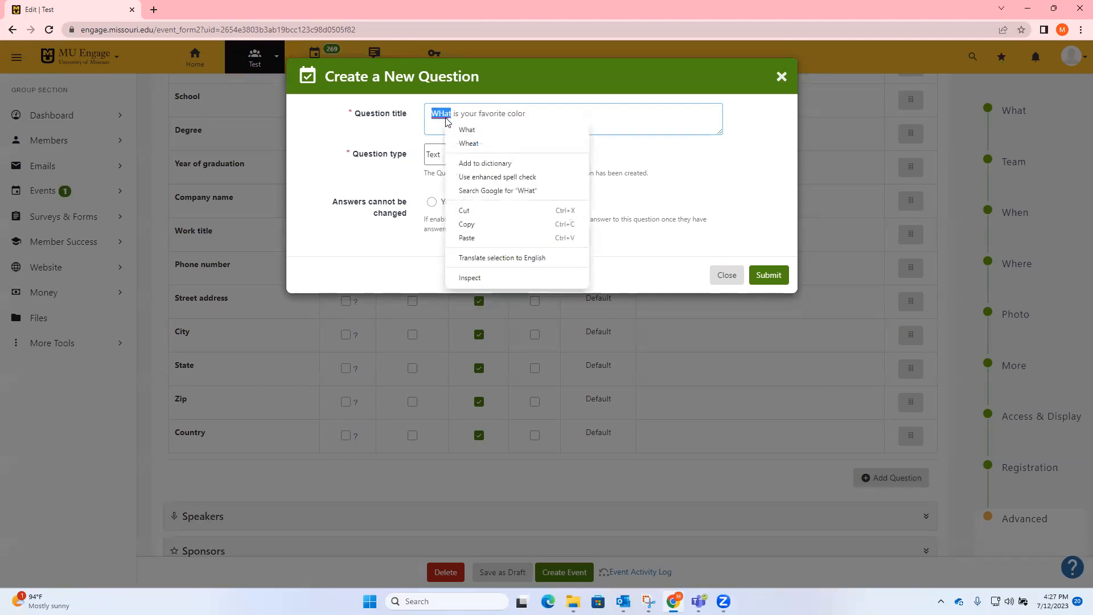
pyautogui.click(475, 127)
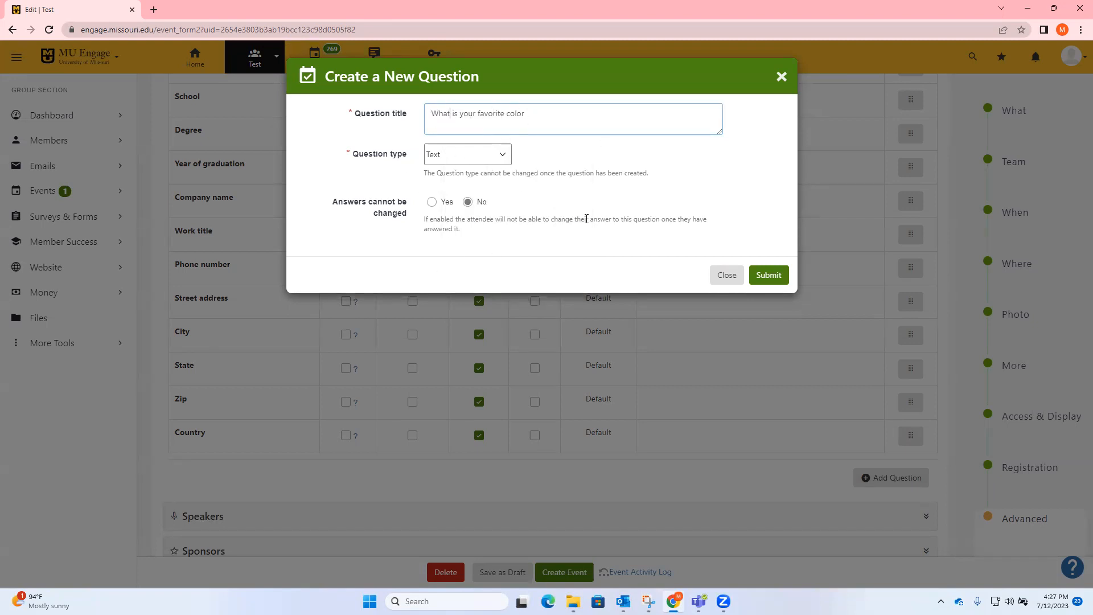
pyautogui.click(768, 275)
# Make the "What is your favorite color" question required and look over the question list again.
pyautogui.scroll(-2, 287, 393)
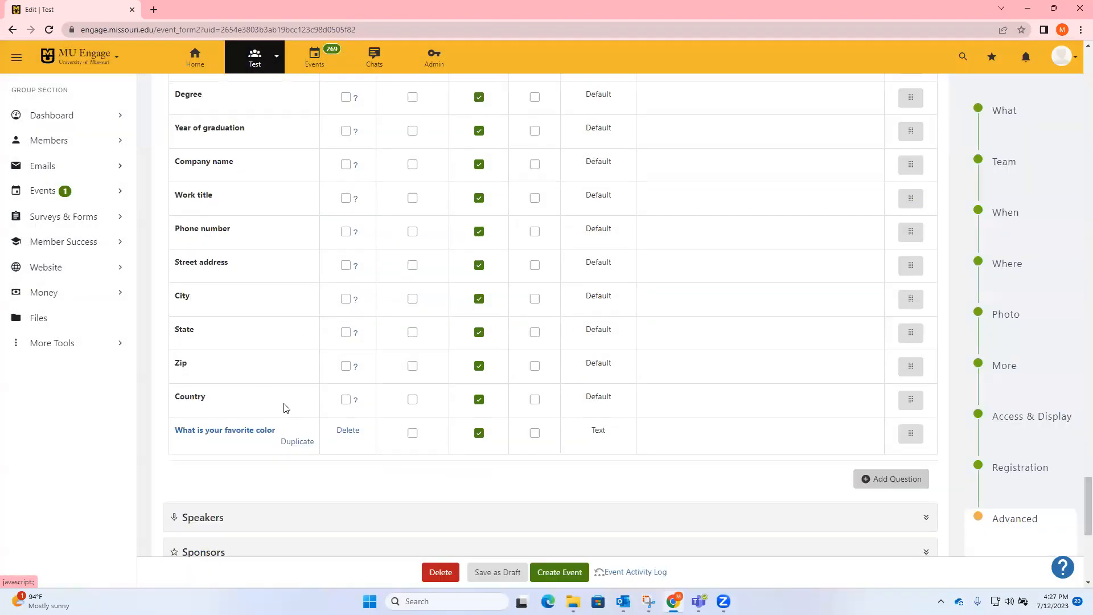
pyautogui.scroll(4, 463, 390)
pyautogui.scroll(-4, 462, 391)
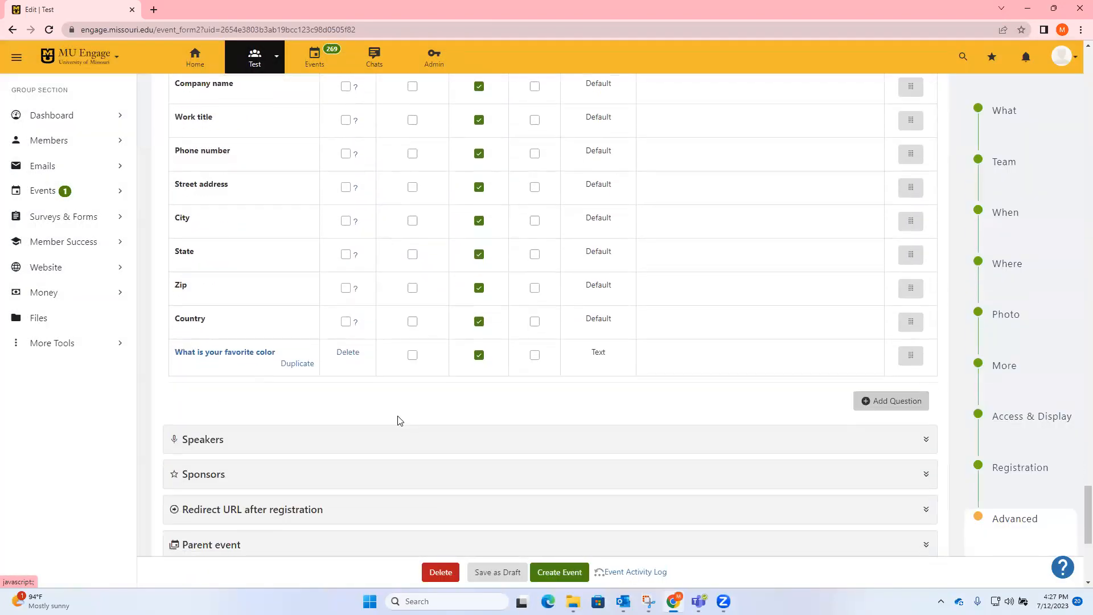
pyautogui.click(412, 355)
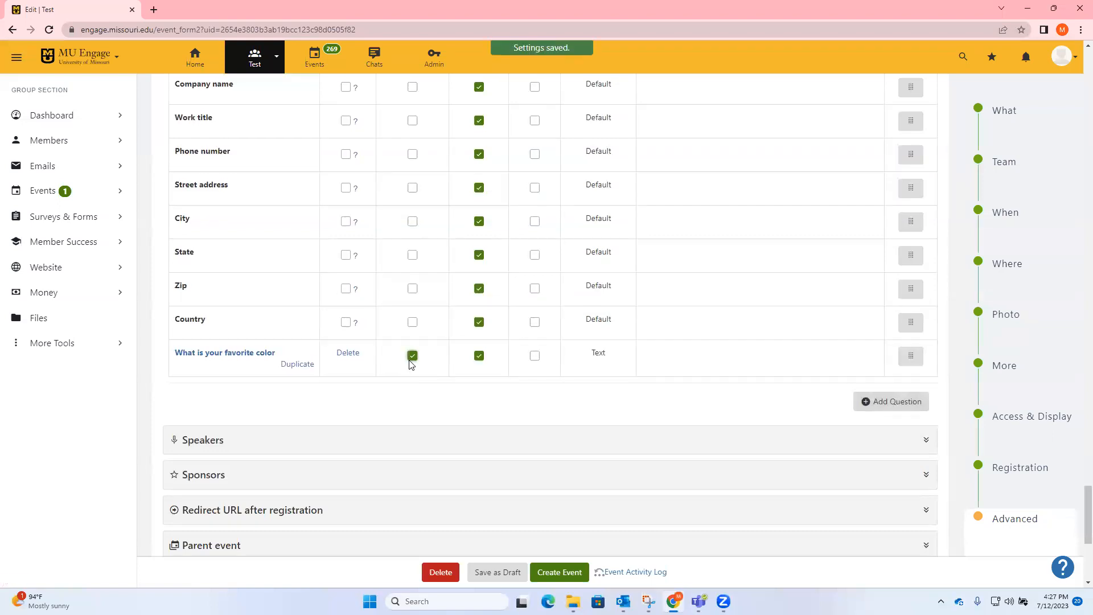
pyautogui.scroll(12, 410, 362)
pyautogui.scroll(-4, 397, 386)
pyautogui.scroll(-6, 347, 216)
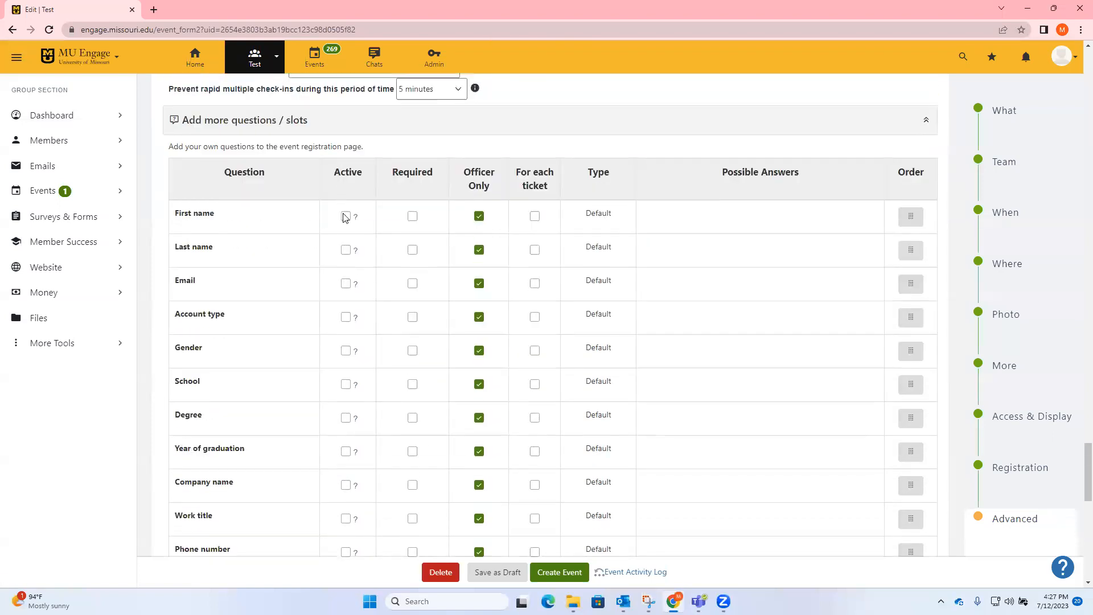
pyautogui.scroll(-3, 515, 484)
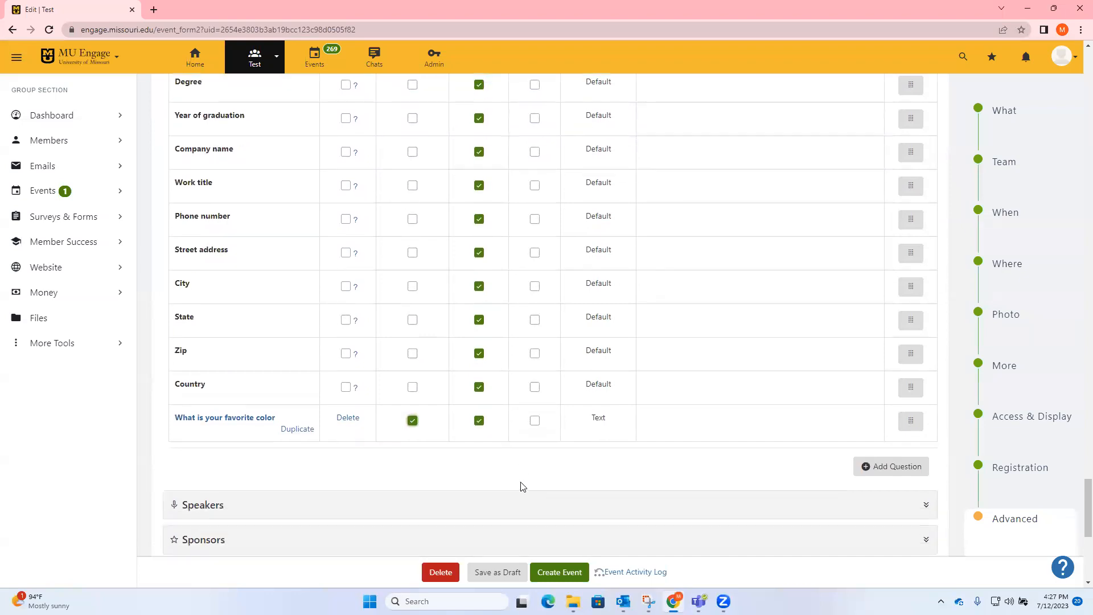
pyautogui.scroll(9, 378, 295)
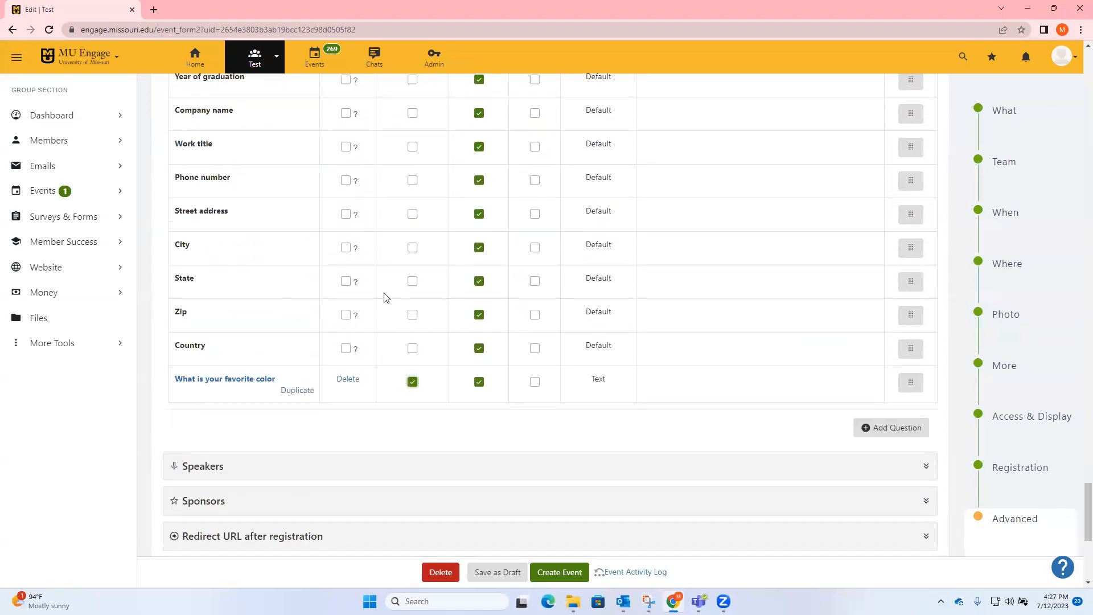
pyautogui.scroll(-1, 257, 500)
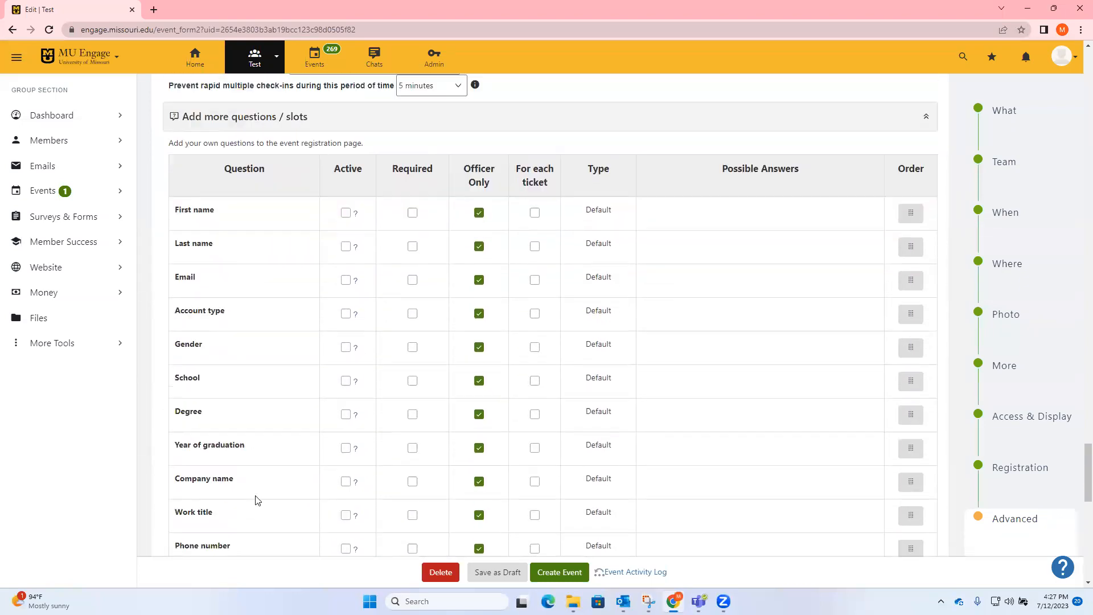
pyautogui.scroll(2, 413, 473)
pyautogui.scroll(-2, 411, 477)
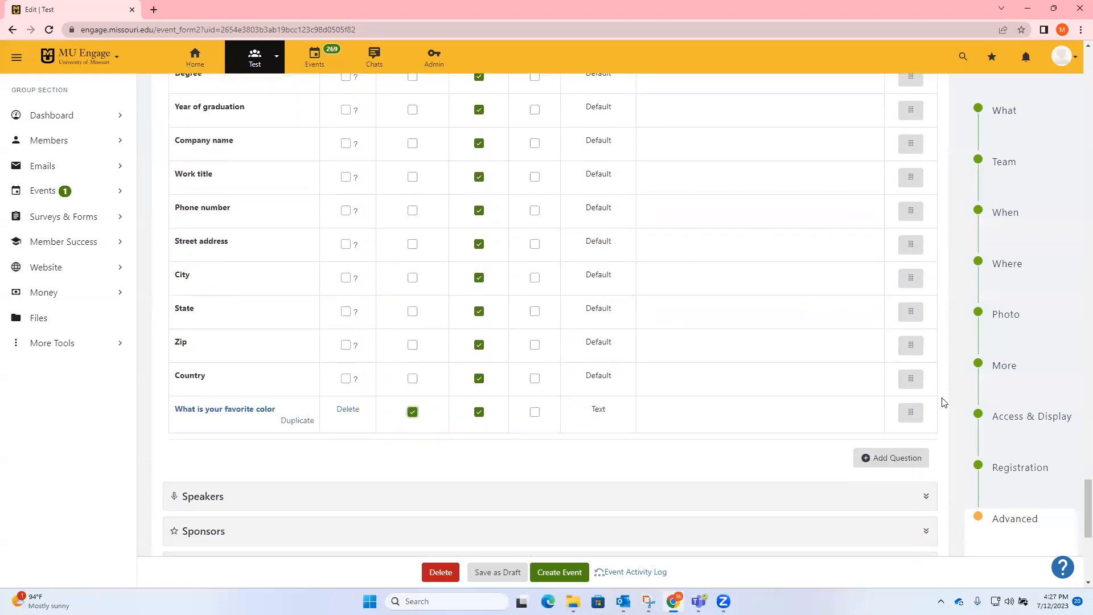
pyautogui.click(887, 458)
pyautogui.click(470, 163)
pyautogui.click(455, 215)
pyautogui.click(448, 117)
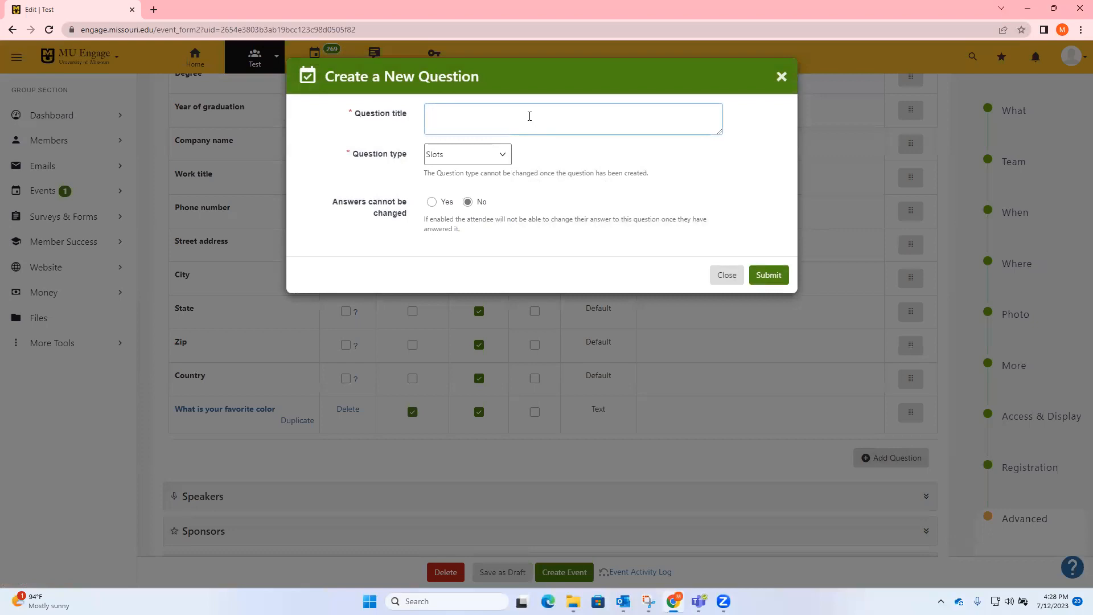
pyautogui.click(723, 280)
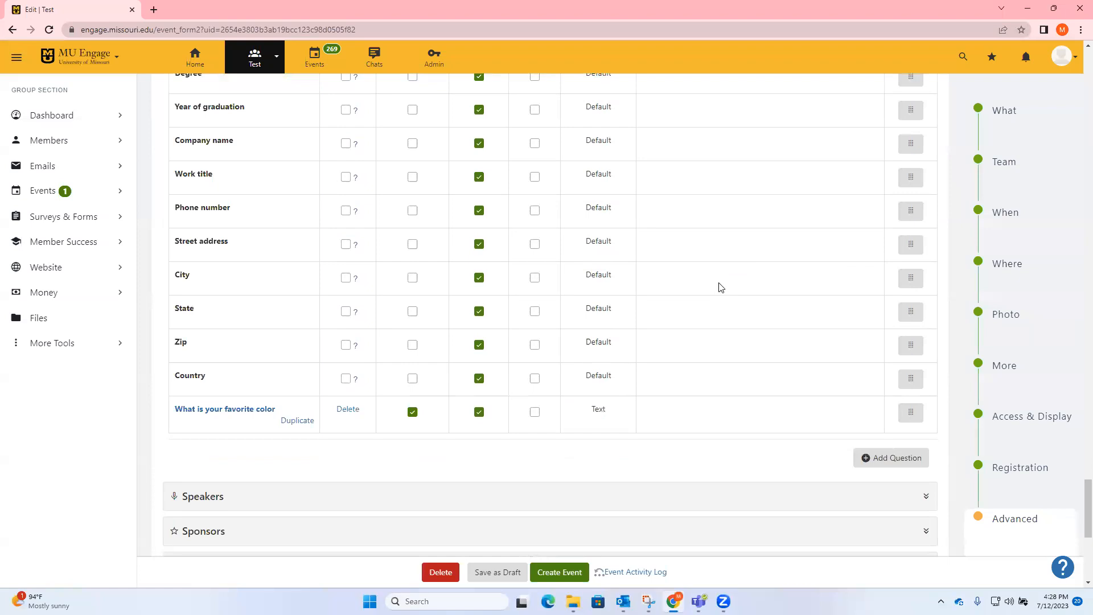
# Delete the custom question "What is your favorite color" from the registration questions.
pyautogui.scroll(-2, 582, 363)
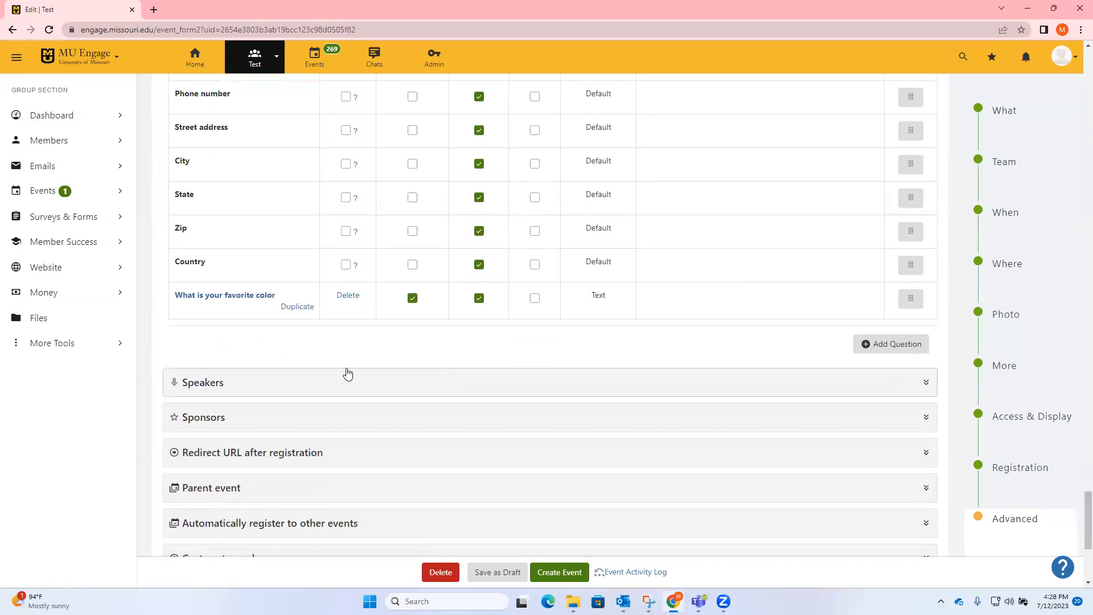
pyautogui.click(348, 295)
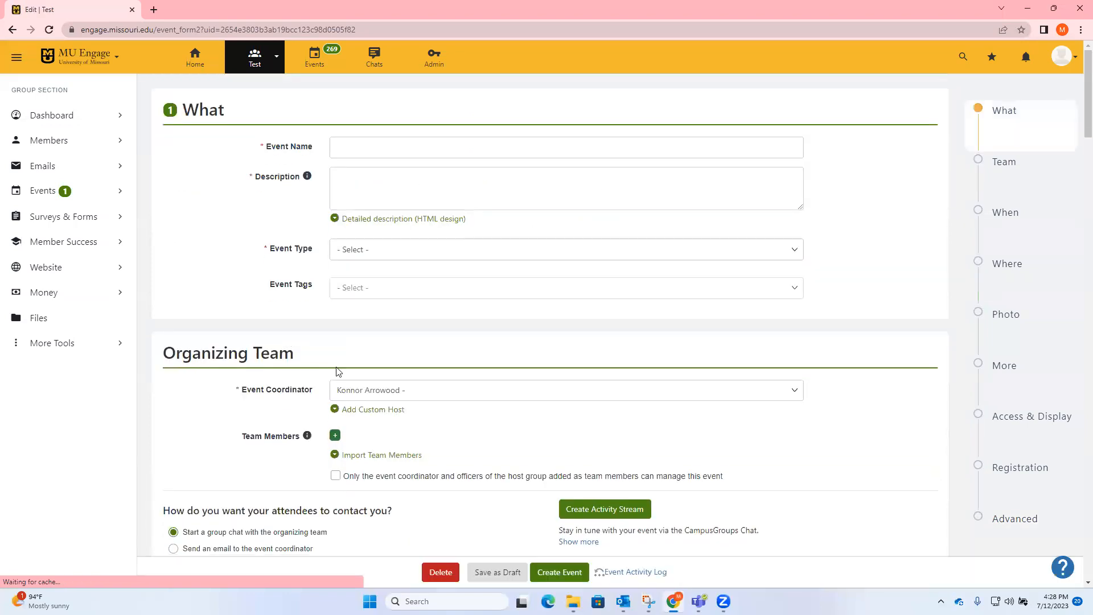
# Return to the advanced options and examine the Speakers, Sponsors and Redirect URL after registration sections.
pyautogui.scroll(-20, 1025, 276)
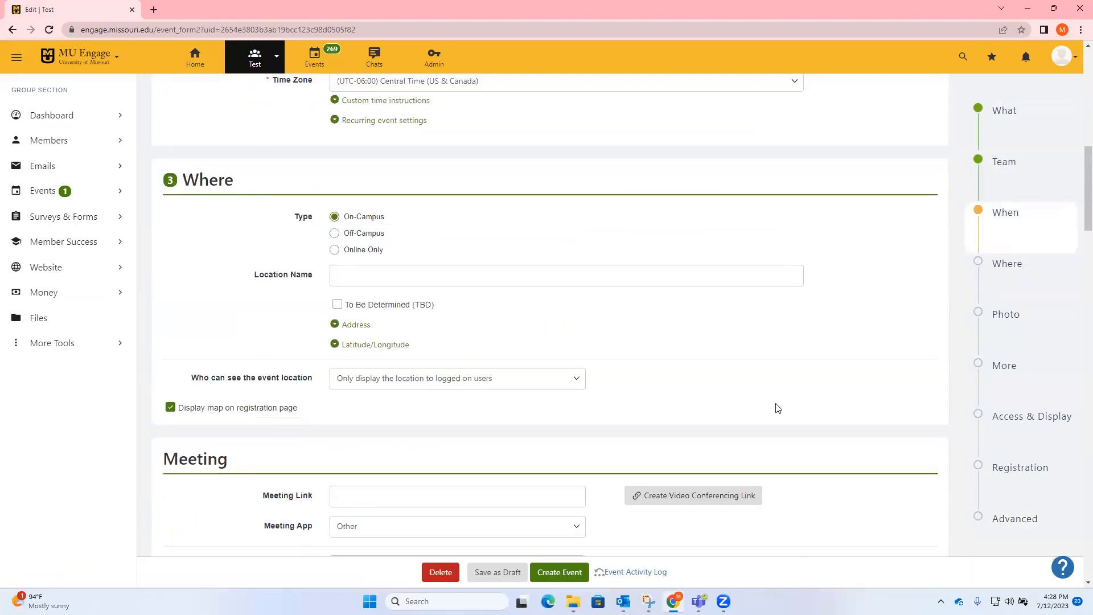
pyautogui.scroll(-20, 763, 416)
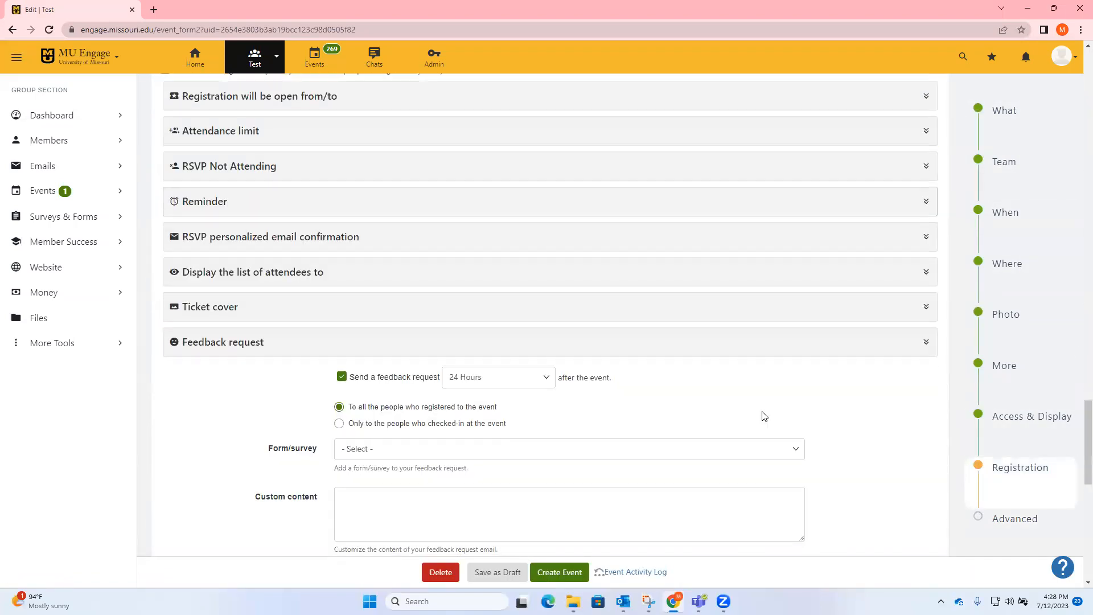
pyautogui.scroll(2, 752, 431)
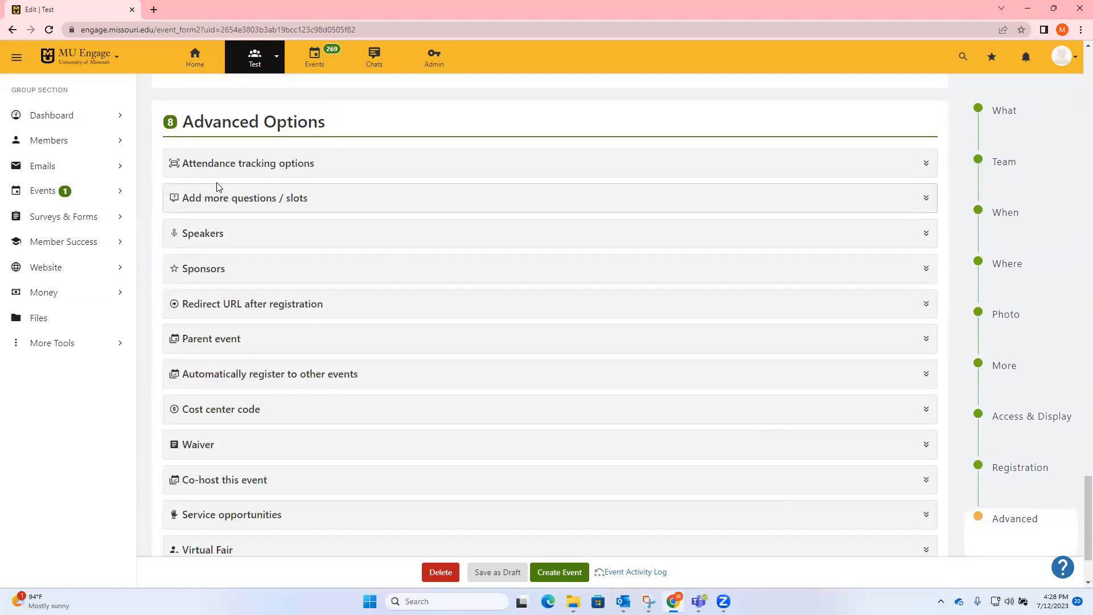
pyautogui.click(257, 236)
pyautogui.click(247, 238)
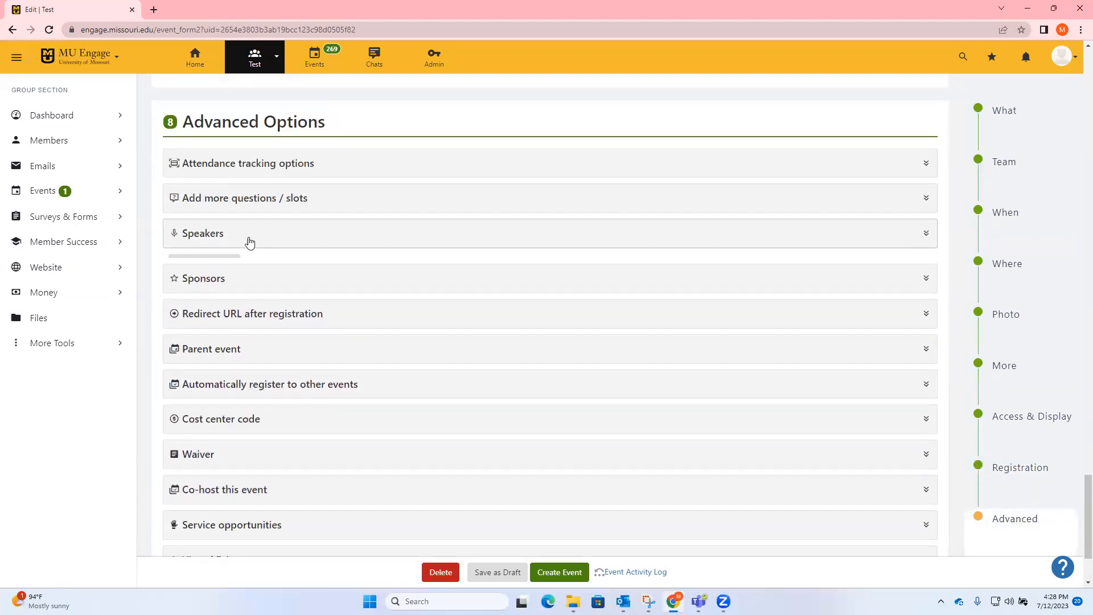
pyautogui.click(238, 268)
pyautogui.click(238, 268)
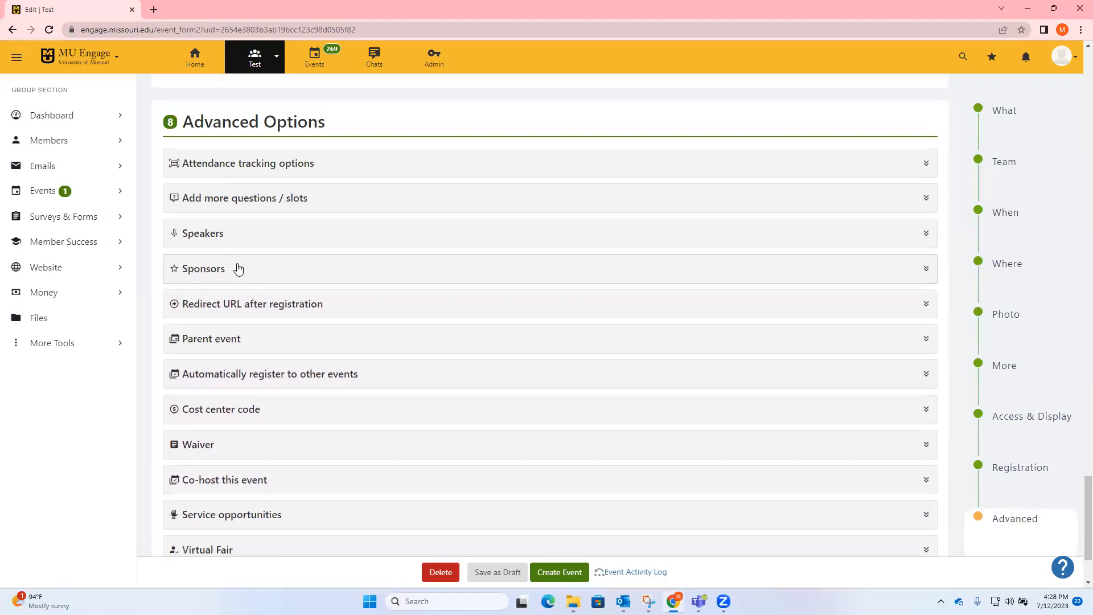
pyautogui.click(259, 313)
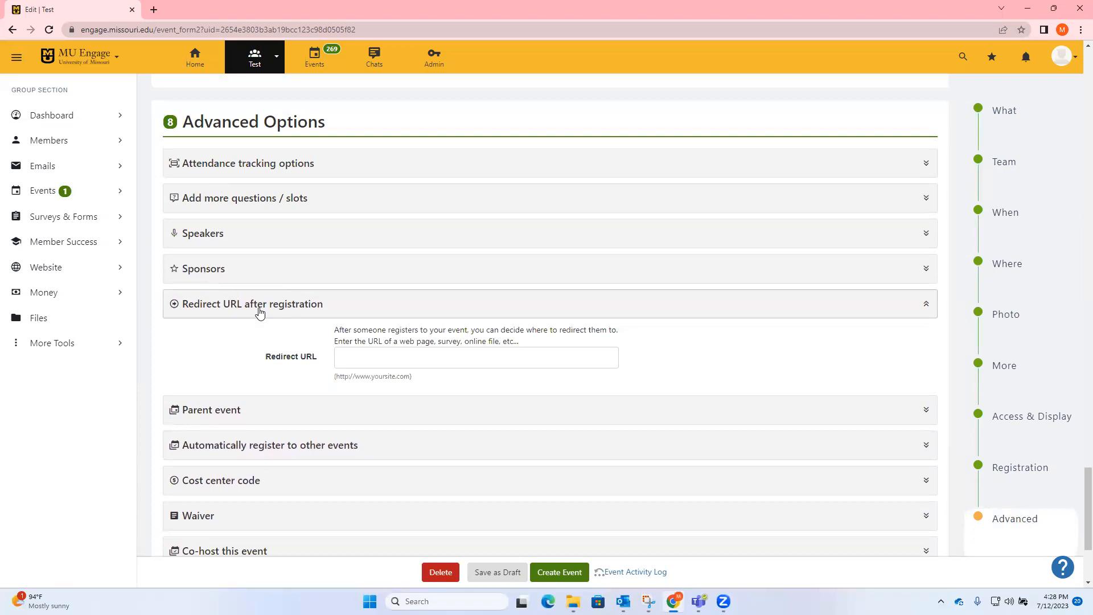
pyautogui.click(260, 312)
# Make "Get Ready to Use Engage" (Tue, Jul 4 1:00pm) the parent event and expand the automatic registration to other events.
pyautogui.click(225, 345)
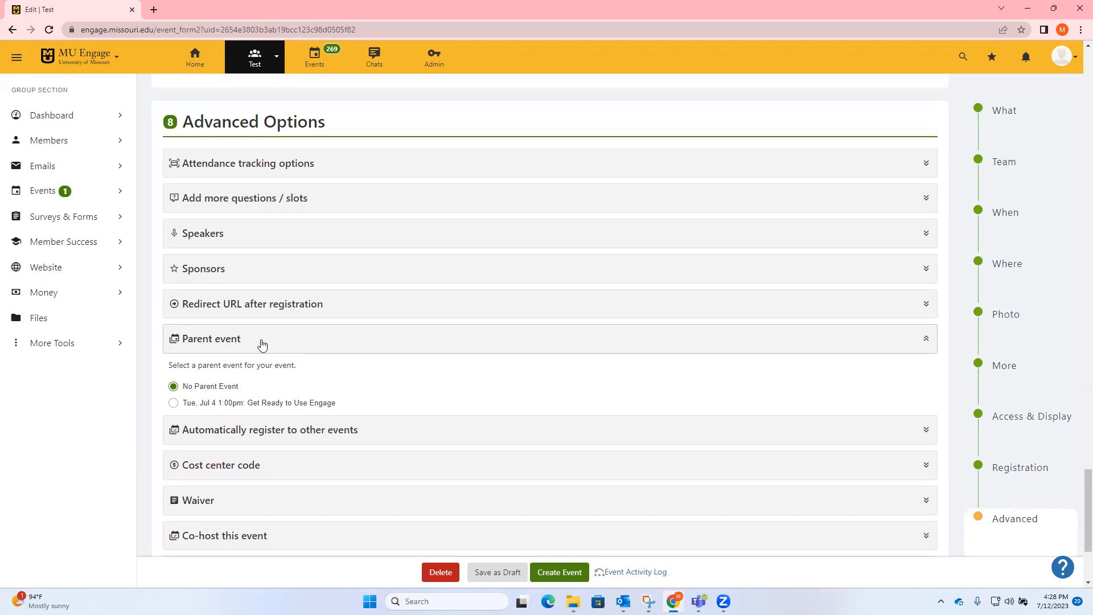
pyautogui.click(224, 408)
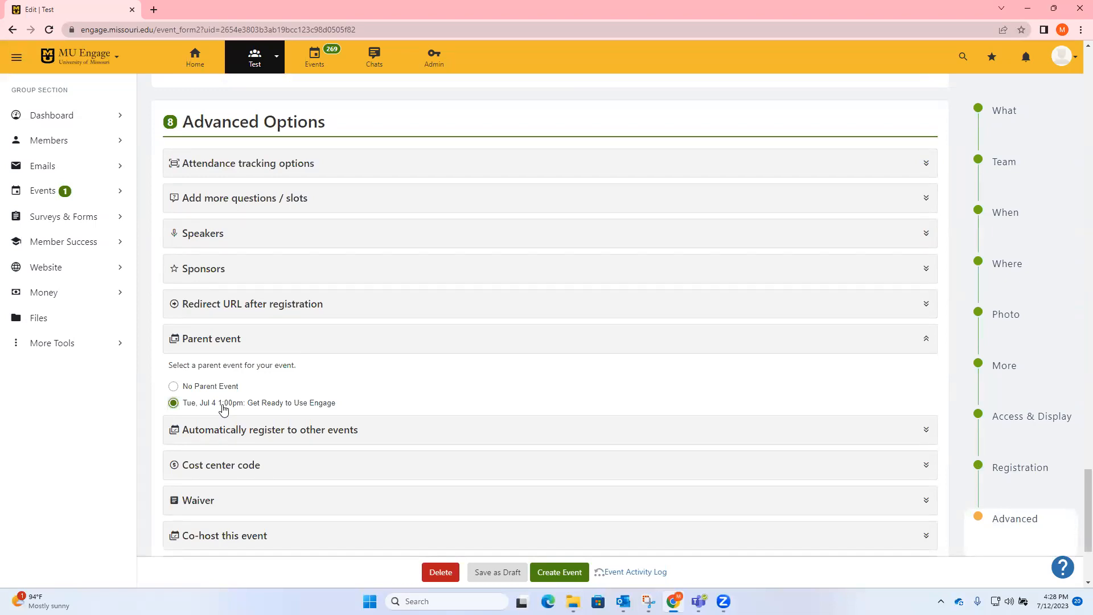
pyautogui.click(238, 432)
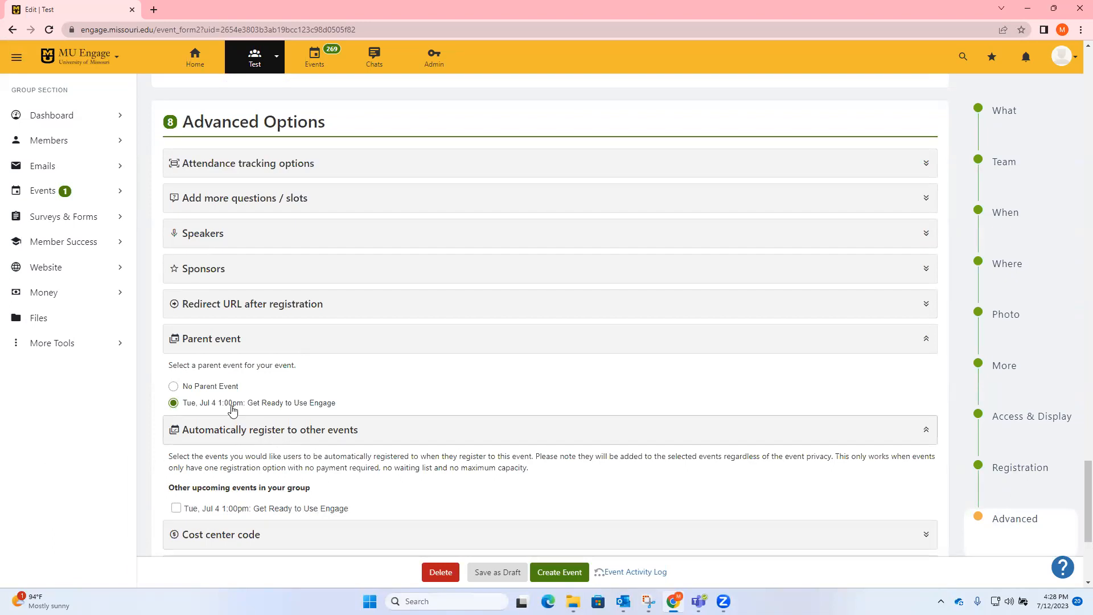
pyautogui.click(230, 347)
# Examine the Waiver section of the advanced options and collapse it again.
pyautogui.scroll(-2, 236, 381)
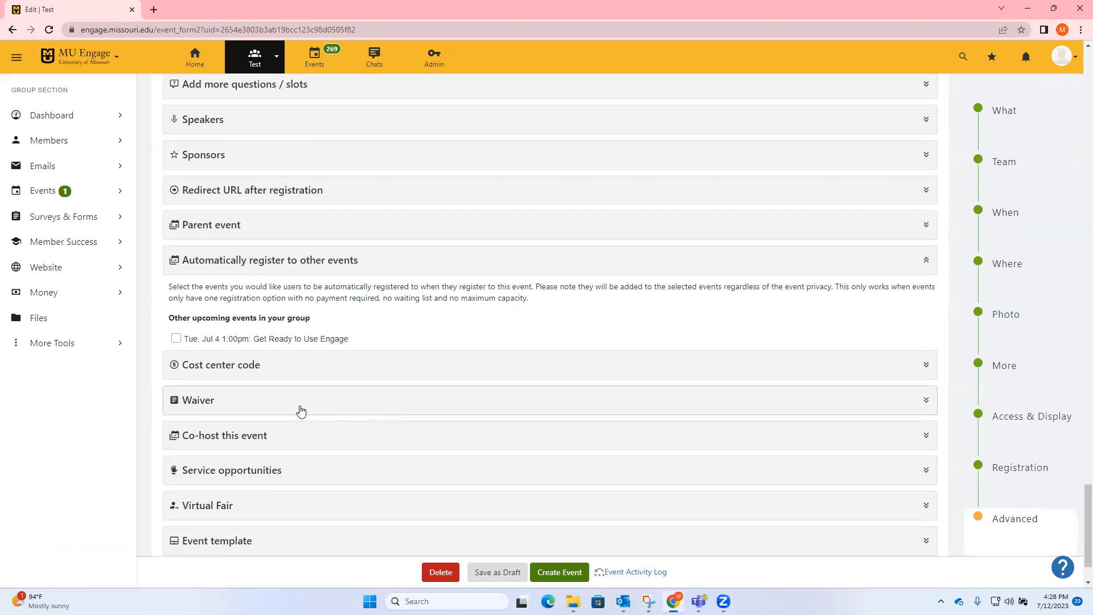
pyautogui.click(349, 408)
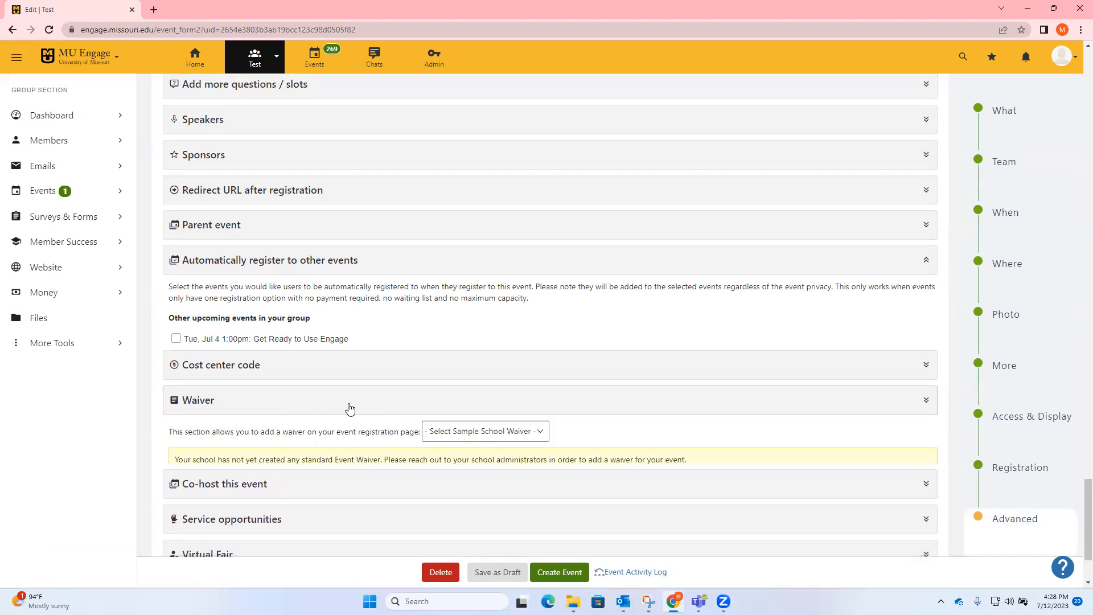
pyautogui.click(302, 408)
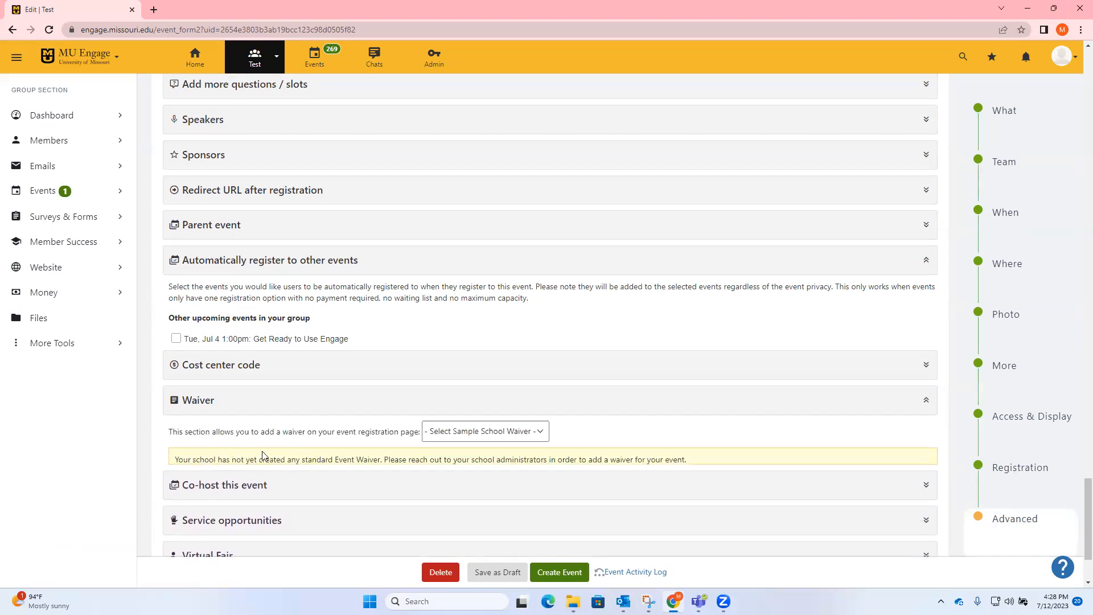
pyautogui.click(283, 403)
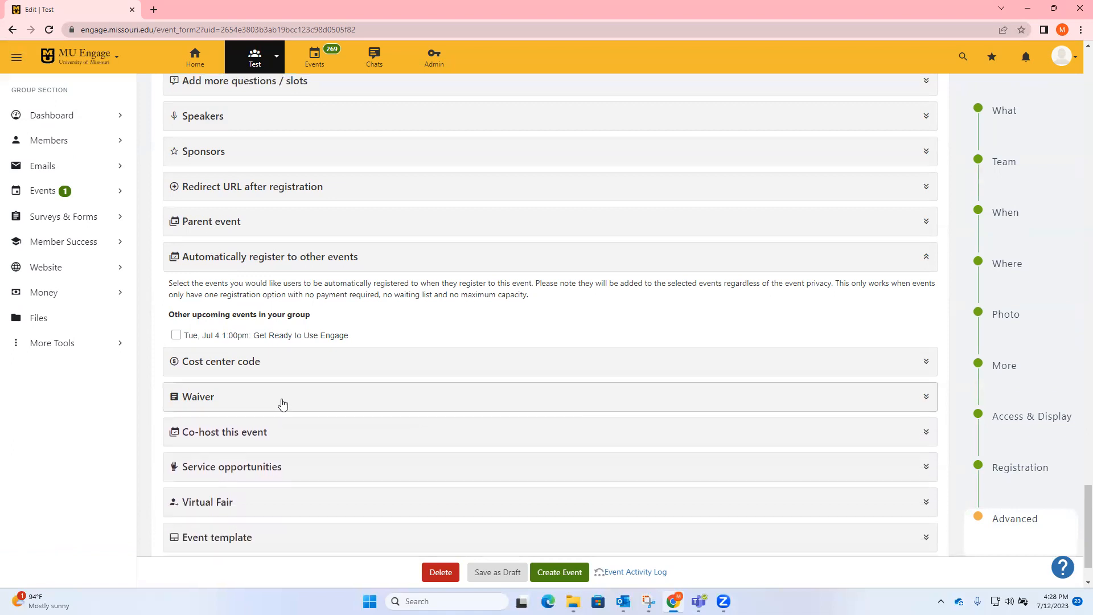
# Examine the co-host options, looking through the MizzouRec and Student Organizations lists, and collapse the section.
pyautogui.scroll(-1, 273, 387)
pyautogui.click(262, 368)
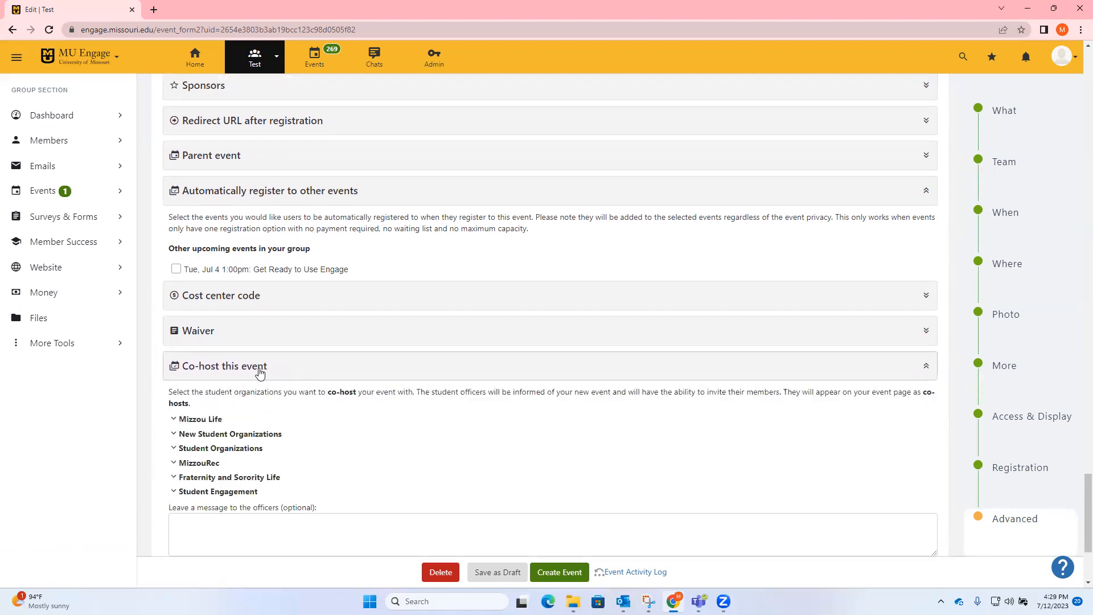
pyautogui.click(199, 463)
pyautogui.scroll(-4, 218, 498)
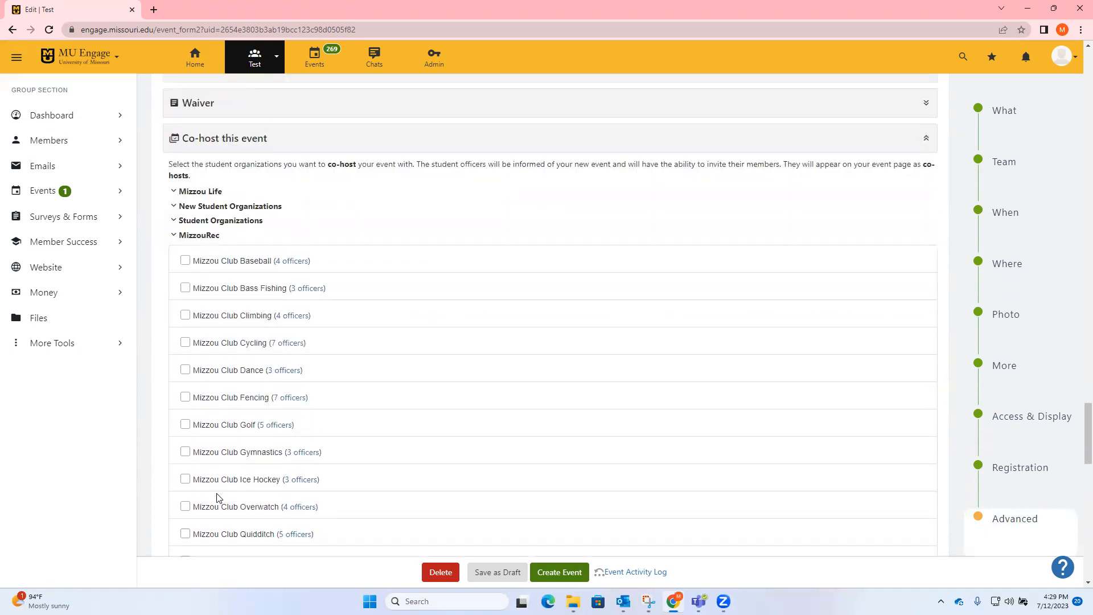
pyautogui.scroll(1, 218, 498)
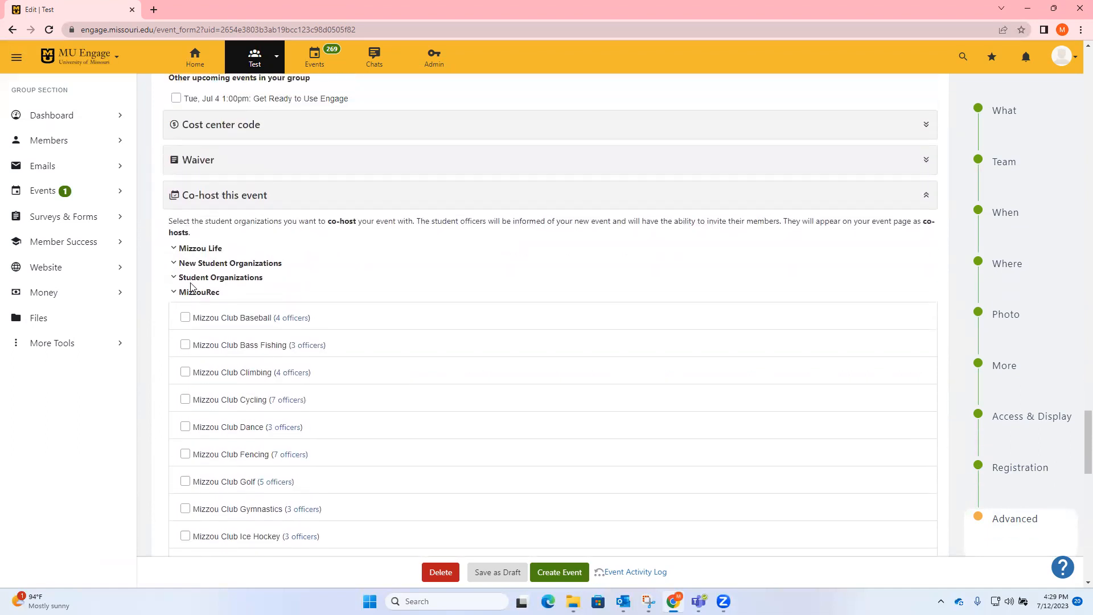
pyautogui.click(183, 292)
pyautogui.click(194, 279)
pyautogui.click(192, 279)
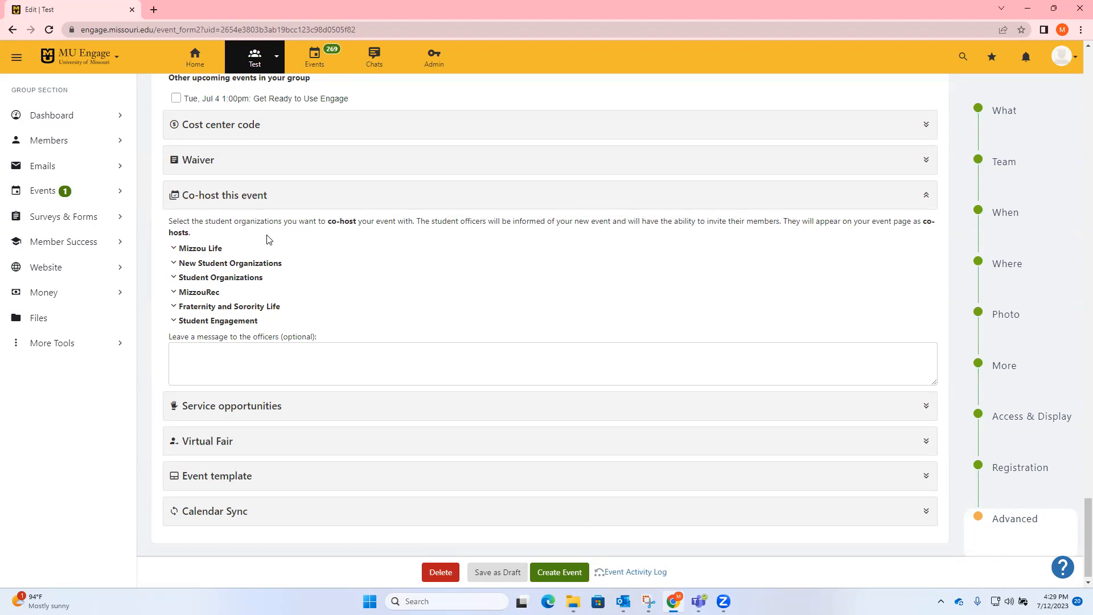
pyautogui.click(258, 196)
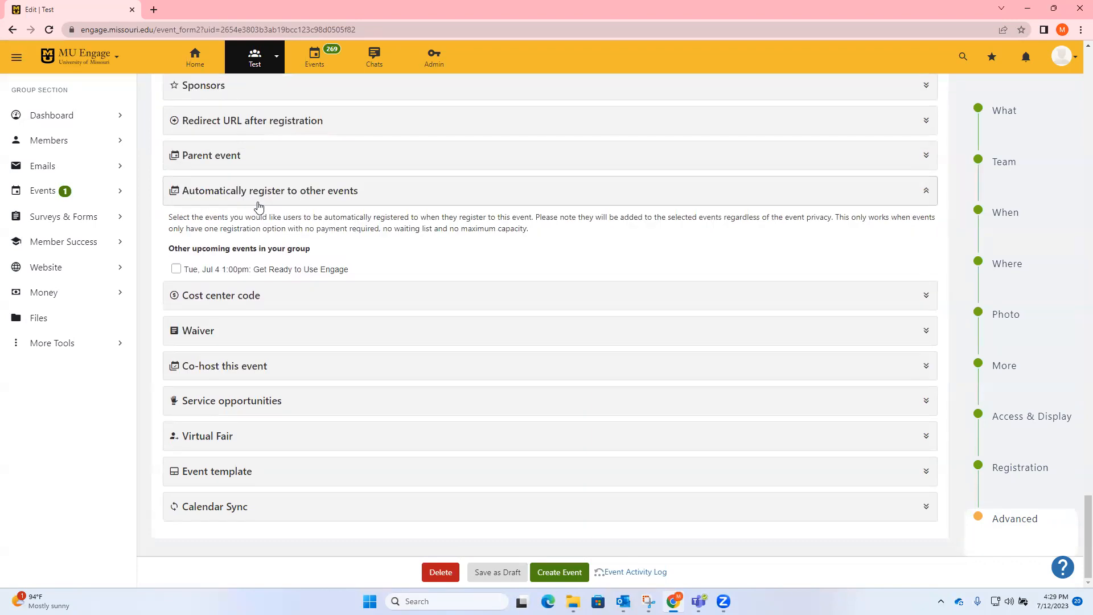
# Examine the Event template choices for making this event a template, leaving it at No, and collapse the section.
pyautogui.click(238, 482)
pyautogui.scroll(-1, 238, 482)
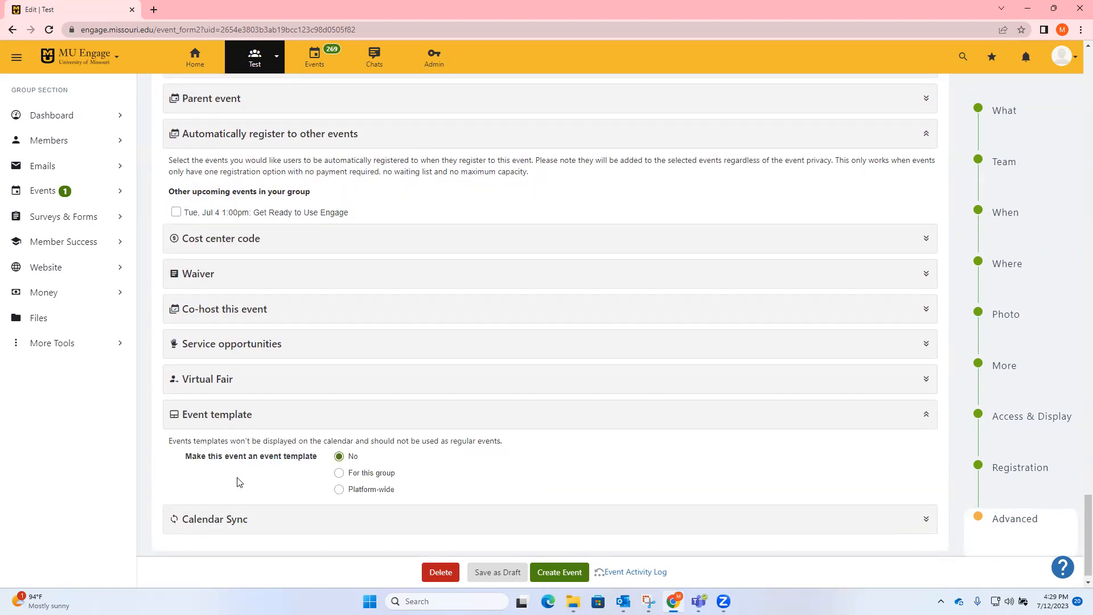
pyautogui.scroll(3, 571, 420)
pyautogui.scroll(-2, 572, 419)
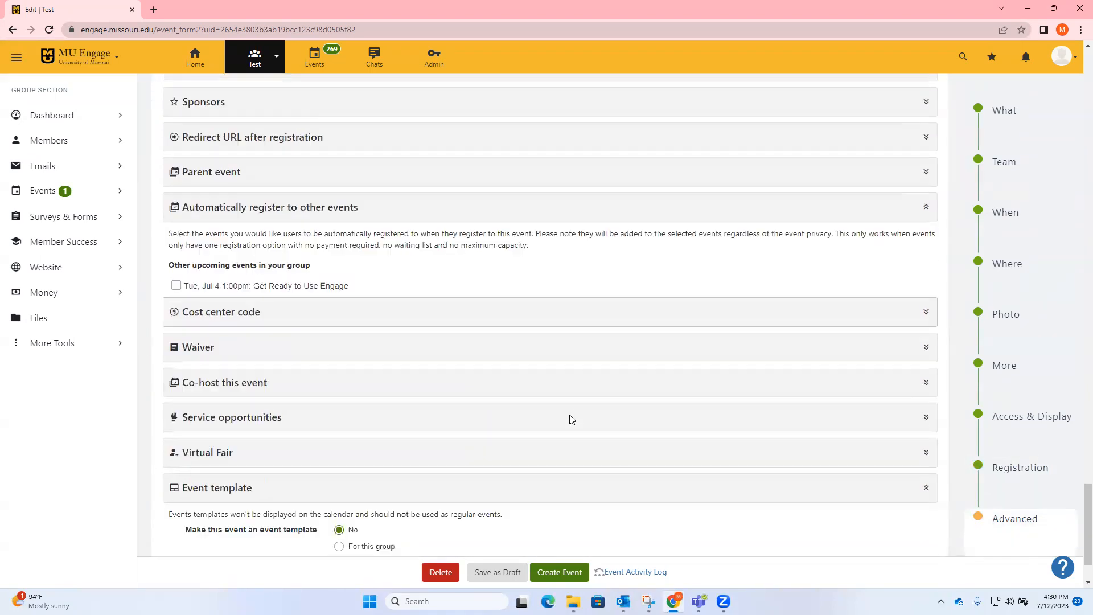
pyautogui.scroll(-1, 572, 419)
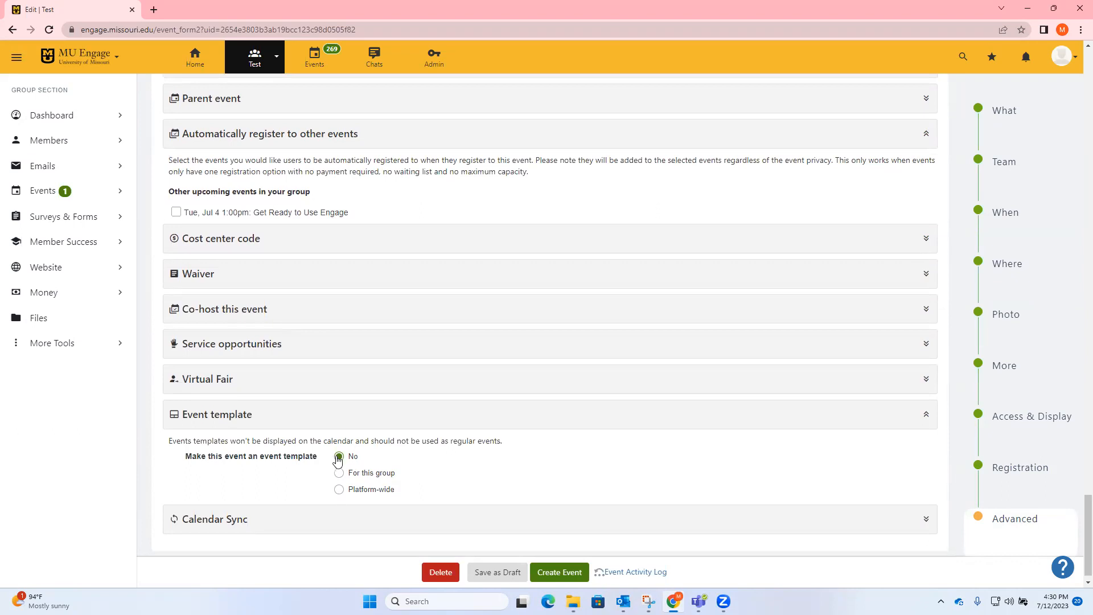
pyautogui.click(324, 425)
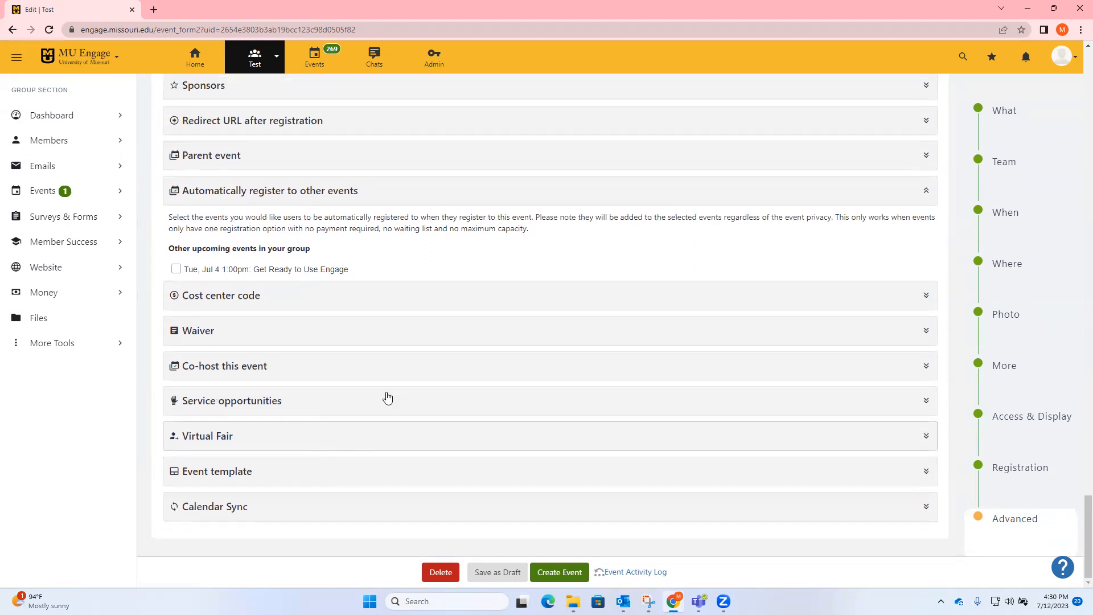
# Set the event name and description to "test" and the event type to Athletics, and try to create the event.
pyautogui.scroll(20, 387, 397)
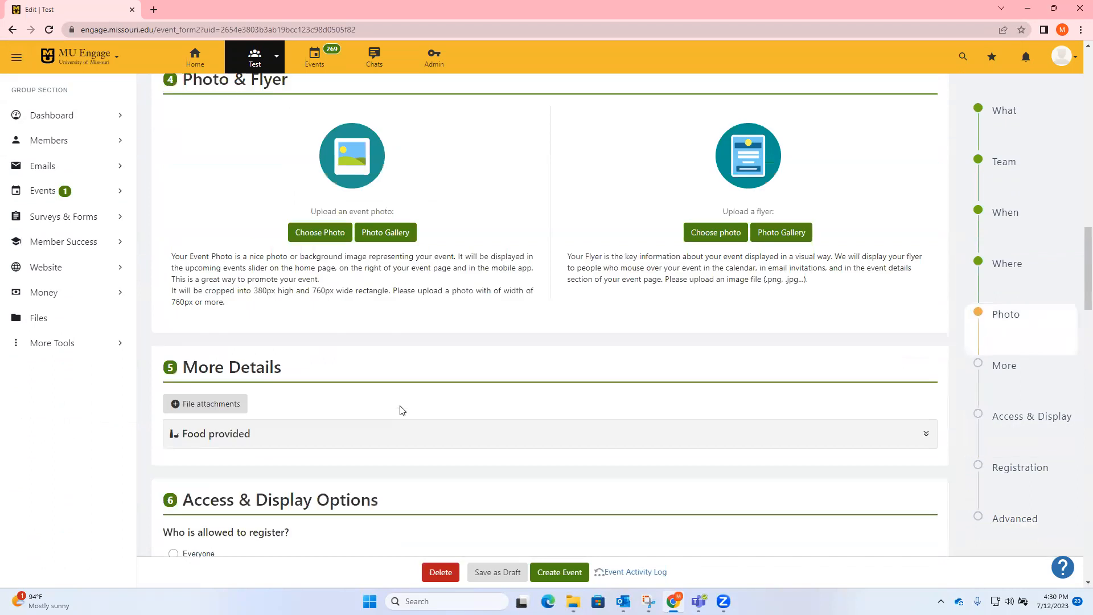
pyautogui.scroll(5, 402, 410)
pyautogui.click(559, 572)
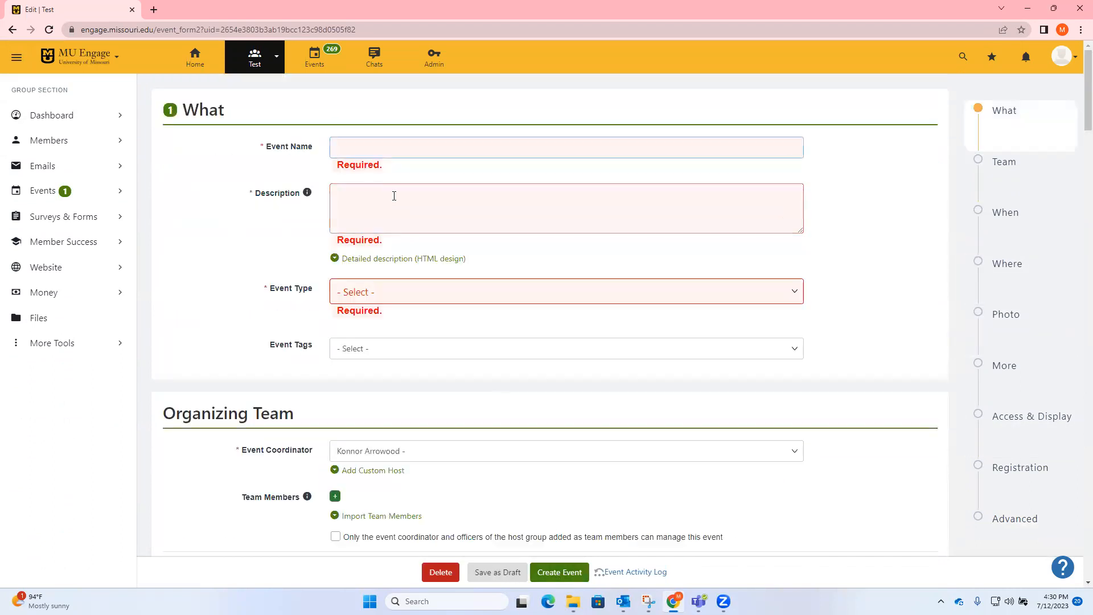
pyautogui.write('test')
pyautogui.click(371, 176)
pyautogui.write('test')
pyautogui.click(378, 251)
pyautogui.click(393, 295)
pyautogui.click(550, 580)
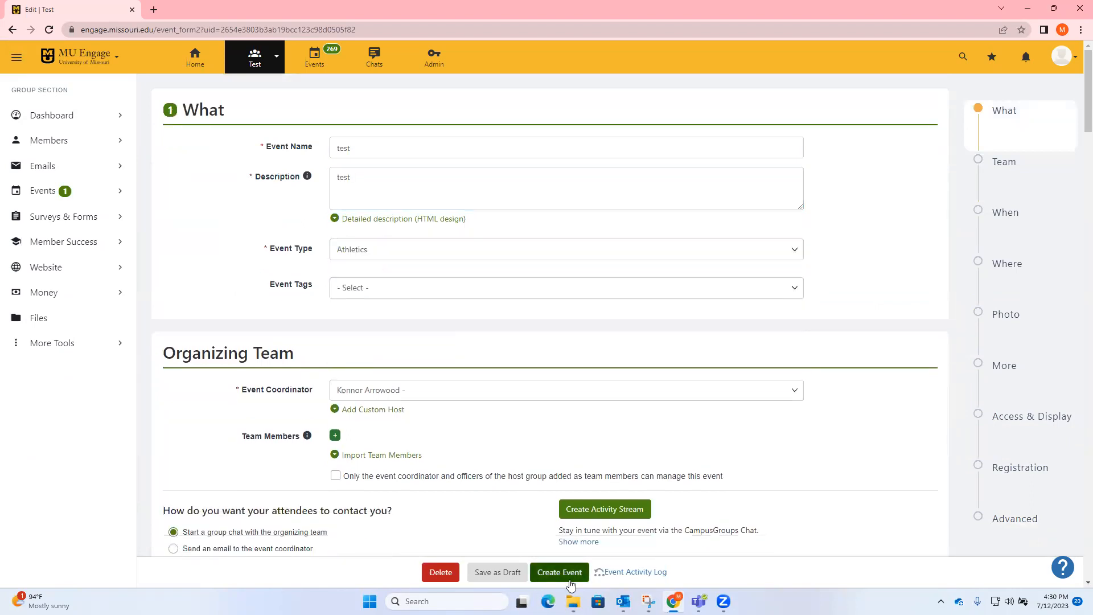
# Set the start date to 27 Jul 23 and the end date to 14 Jul 23, and try to create the event.
pyautogui.click(415, 436)
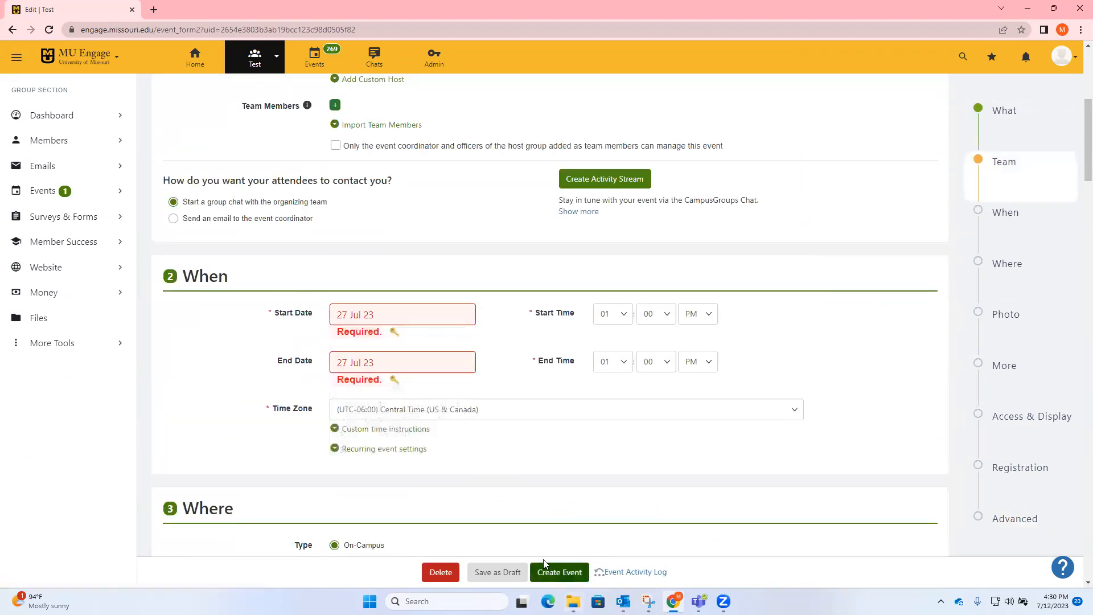
pyautogui.click(398, 362)
pyautogui.click(443, 458)
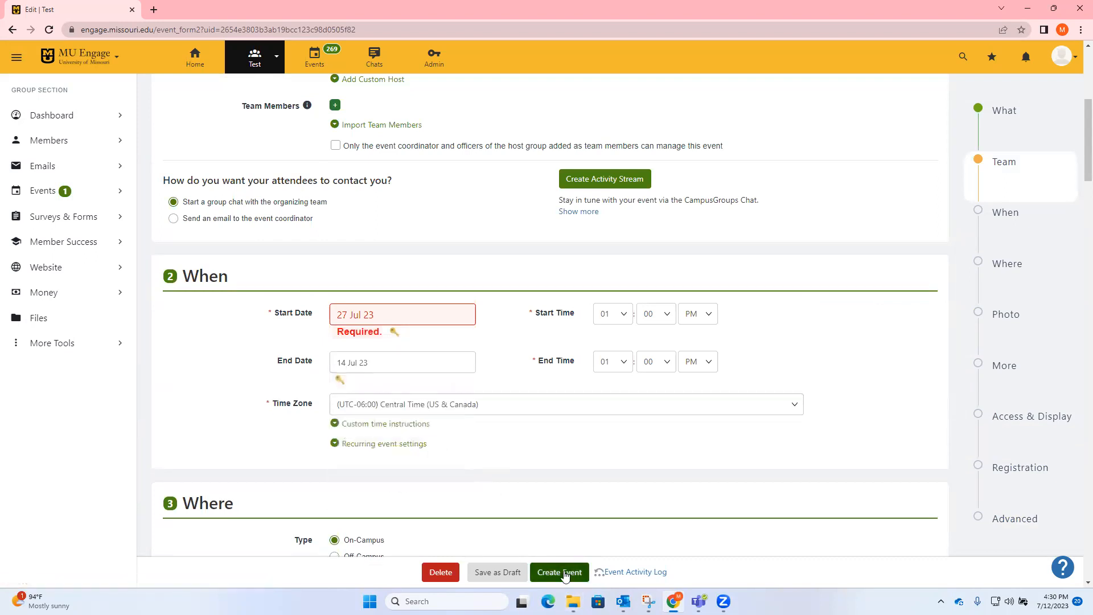
pyautogui.click(557, 570)
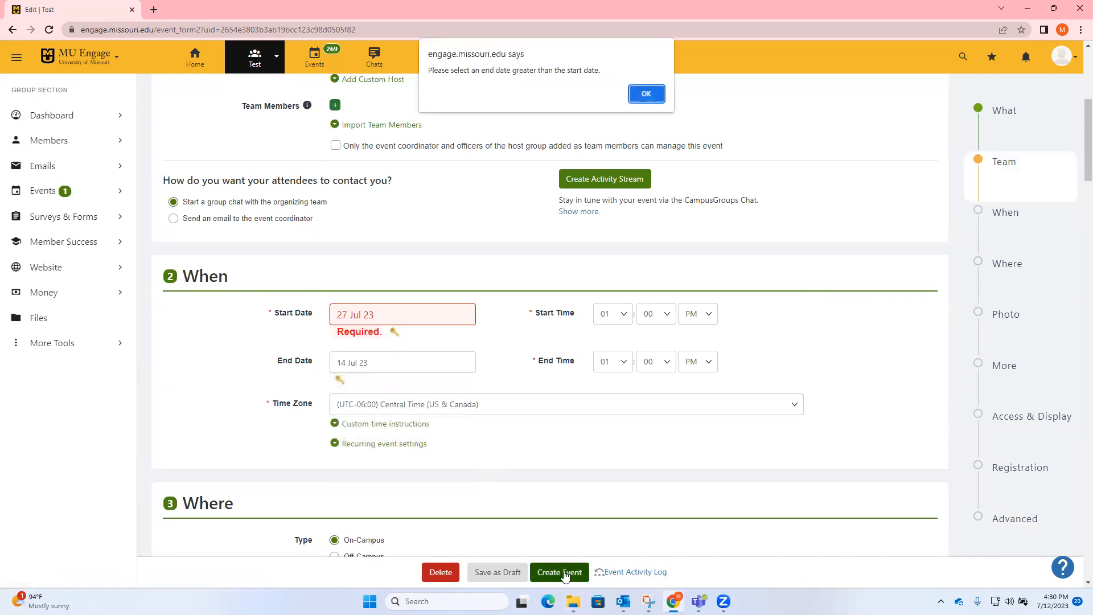
# Dismiss the date warning, set the event's end date to 28 Jul 23, and create the event.
pyautogui.click(645, 94)
pyautogui.click(436, 362)
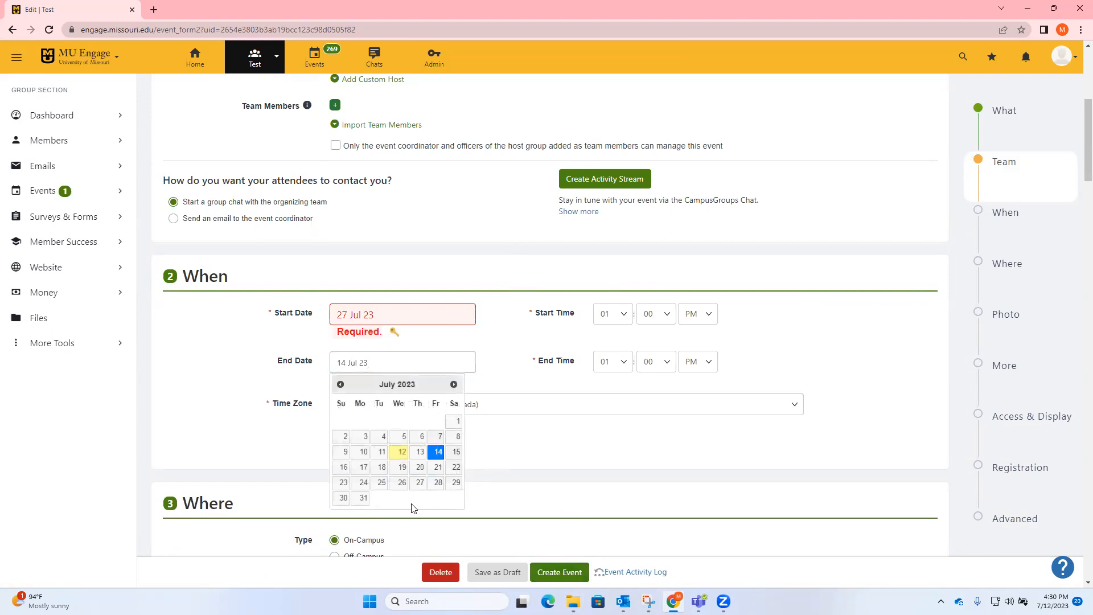
pyautogui.click(437, 483)
pyautogui.click(571, 576)
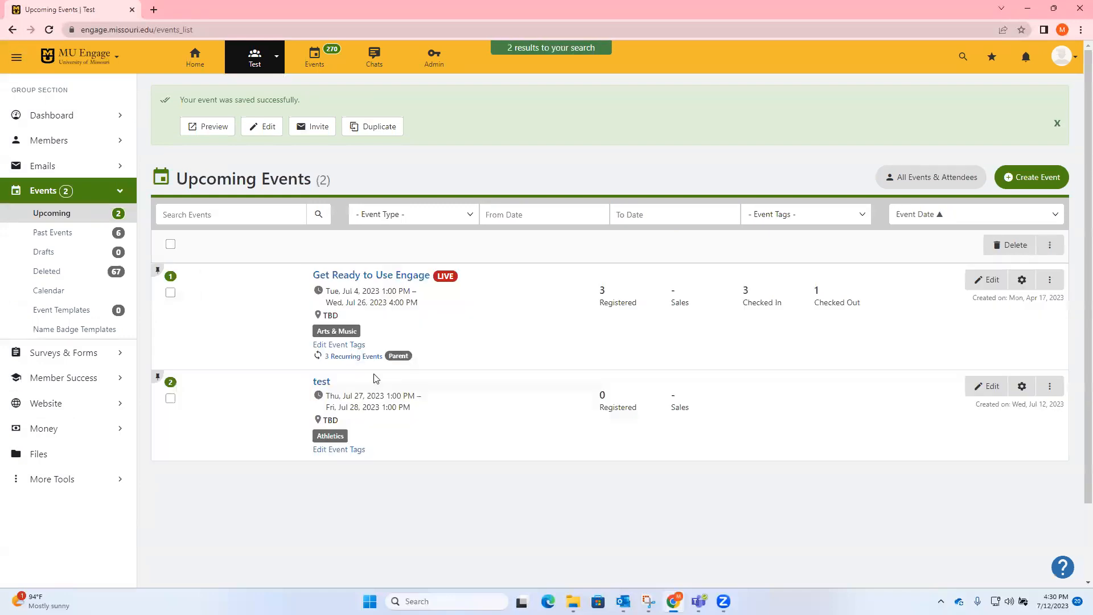
# Review the test event's management page, check its edit form, and return to the management page without changes.
pyautogui.click(322, 381)
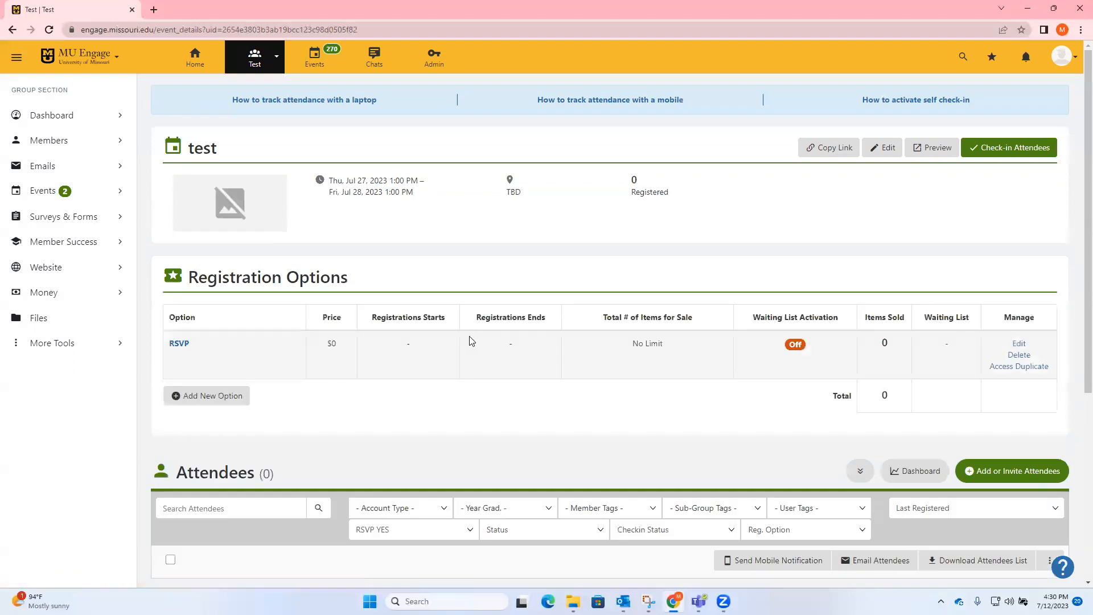
pyautogui.scroll(-3, 442, 371)
pyautogui.scroll(3, 1070, 189)
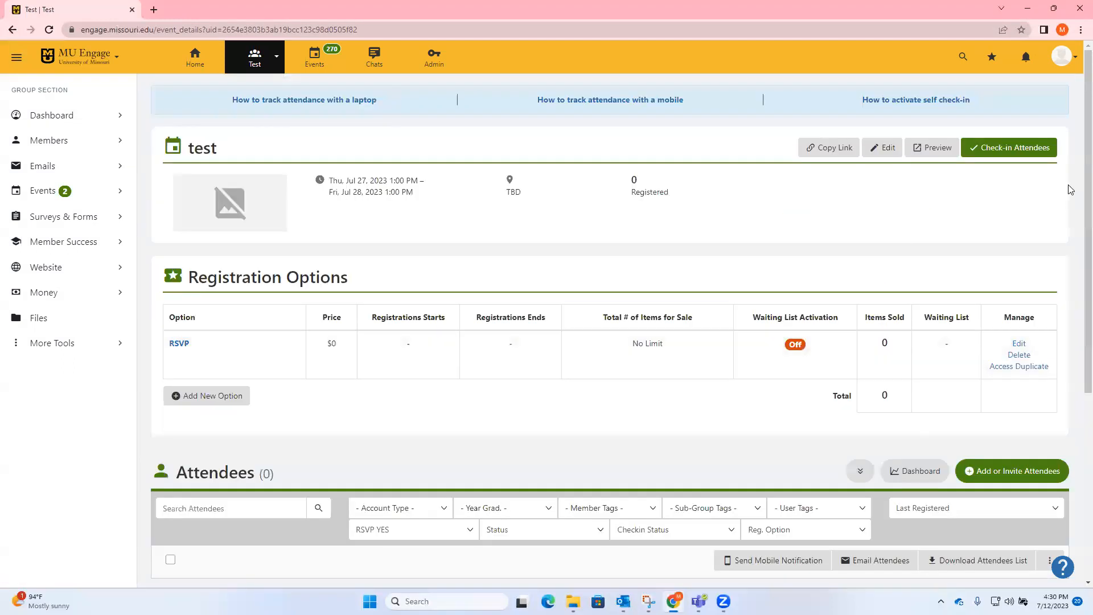
pyautogui.click(882, 152)
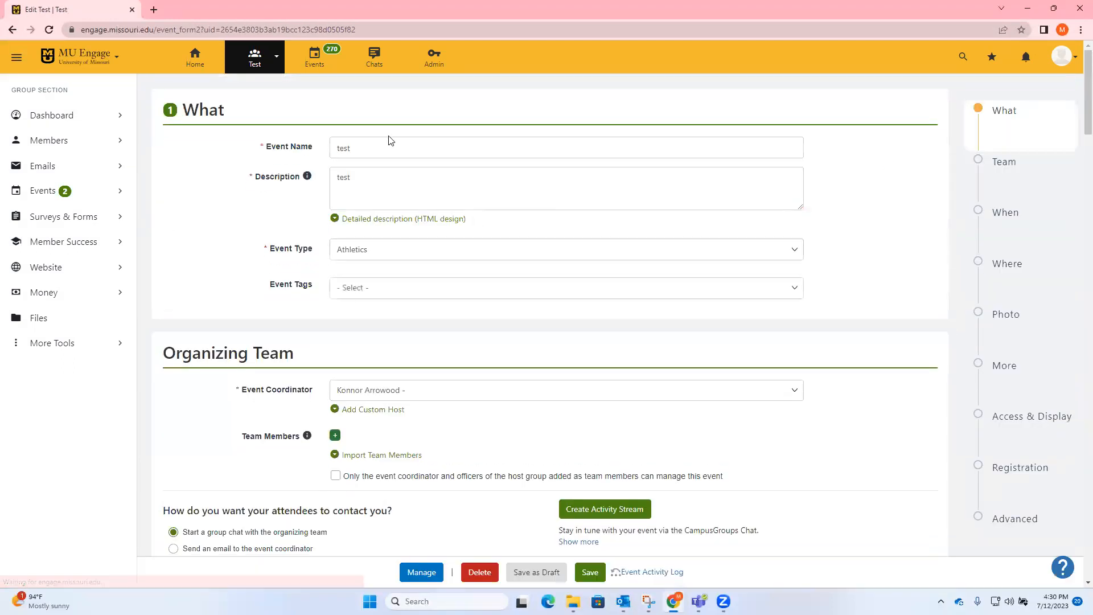
pyautogui.click(13, 31)
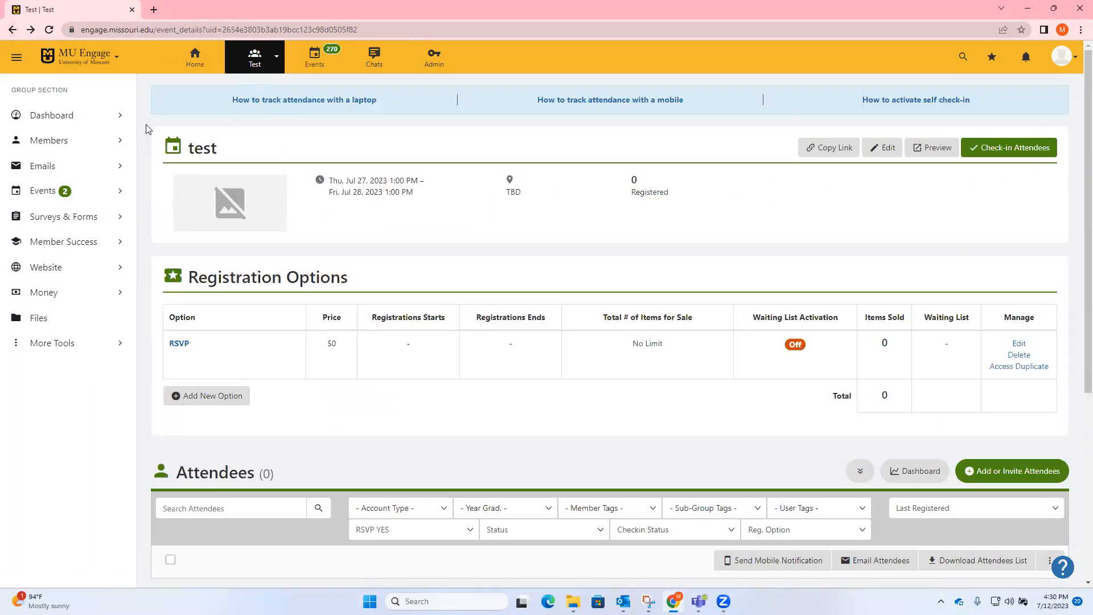
# From the MU Engage home page, view the Managing Your Group resources and return to the home page.
pyautogui.click(195, 55)
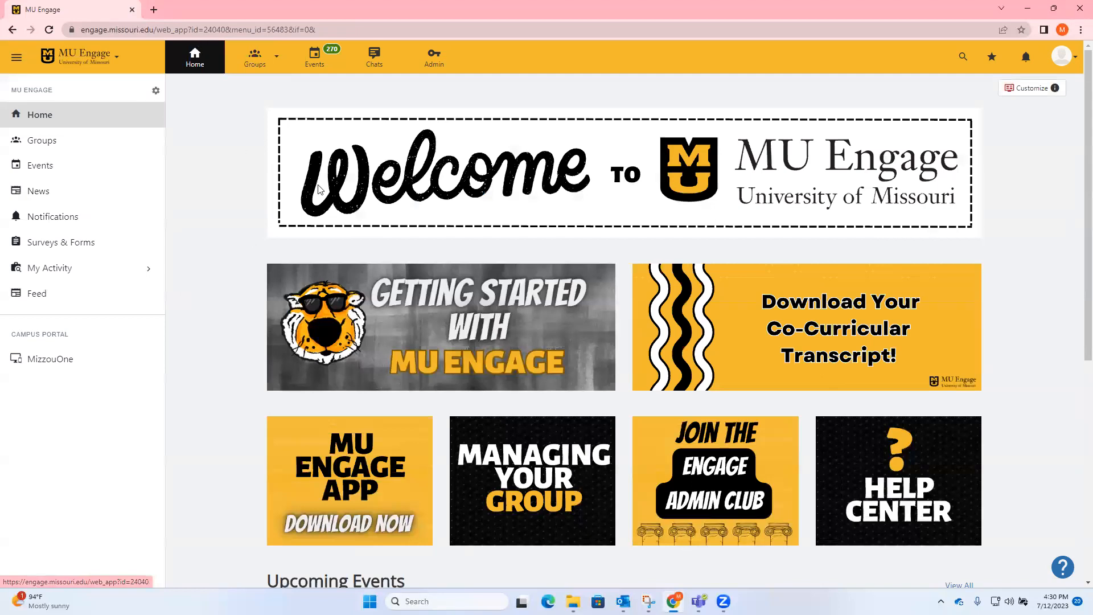
pyautogui.click(509, 456)
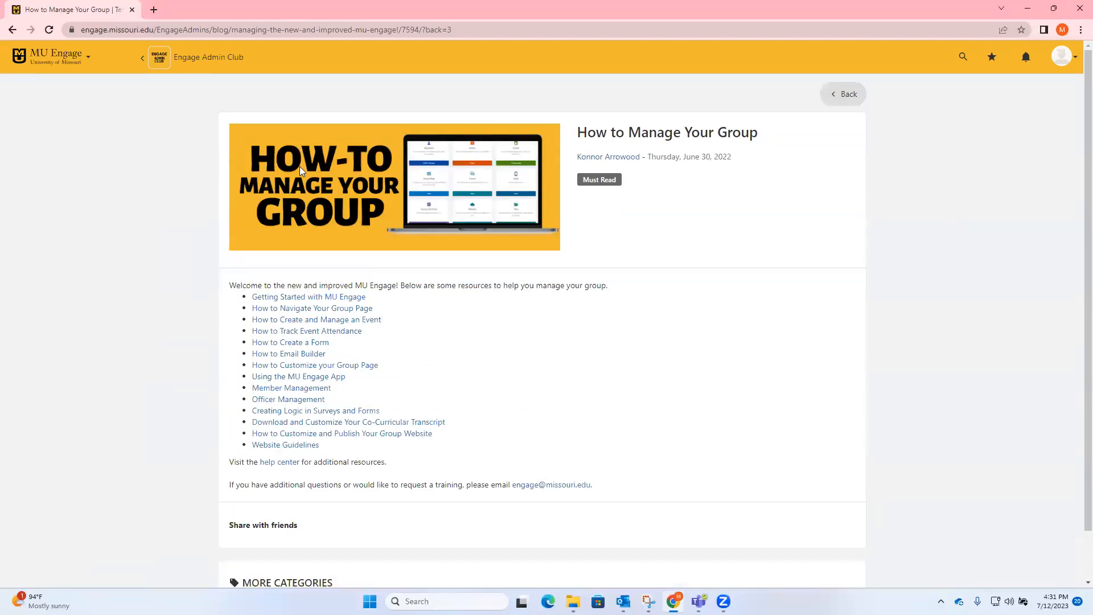
pyautogui.click(11, 30)
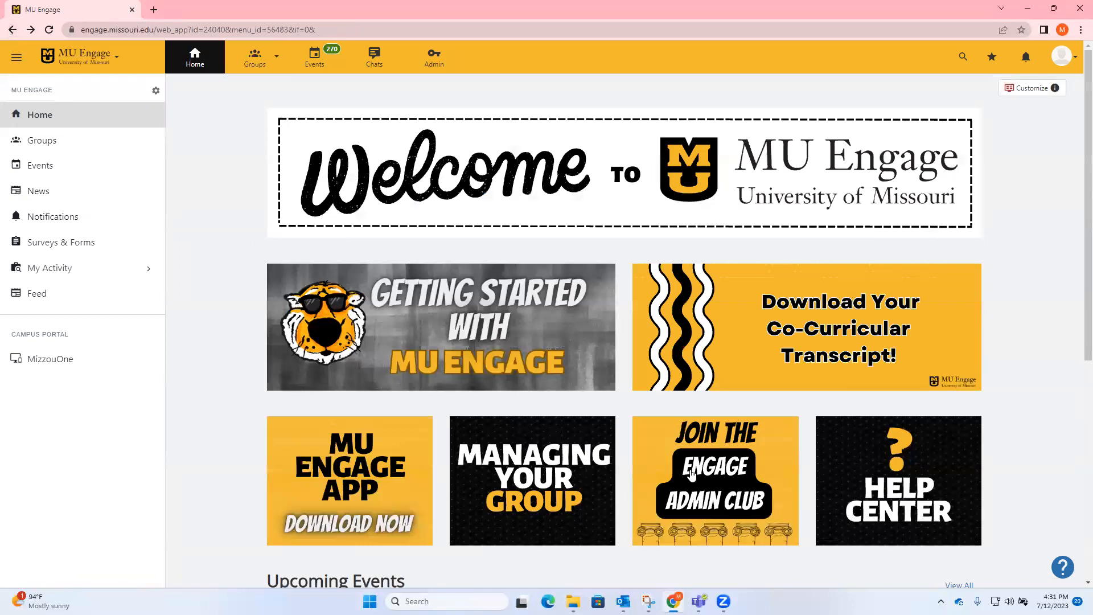